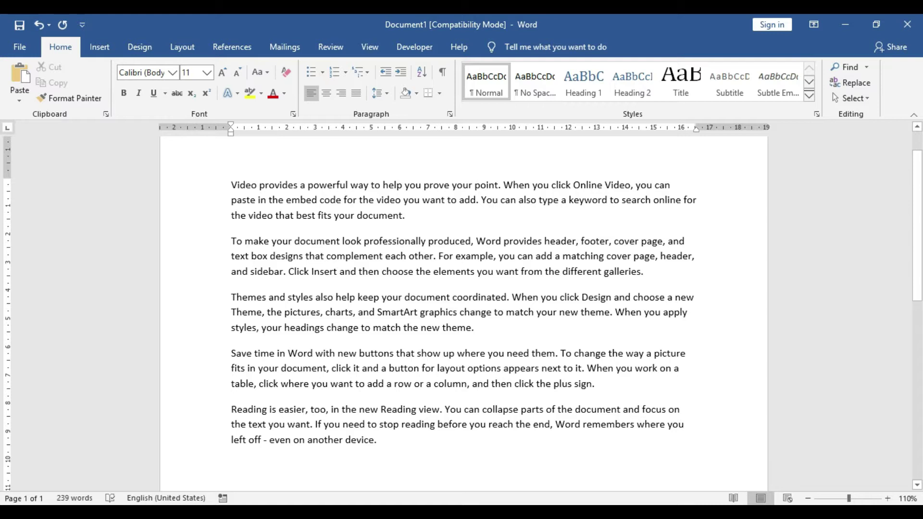
Step: Undo the generated sample text and regenerate it with the formula =rand(2,4)
{"action": "key", "text": "ctrl+z"}
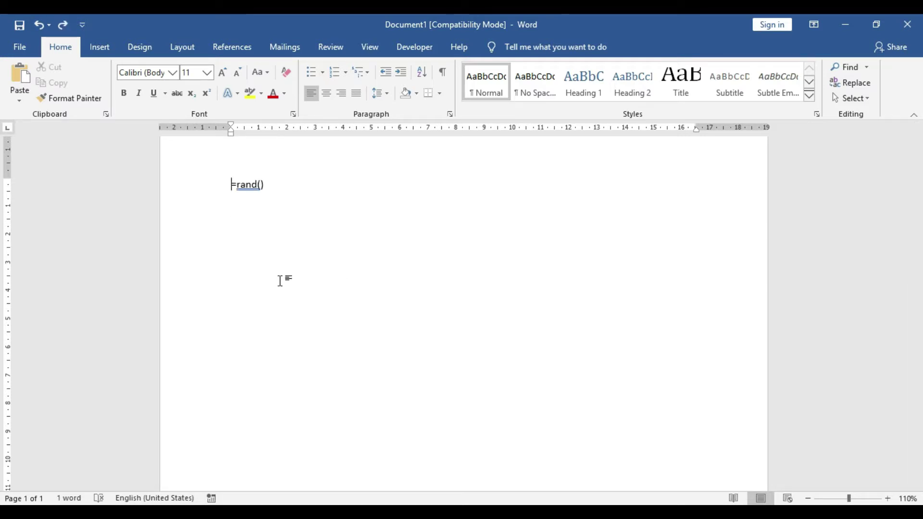
{"action": "key", "text": "Right"}
{"action": "key", "text": "Right"}
{"action": "key", "text": "Right"}
{"action": "key", "text": "Right"}
{"action": "type", "text": "2,4"}
{"action": "key", "text": "Return"}
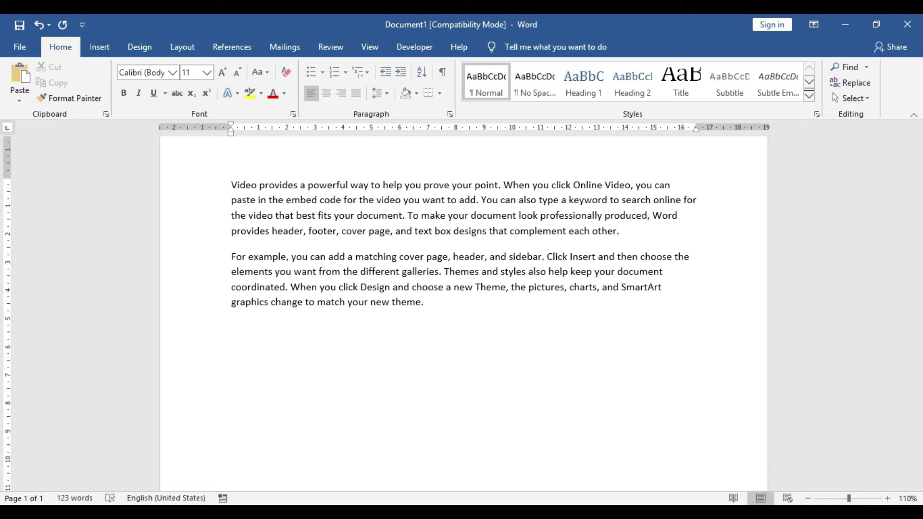
Step: Undo the generated text and regenerate the default sample paragraphs with the formula =rand()
{"action": "key", "text": "ctrl+z"}
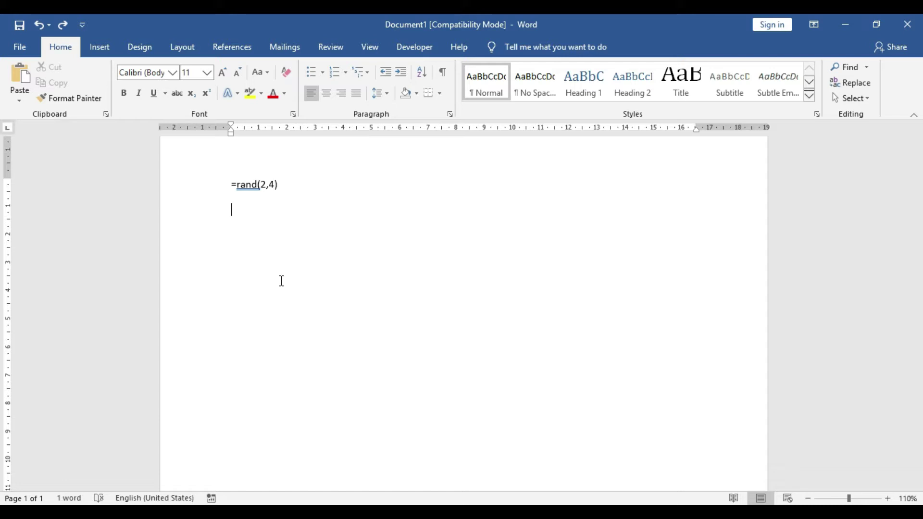
{"action": "key", "text": "BackSpace"}
{"action": "key", "text": "BackSpace"}
{"action": "key", "text": "BackSpace"}
{"action": "key", "text": "BackSpace"}
{"action": "type", "text": ")"}
{"action": "key", "text": "Return"}
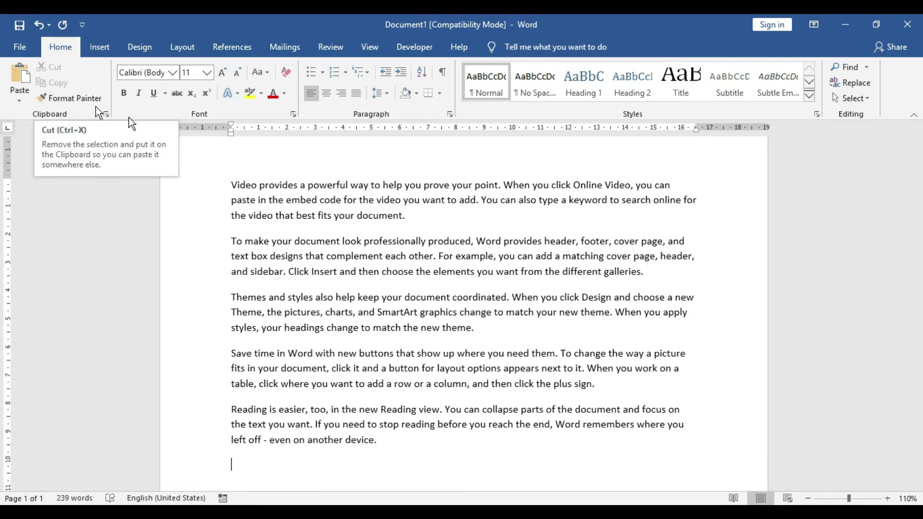
Step: Cut the passage from "provides" to "for the video" in the first paragraph and undo the cut, keeping the passage on the clipboard
{"action": "left_click_drag", "start_coordinate": [260, 185], "coordinate": [385, 195]}
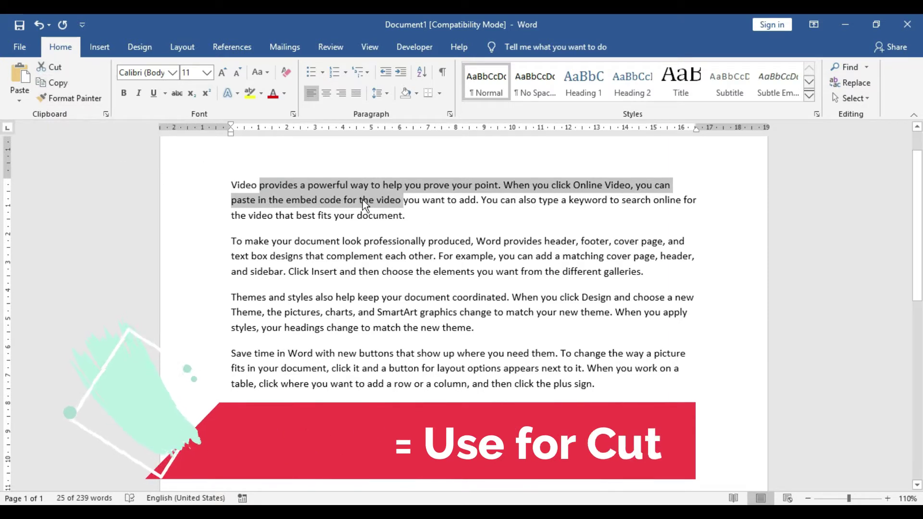
{"action": "right_click", "coordinate": [325, 200]}
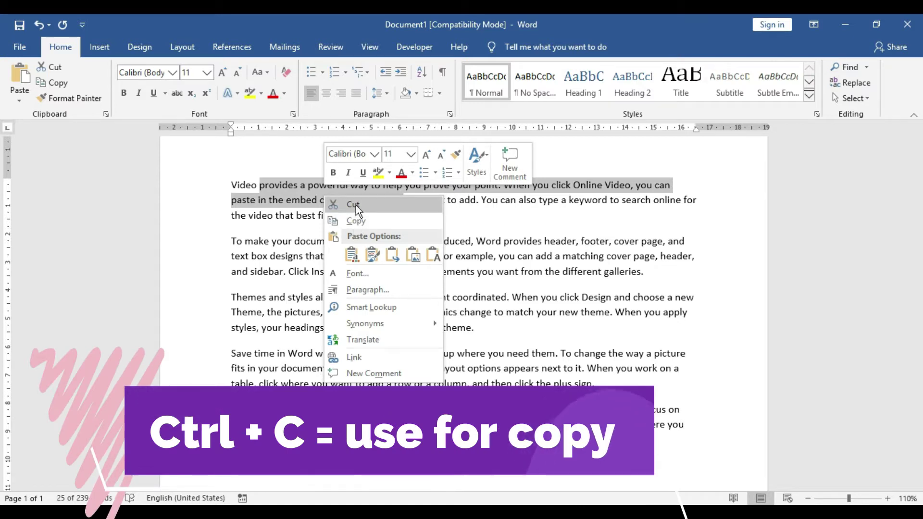
{"action": "left_click", "coordinate": [356, 206]}
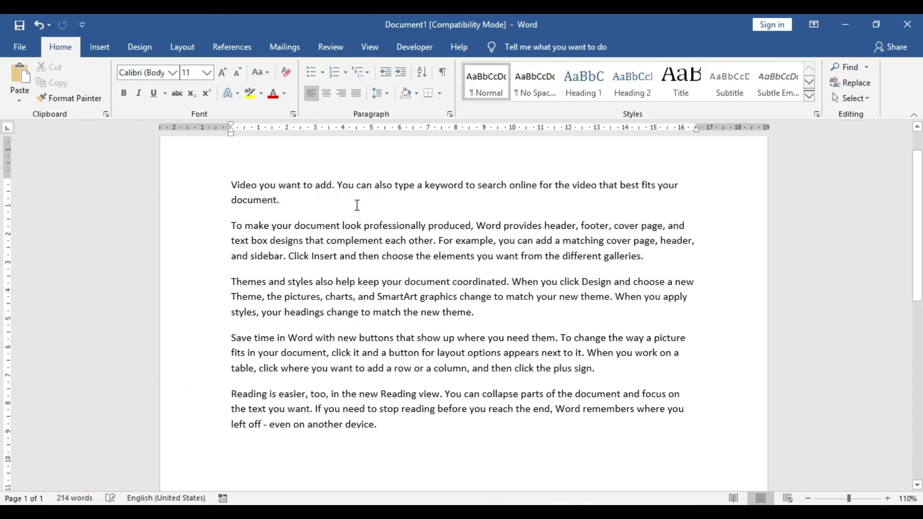
{"action": "key", "text": "ctrl+z"}
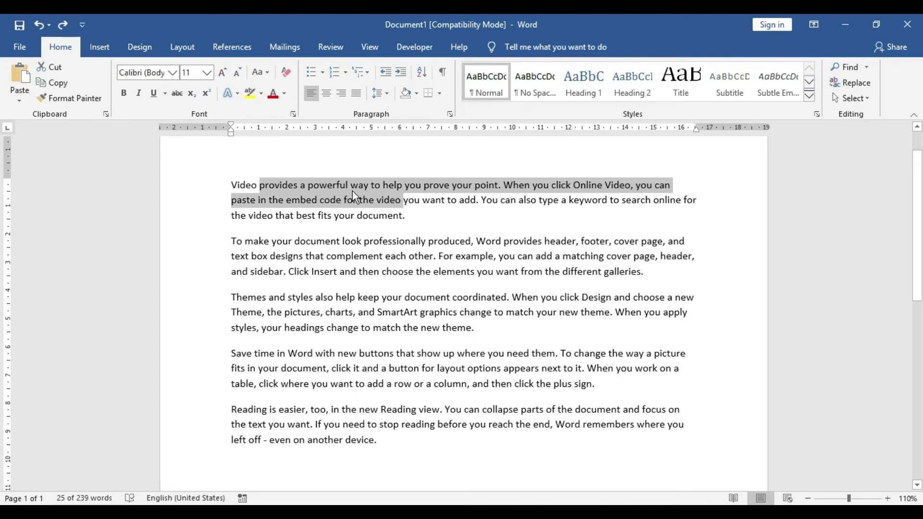
Step: Preview the paste options at the end of the last paragraph without pasting
{"action": "scroll", "coordinate": [387, 356], "scroll_direction": "down", "scroll_amount": 2}
{"action": "left_click", "coordinate": [388, 342]}
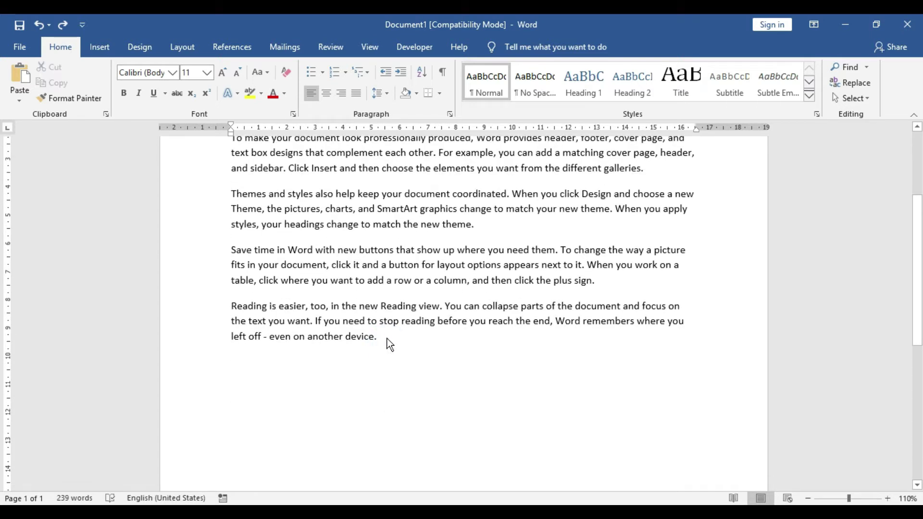
{"action": "right_click", "coordinate": [387, 339]}
{"action": "left_click", "coordinate": [416, 211]}
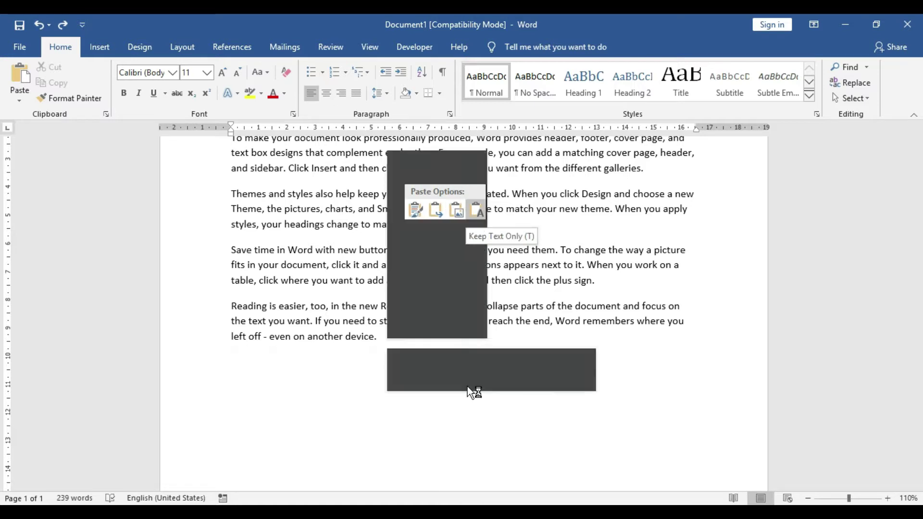
{"action": "left_click", "coordinate": [360, 358]}
{"action": "left_click", "coordinate": [380, 336]}
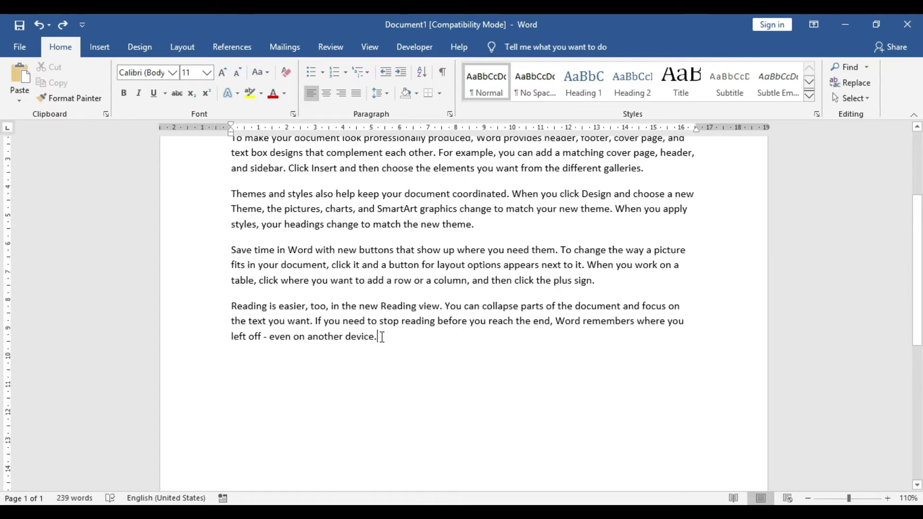
Step: Set the font of the last paragraph to Lucida Sans
{"action": "left_click_drag", "start_coordinate": [382, 337], "coordinate": [216, 309]}
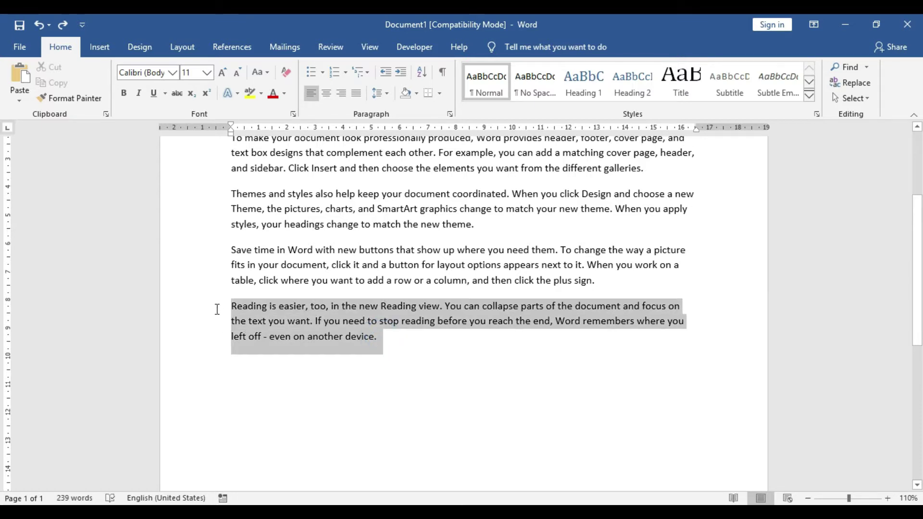
{"action": "left_click", "coordinate": [172, 72]}
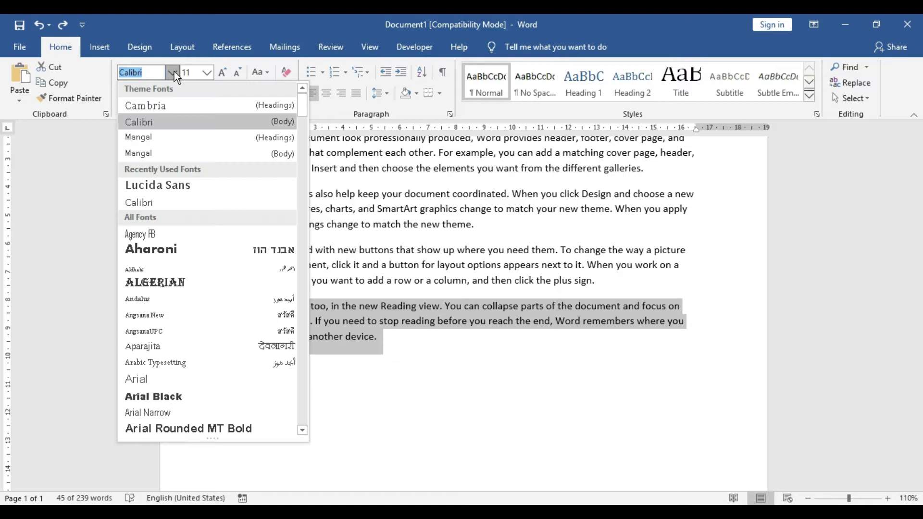
{"action": "left_click", "coordinate": [183, 189]}
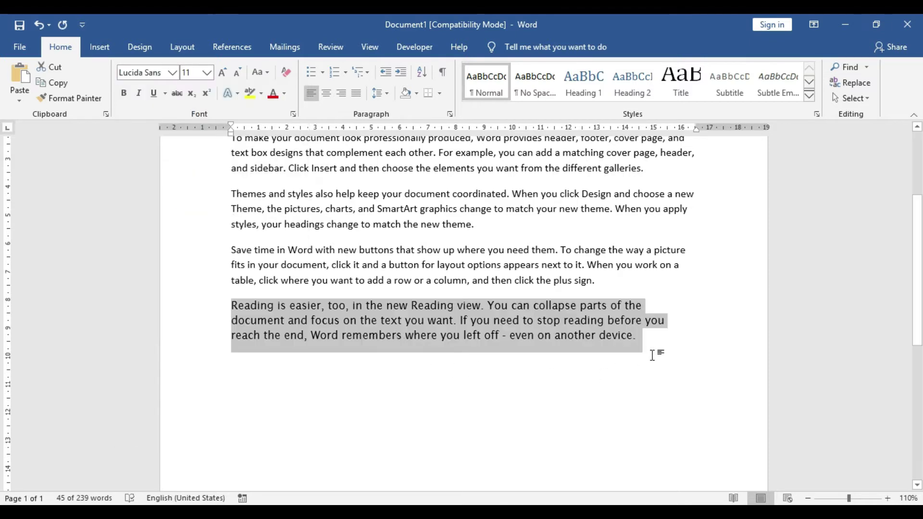
{"action": "left_click", "coordinate": [649, 344]}
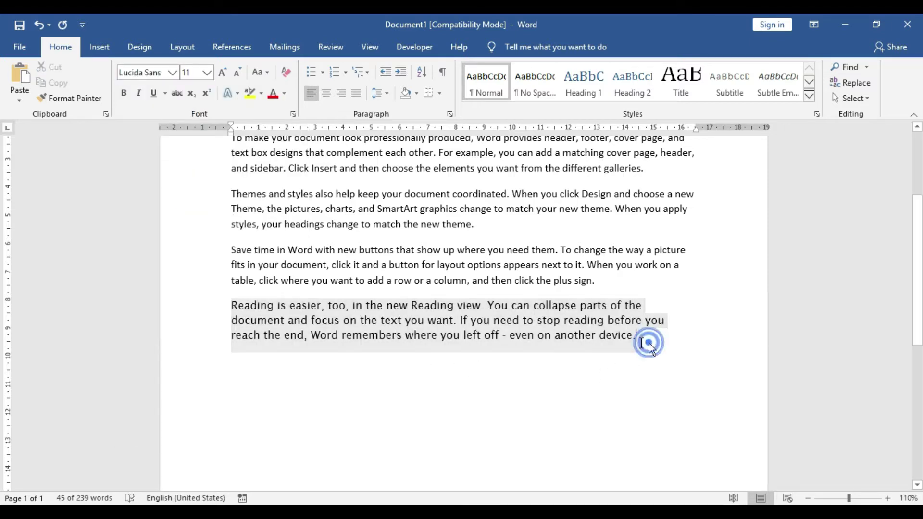
Step: Set the font of the last paragraph to Aharoni
{"action": "double_click", "coordinate": [187, 305]}
{"action": "left_click", "coordinate": [170, 73]}
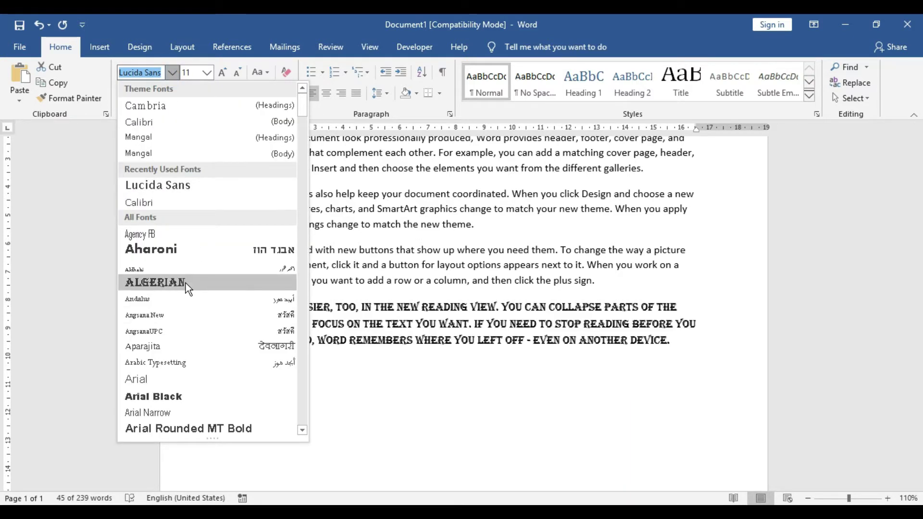
{"action": "left_click", "coordinate": [180, 250]}
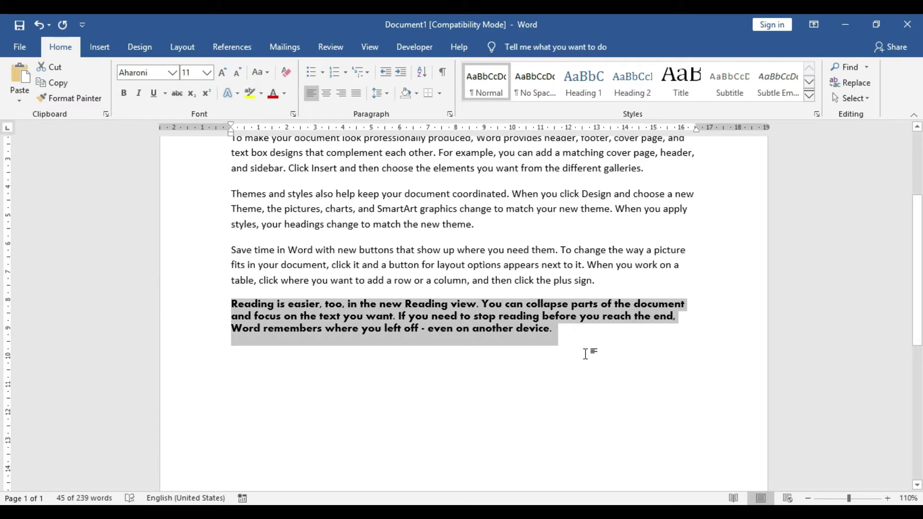
{"action": "left_click", "coordinate": [562, 330]}
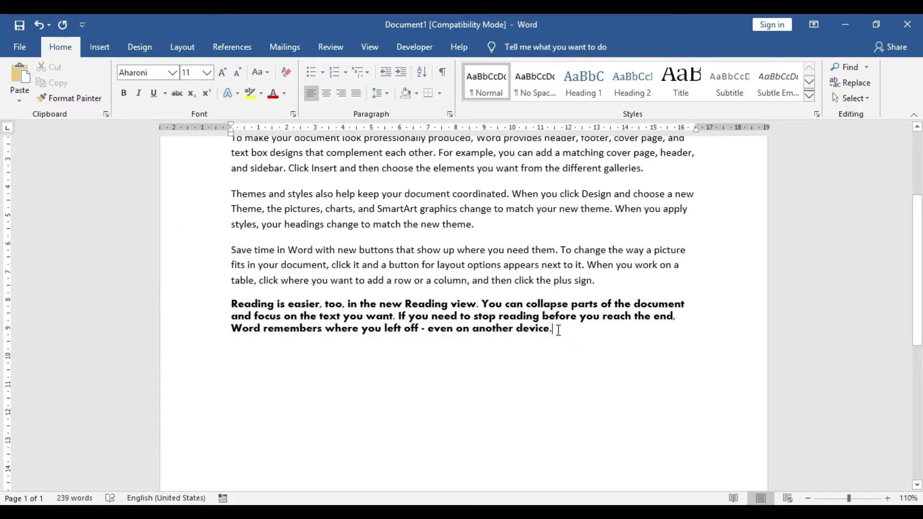
Step: Try pasting the clipboard text after the last paragraph with source formatting kept, undo it, and preview Merge Formatting
{"action": "right_click", "coordinate": [557, 330]}
{"action": "left_click", "coordinate": [591, 206]}
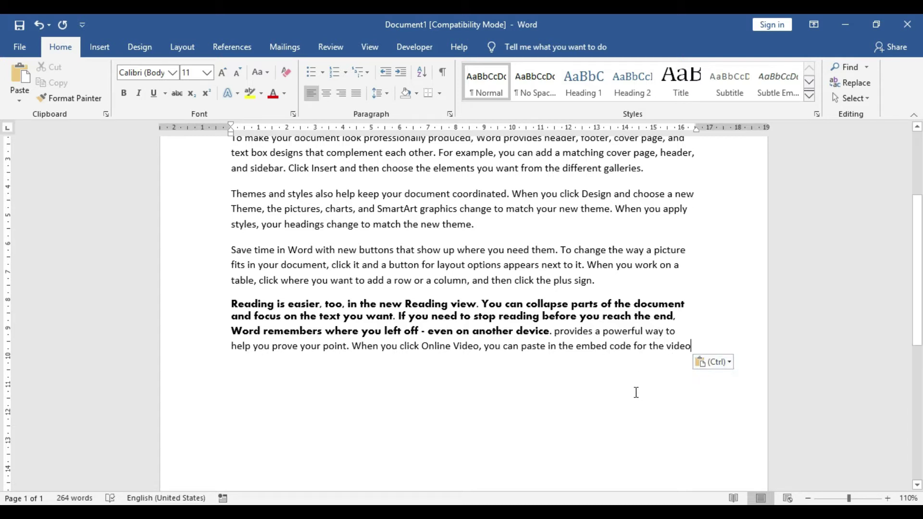
{"action": "key", "text": "ctrl+z"}
{"action": "key", "text": "ctrl+y"}
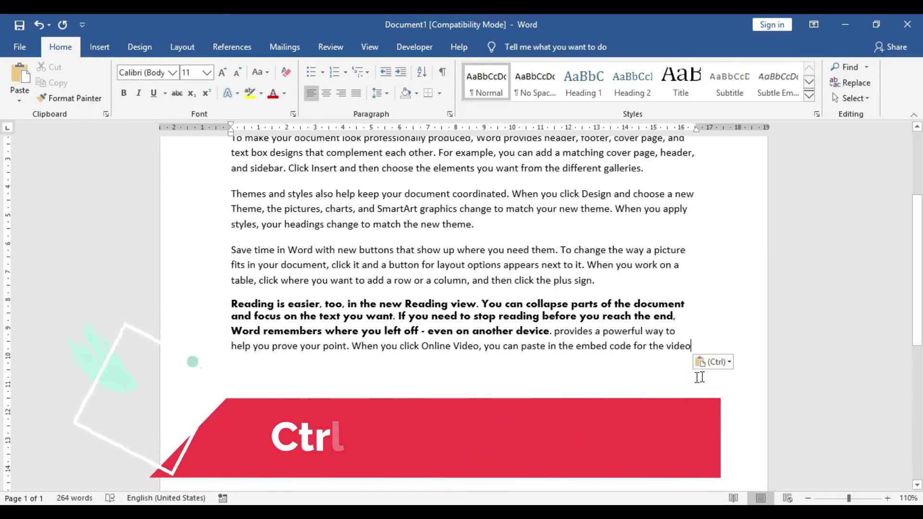
{"action": "left_click", "coordinate": [728, 362]}
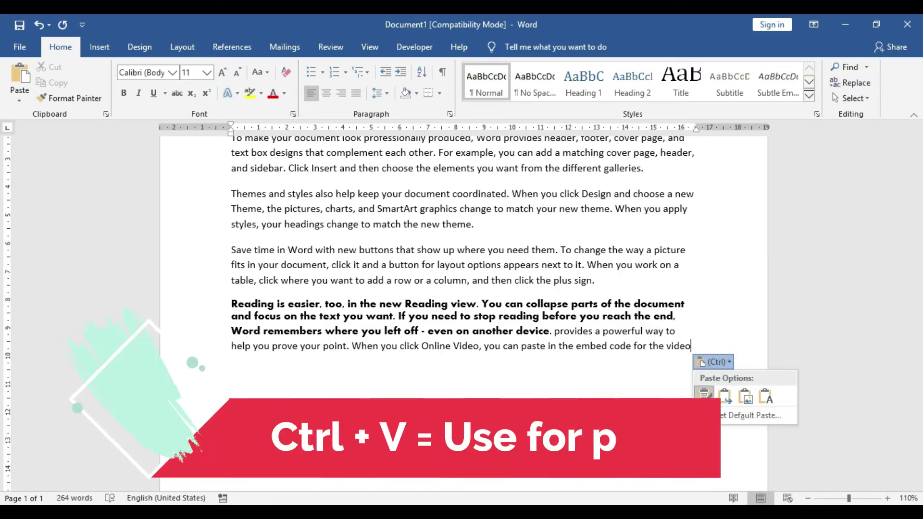
{"action": "left_click", "coordinate": [598, 391]}
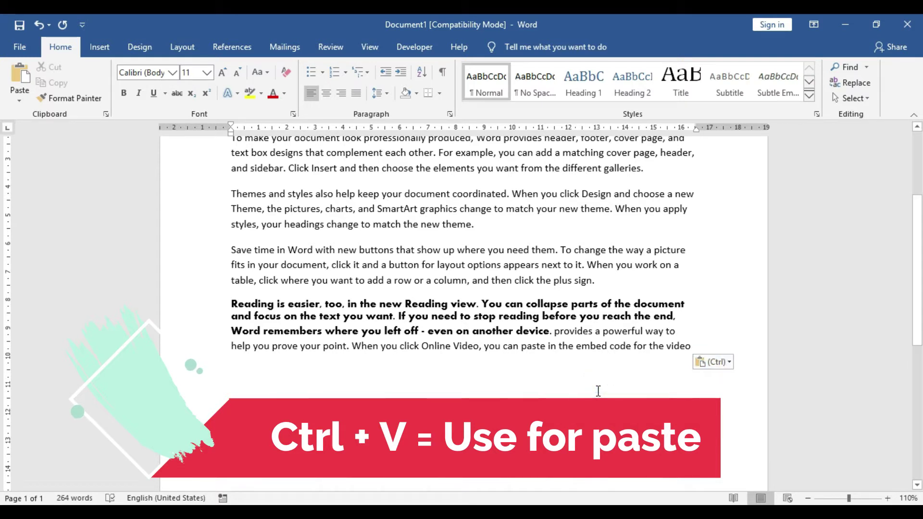
{"action": "key", "text": "ctrl+z"}
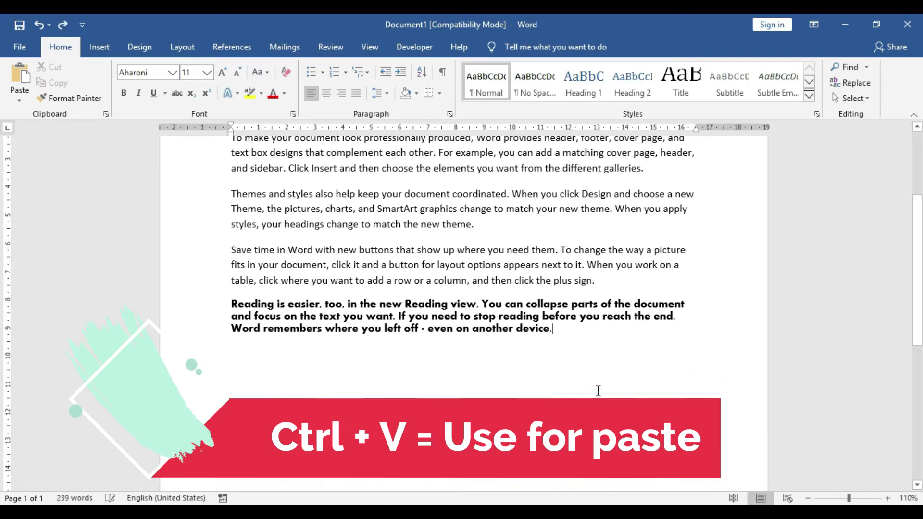
{"action": "right_click", "coordinate": [563, 331]}
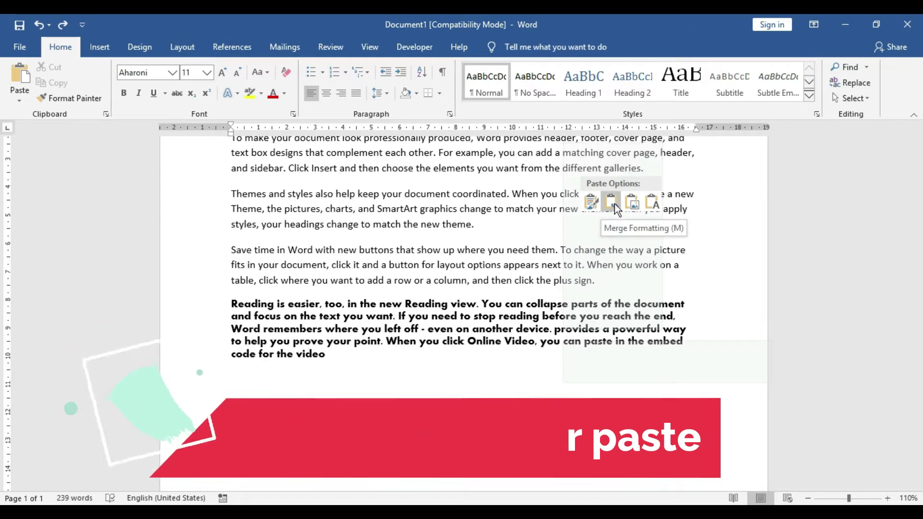
{"action": "left_click", "coordinate": [535, 349]}
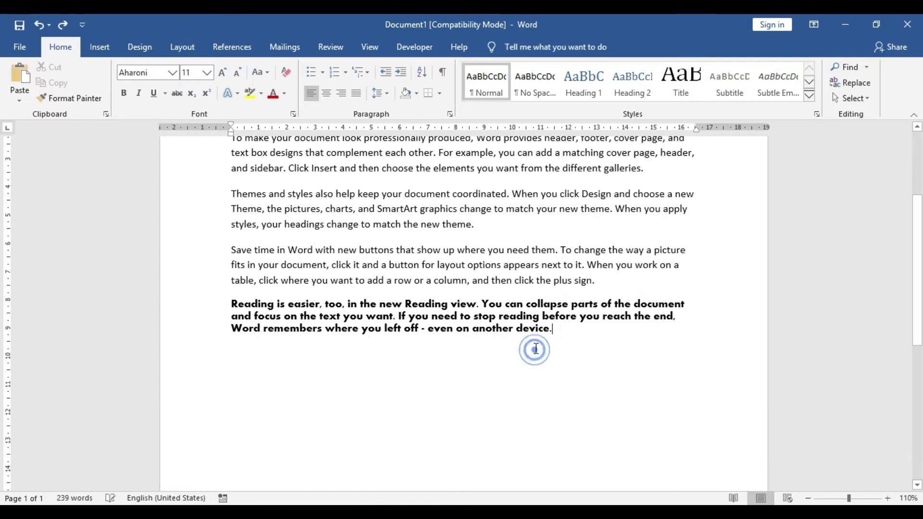
Step: Increase the font size of "even on another device." at the end of the last paragraph to 18
{"action": "left_click_drag", "start_coordinate": [559, 332], "coordinate": [236, 312]}
{"action": "left_click", "coordinate": [552, 330]}
{"action": "left_click_drag", "start_coordinate": [554, 330], "coordinate": [430, 335]}
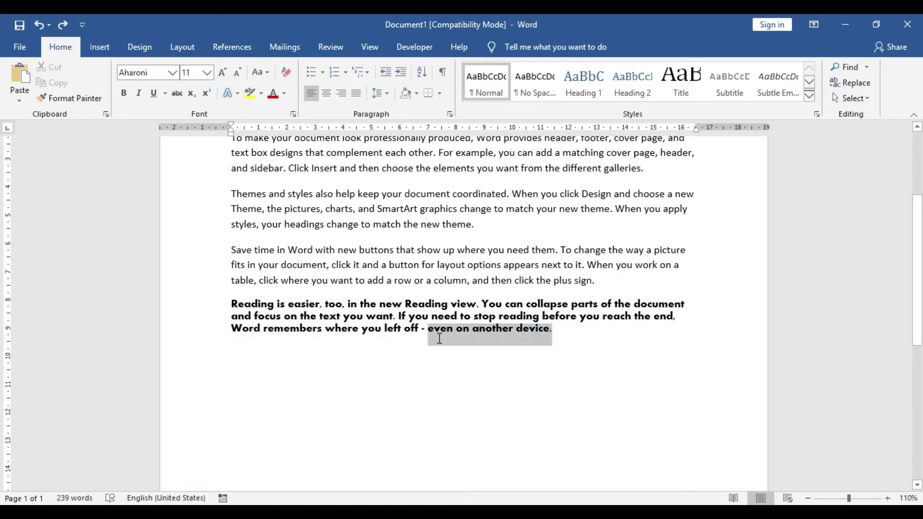
{"action": "left_click", "coordinate": [225, 70]}
{"action": "left_click", "coordinate": [225, 70]}
{"action": "left_click", "coordinate": [225, 70]}
{"action": "left_click", "coordinate": [225, 70]}
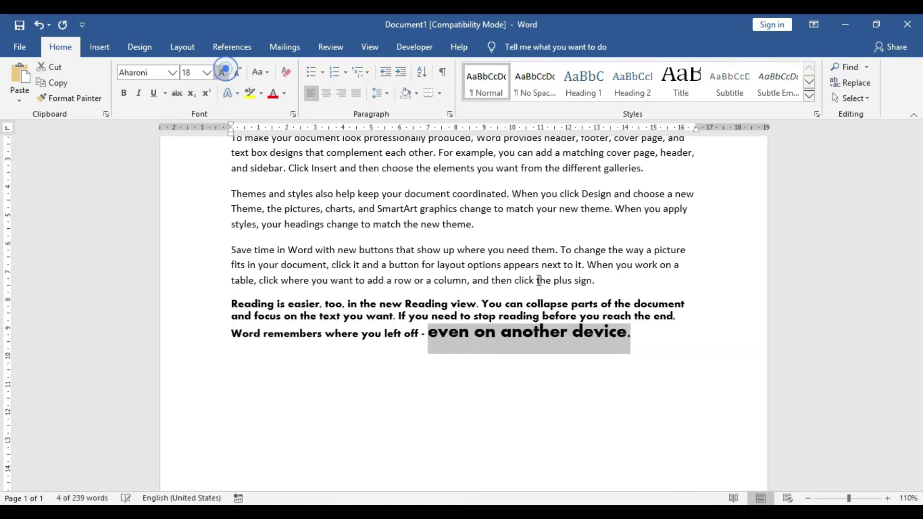
Step: Try pasting the clipboard text after "device" in the last paragraph with Merge Formatting, and undo the paste
{"action": "left_click", "coordinate": [621, 327]}
{"action": "right_click", "coordinate": [624, 331]}
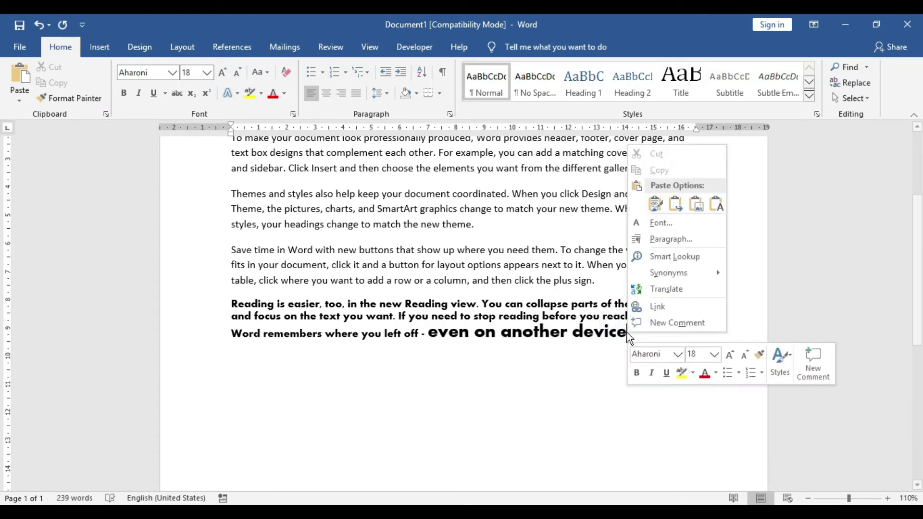
{"action": "left_click", "coordinate": [680, 208]}
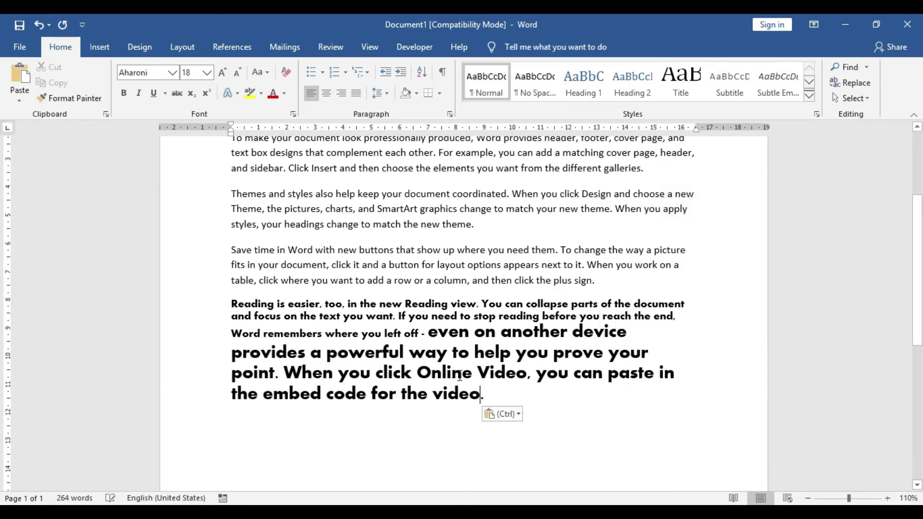
{"action": "left_click_drag", "start_coordinate": [353, 353], "coordinate": [383, 374]}
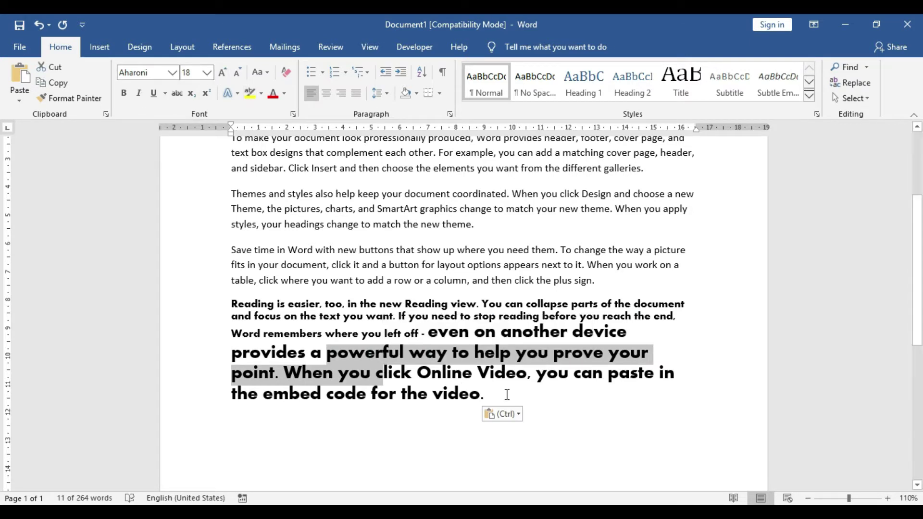
{"action": "key", "text": "ctrl+z"}
Step: Paste the clipboard text as a picture after the last paragraph and enlarge the picture to about twice its size
{"action": "left_click", "coordinate": [642, 336]}
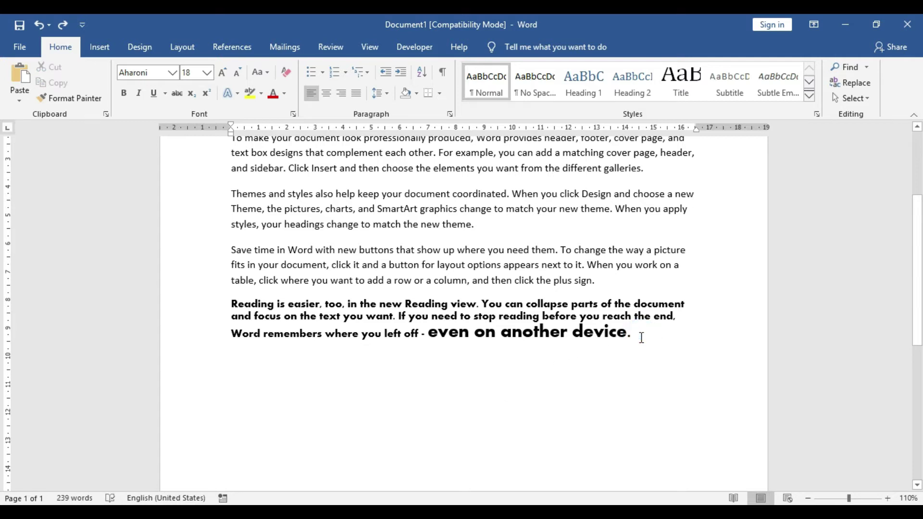
{"action": "right_click", "coordinate": [633, 330]}
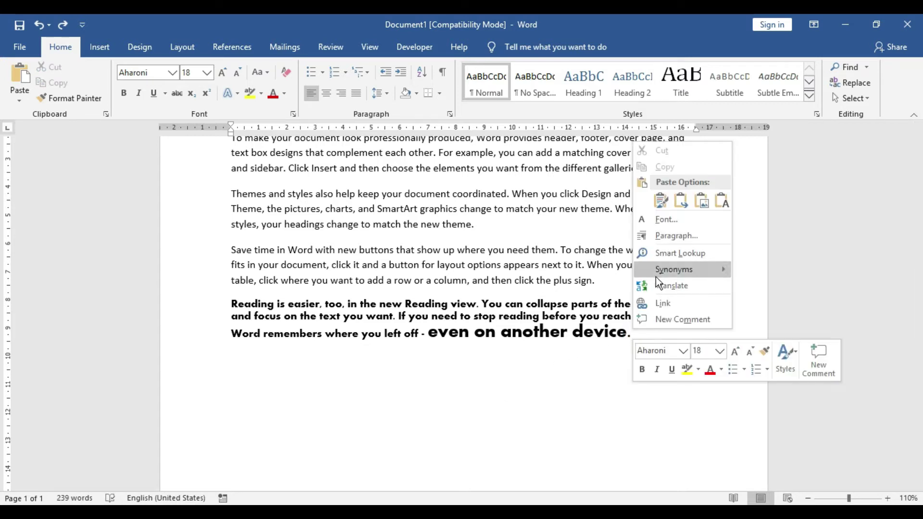
{"action": "left_click", "coordinate": [701, 201]}
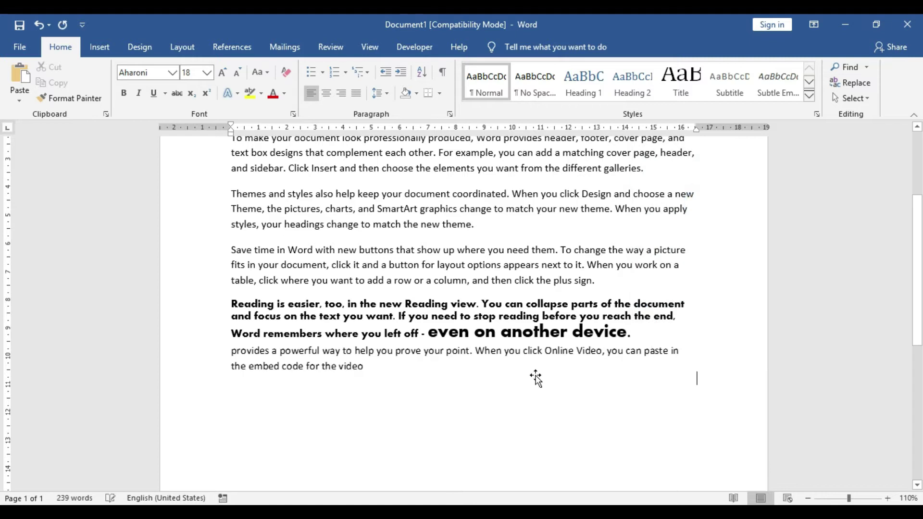
{"action": "left_click", "coordinate": [322, 358]}
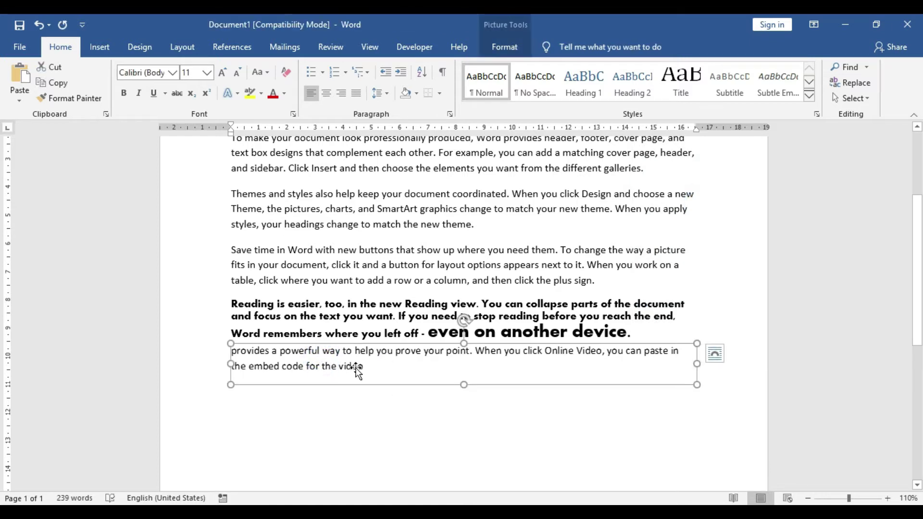
{"action": "left_click_drag", "start_coordinate": [230, 385], "coordinate": [161, 426]}
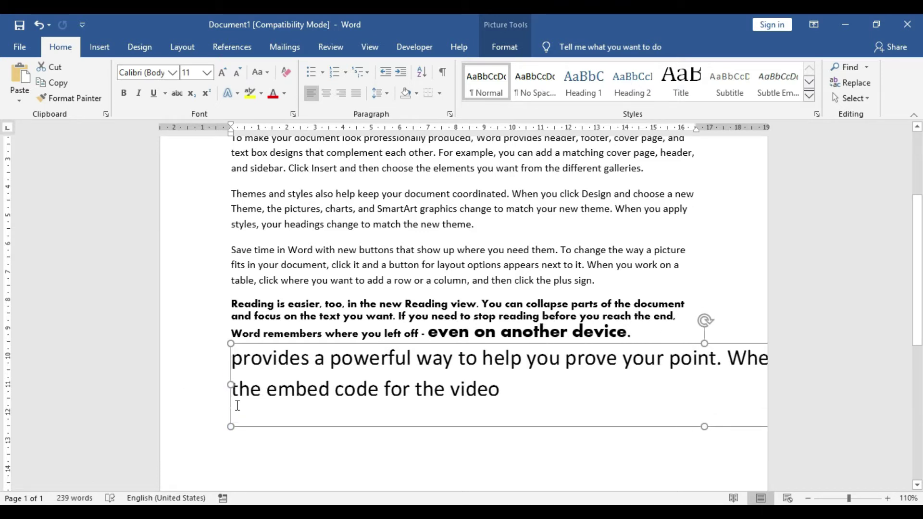
Step: Undo the pasted picture's enlargement and delete the picture after the last paragraph
{"action": "key", "text": "ctrl+z"}
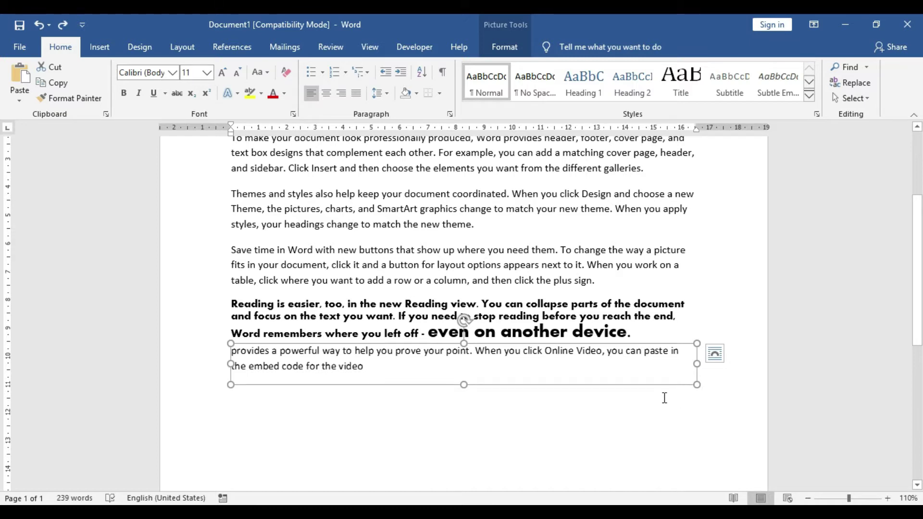
{"action": "key", "text": "Delete"}
Step: Try pasting the clipboard text after the last paragraph with Keep Text Only, and undo the paste
{"action": "right_click", "coordinate": [641, 333]}
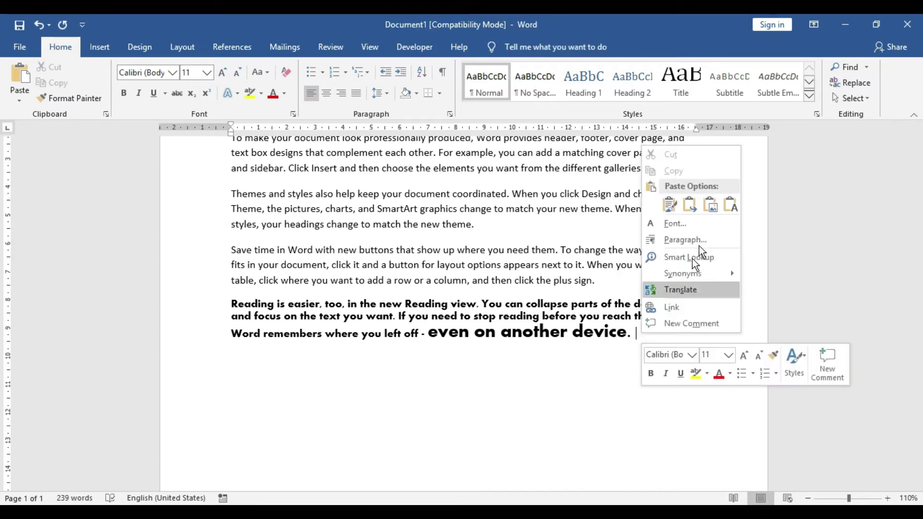
{"action": "left_click", "coordinate": [730, 205]}
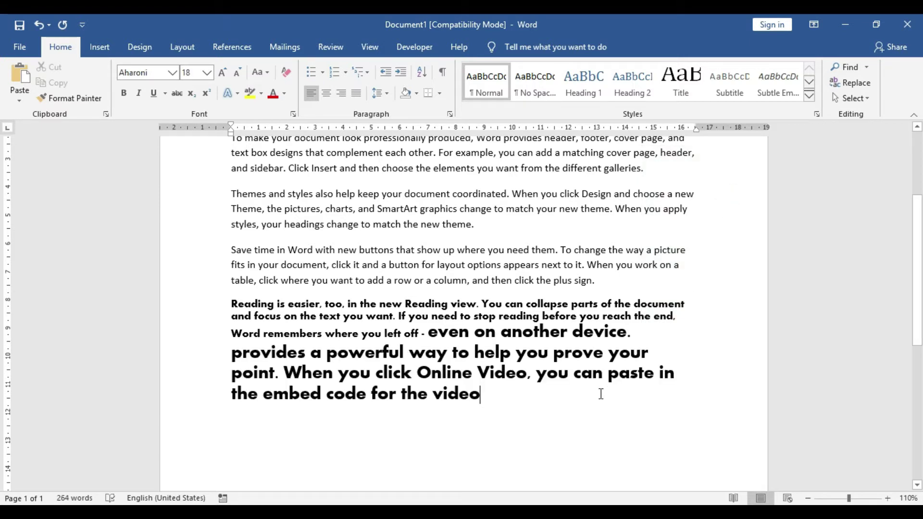
{"action": "key", "text": "ctrl+z"}
Step: Paste the clipboard text after "even on another device." with Keep Text Only
{"action": "right_click", "coordinate": [638, 337]}
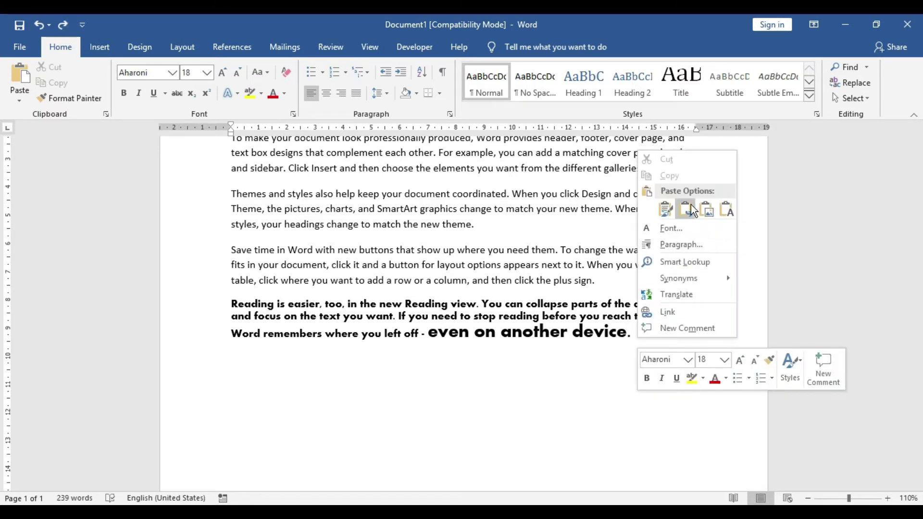
{"action": "left_click", "coordinate": [727, 209]}
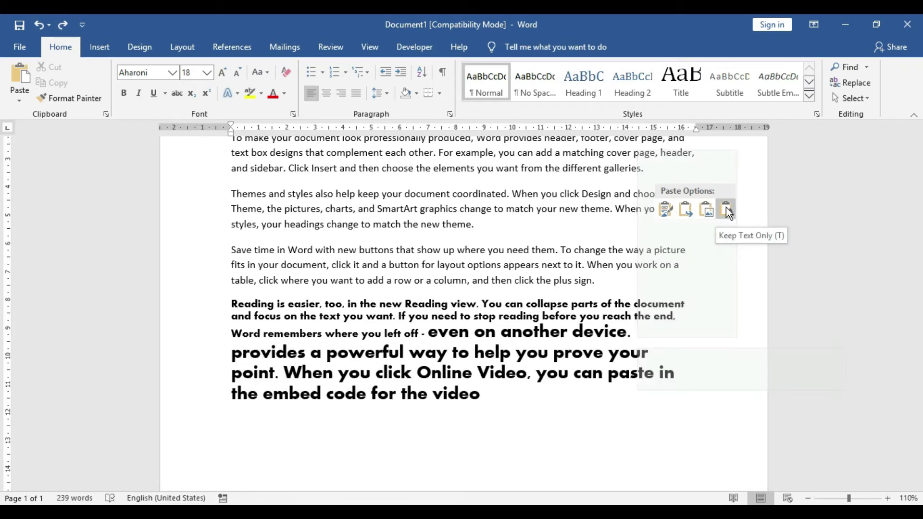
{"action": "type", "text": "provides a powerful way to help you prove your point. When you click Online Video, you can paste in the embed code for the video"}
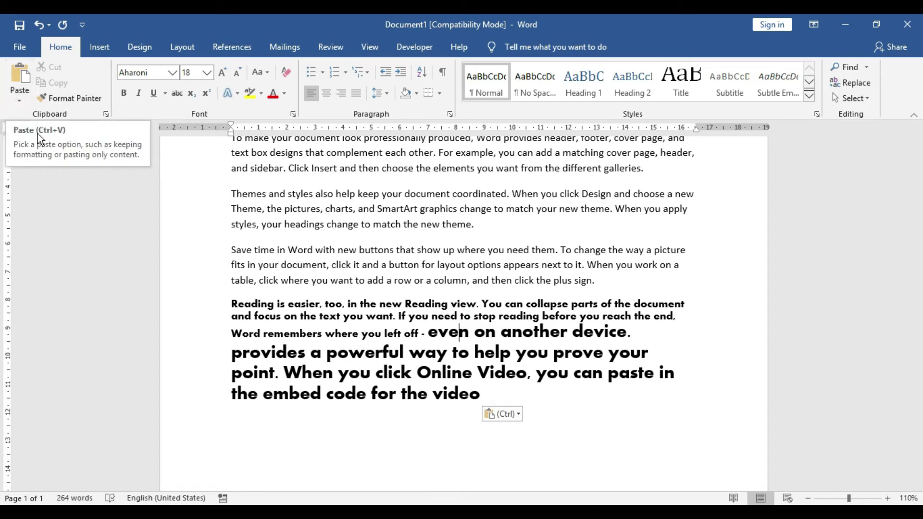
Step: Try copying the formatting of "provides a powerful" onto the "Themes and styles" paragraph with Format Painter, and undo it
{"action": "left_click", "coordinate": [378, 332]}
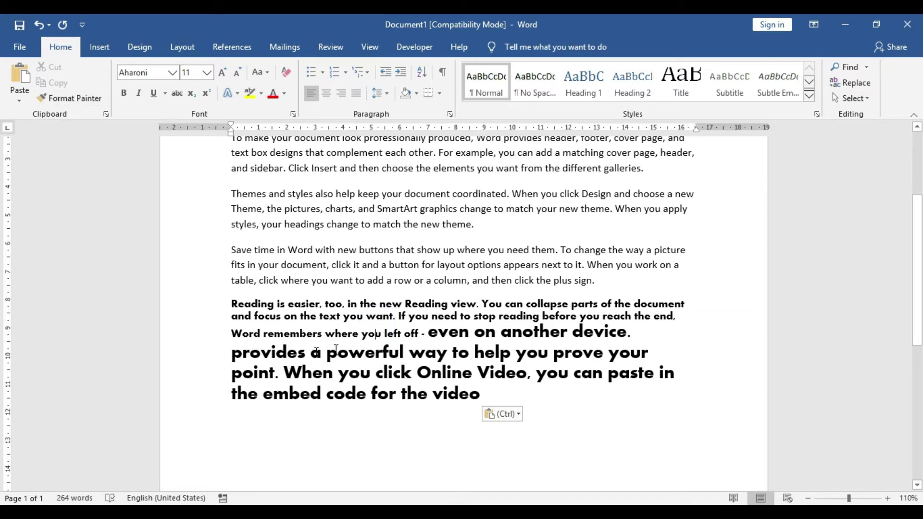
{"action": "left_click_drag", "start_coordinate": [232, 354], "coordinate": [358, 354]}
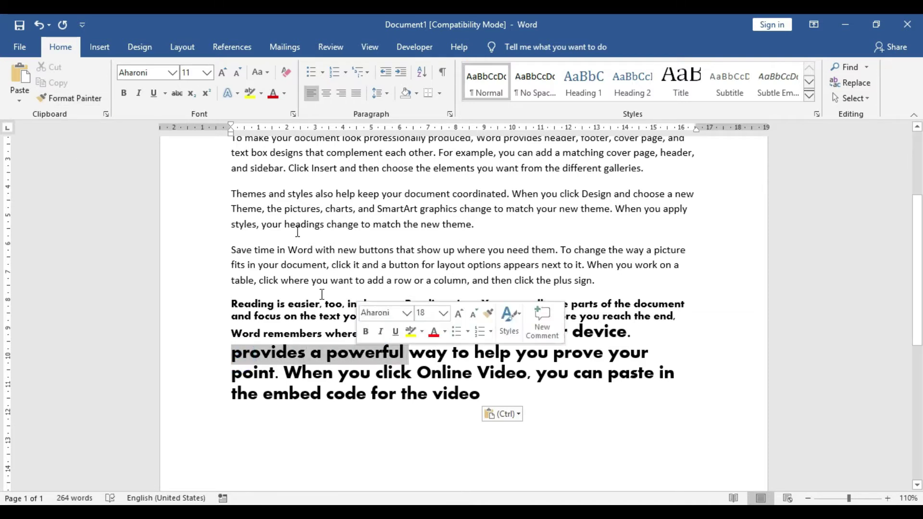
{"action": "left_click_drag", "start_coordinate": [232, 194], "coordinate": [402, 194]}
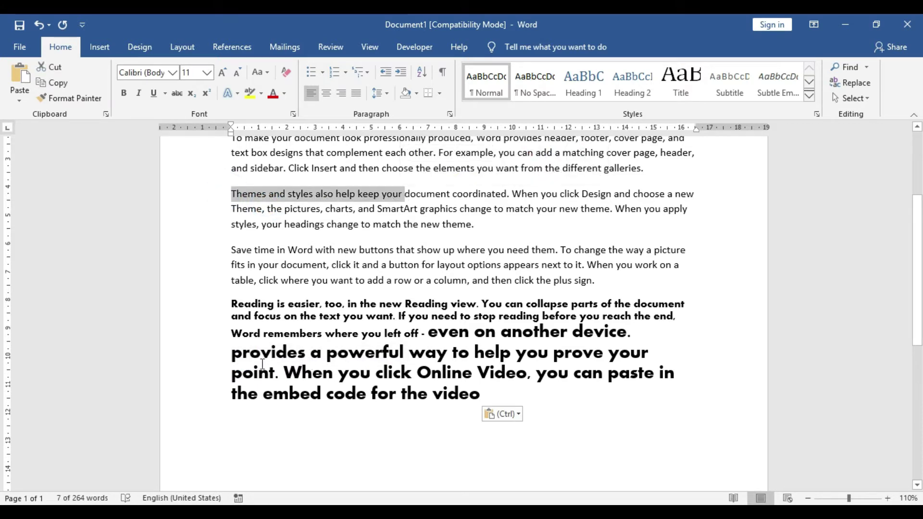
{"action": "left_click_drag", "start_coordinate": [232, 353], "coordinate": [408, 354]}
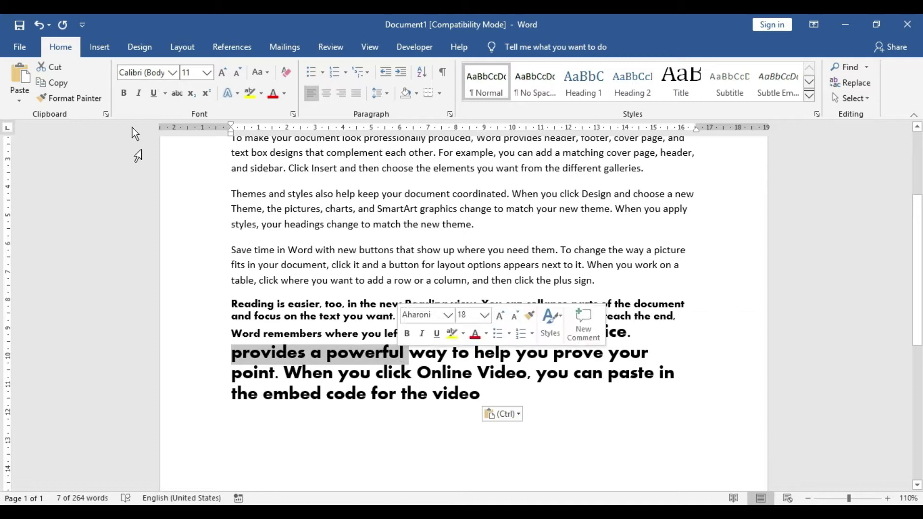
{"action": "left_click", "coordinate": [66, 100]}
{"action": "mouse_move", "coordinate": [236, 193]}
{"action": "left_mouse_down"}
{"action": "mouse_move", "coordinate": [290, 215]}
{"action": "mouse_move", "coordinate": [482, 223]}
{"action": "left_mouse_up"}
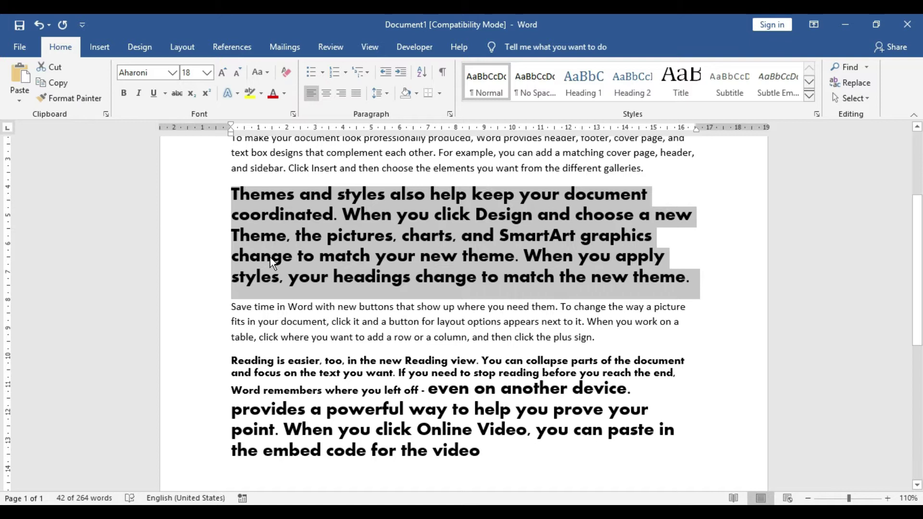
{"action": "key", "text": "ctrl+z"}
Step: Browse the available fonts and preview font size 72 on the word "to" in the "Themes and styles" paragraph
{"action": "left_click", "coordinate": [363, 241]}
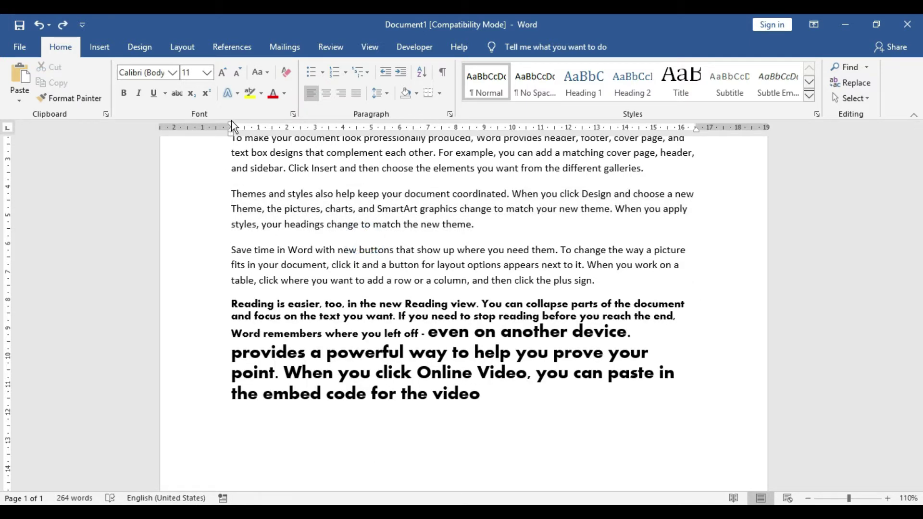
{"action": "scroll", "coordinate": [315, 262], "scroll_direction": "up", "scroll_amount": 3}
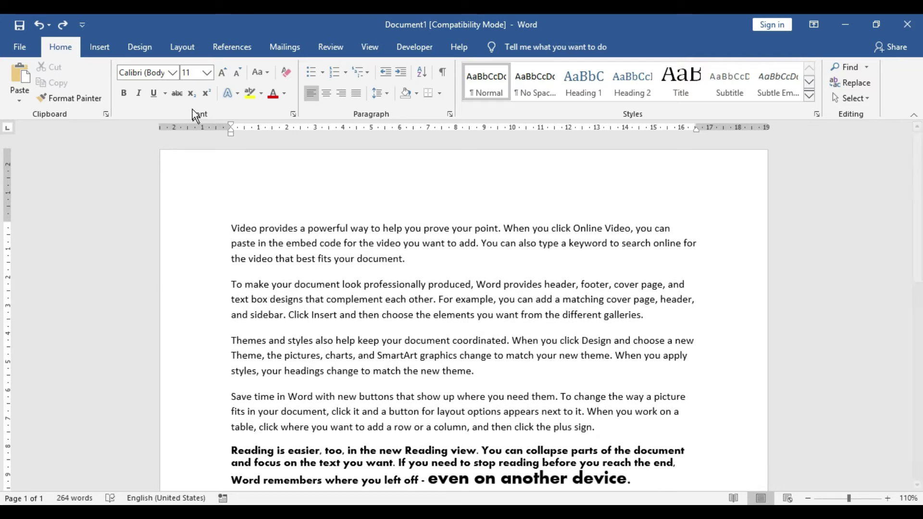
{"action": "left_click", "coordinate": [173, 72]}
{"action": "scroll", "coordinate": [198, 288], "scroll_direction": "down", "scroll_amount": 5}
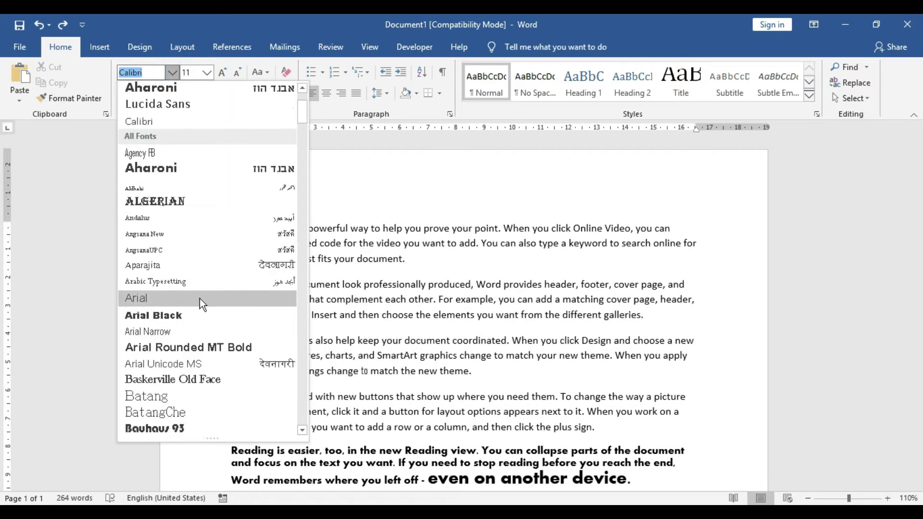
{"action": "left_click", "coordinate": [204, 73]}
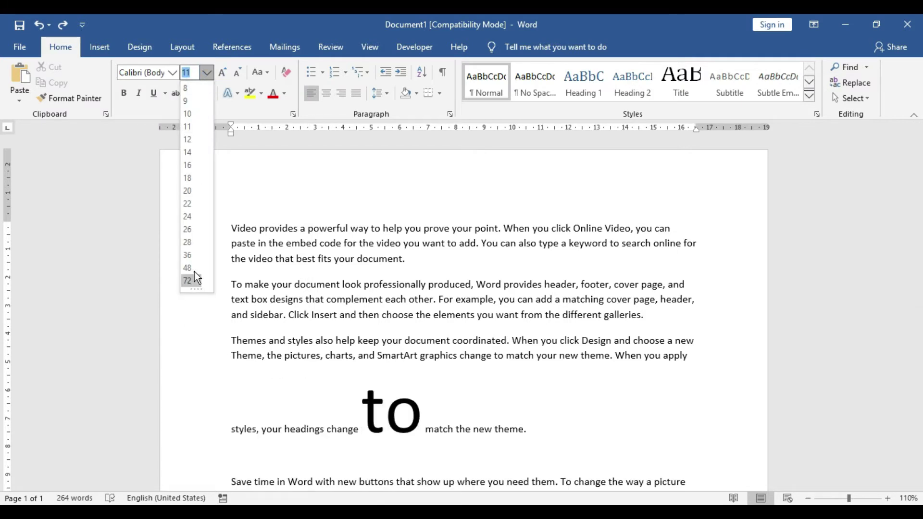
{"action": "left_click", "coordinate": [277, 195]}
Step: Try setting "Video provides a powerful way" in the first paragraph to font size 100, and undo the change
{"action": "left_click", "coordinate": [188, 72]}
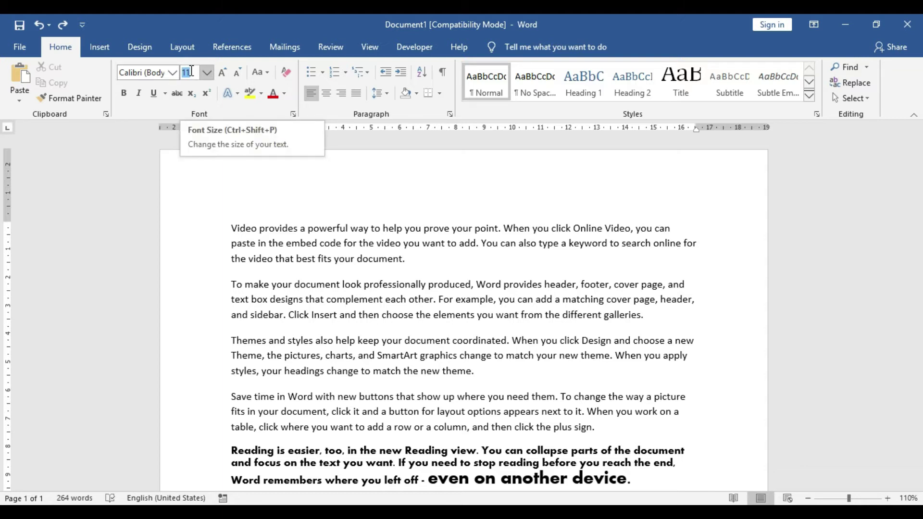
{"action": "left_click_drag", "start_coordinate": [232, 229], "coordinate": [362, 239]}
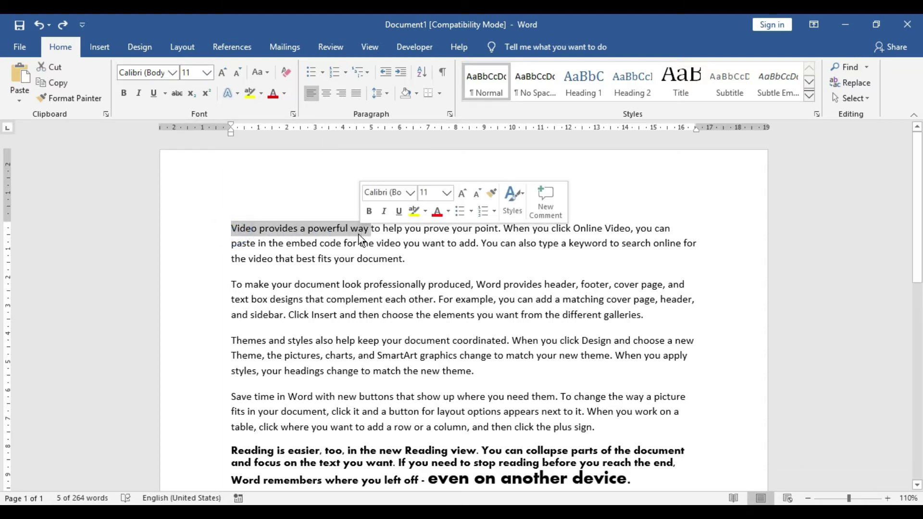
{"action": "left_click", "coordinate": [186, 74]}
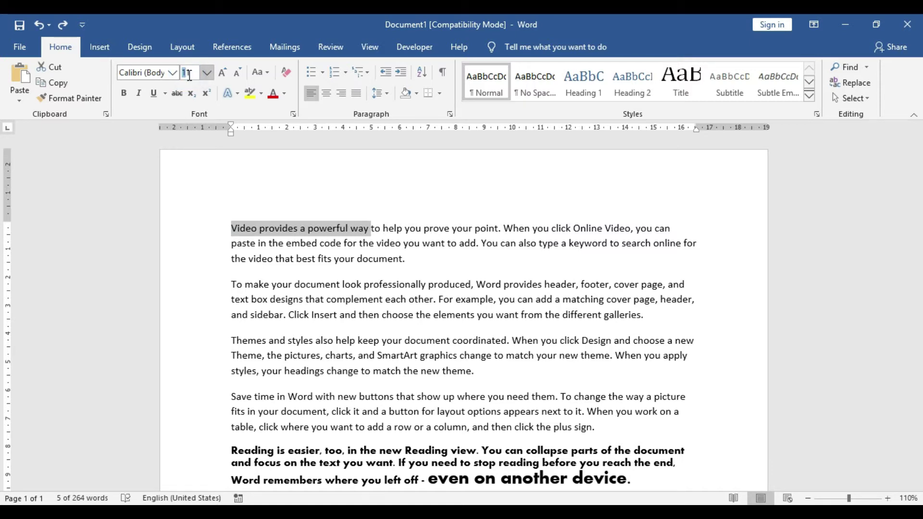
{"action": "type", "text": "100"}
{"action": "key", "text": "Return"}
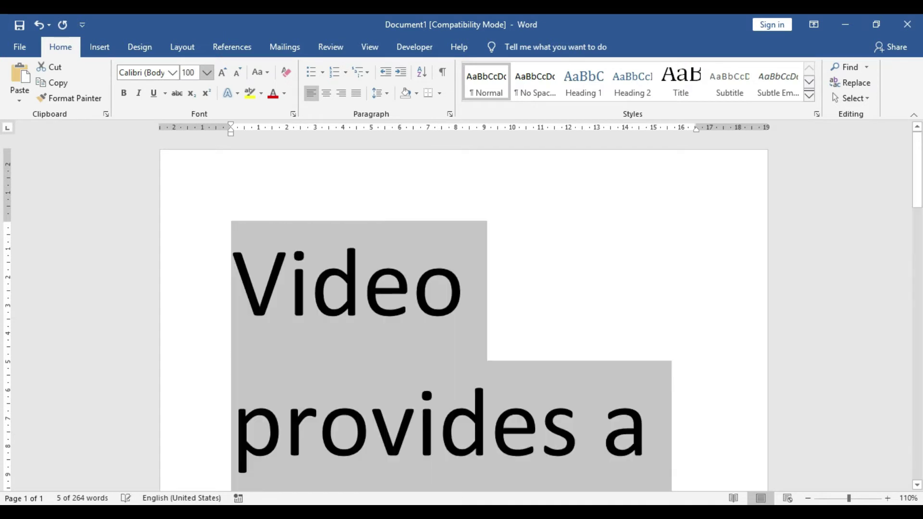
{"action": "key", "text": "ctrl+z"}
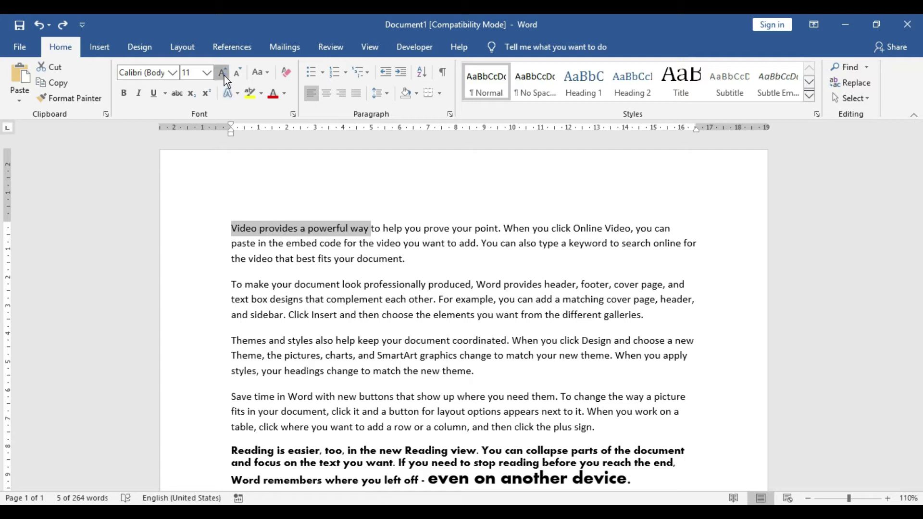
Step: Grow the font of "Video provides a powerful way" in increments up to size 18
{"action": "left_click", "coordinate": [223, 73]}
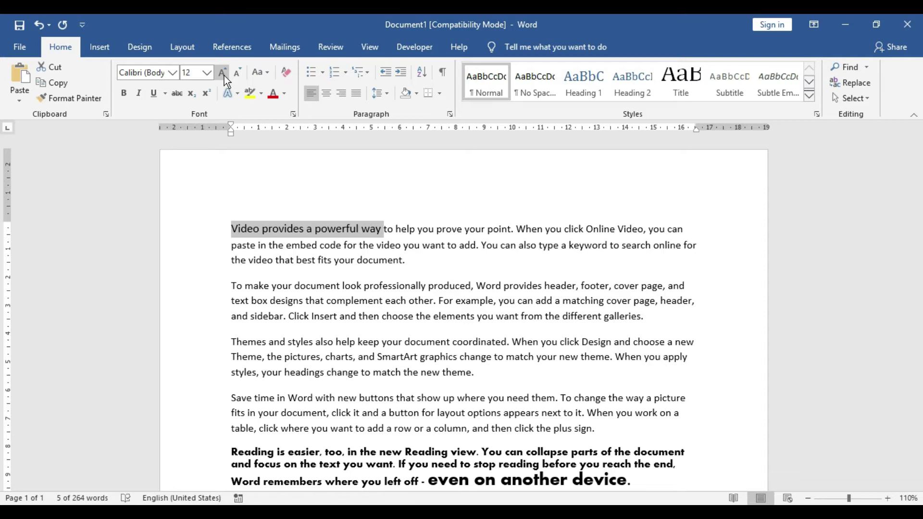
{"action": "left_click", "coordinate": [222, 72]}
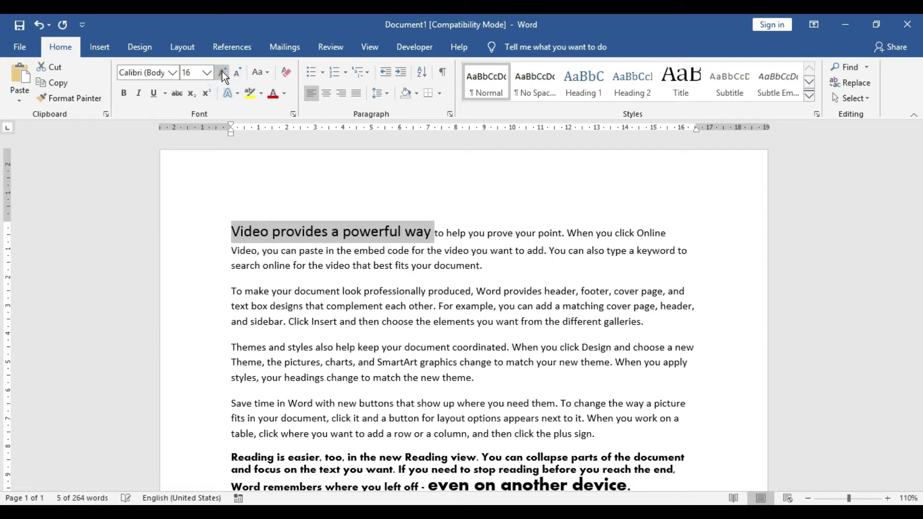
{"action": "left_click", "coordinate": [222, 73]}
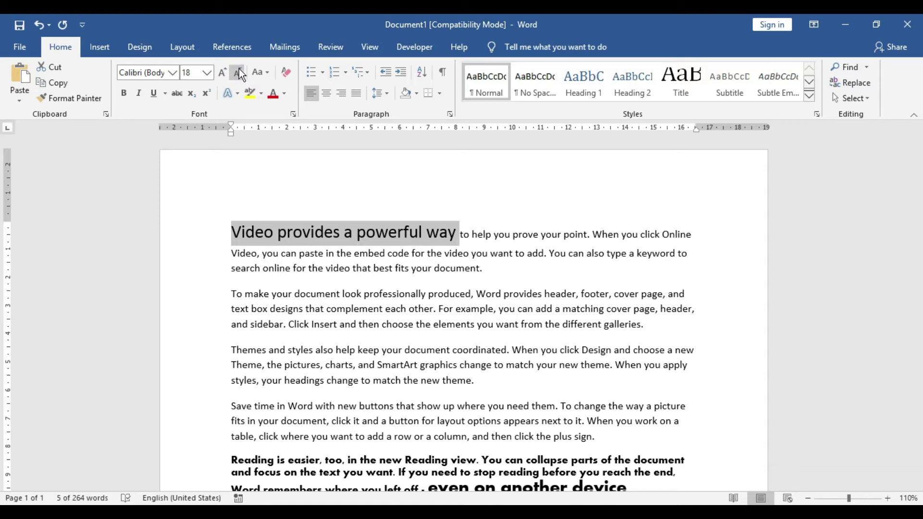
Step: Shrink the font of "Video provides a powerful way" in increments down to size 10
{"action": "left_click", "coordinate": [238, 71]}
{"action": "left_click", "coordinate": [238, 70]}
{"action": "left_click", "coordinate": [238, 70]}
{"action": "left_click", "coordinate": [239, 70]}
{"action": "left_click", "coordinate": [238, 70]}
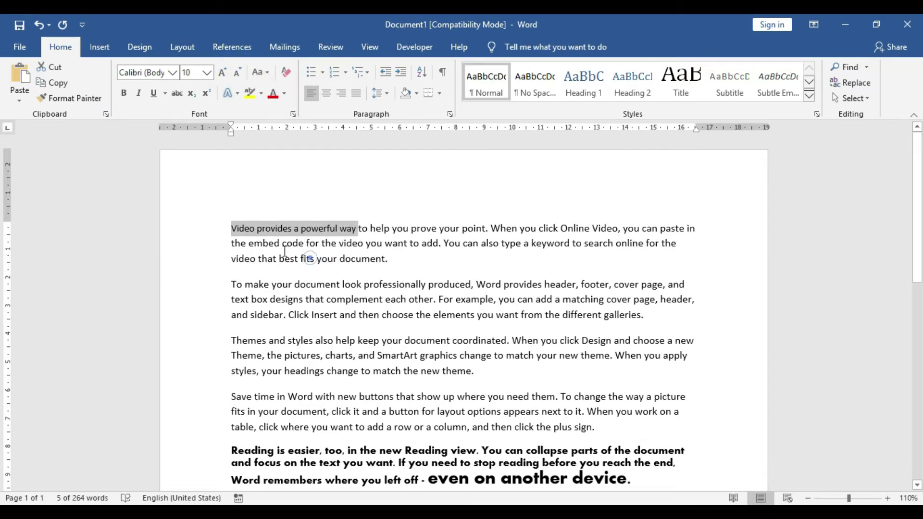
Step: Select the first paragraph's text and change its case to lowercase
{"action": "left_click", "coordinate": [310, 258]}
{"action": "left_click_drag", "start_coordinate": [229, 228], "coordinate": [388, 259]}
{"action": "left_click_drag", "start_coordinate": [235, 231], "coordinate": [231, 230]}
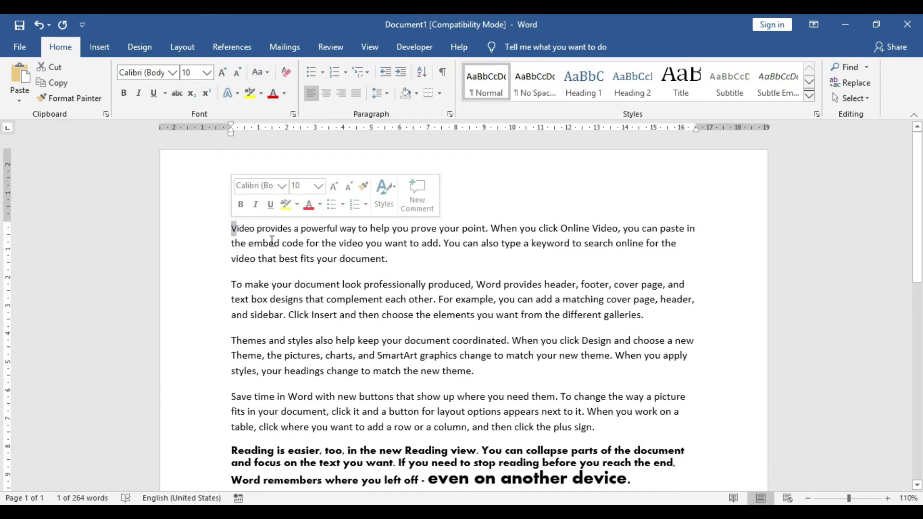
{"action": "left_click_drag", "start_coordinate": [235, 231], "coordinate": [385, 260]}
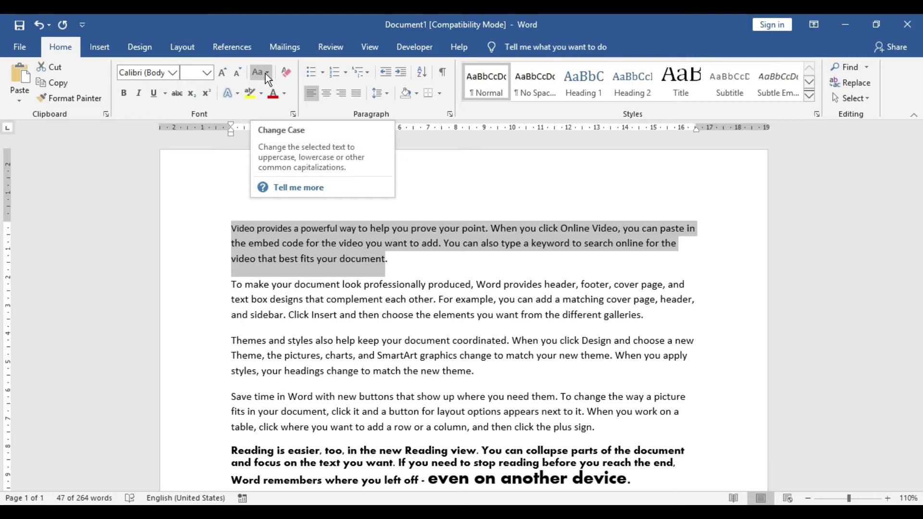
{"action": "left_click", "coordinate": [266, 73]}
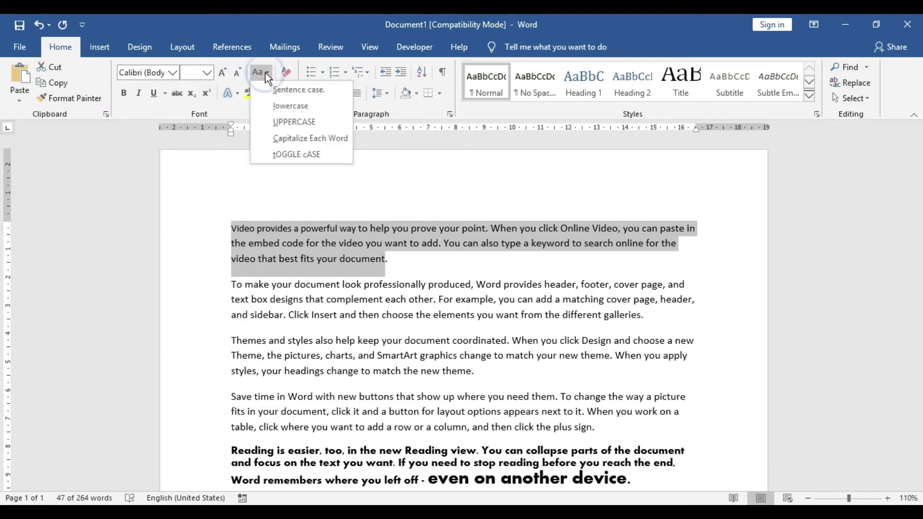
{"action": "left_click", "coordinate": [304, 108]}
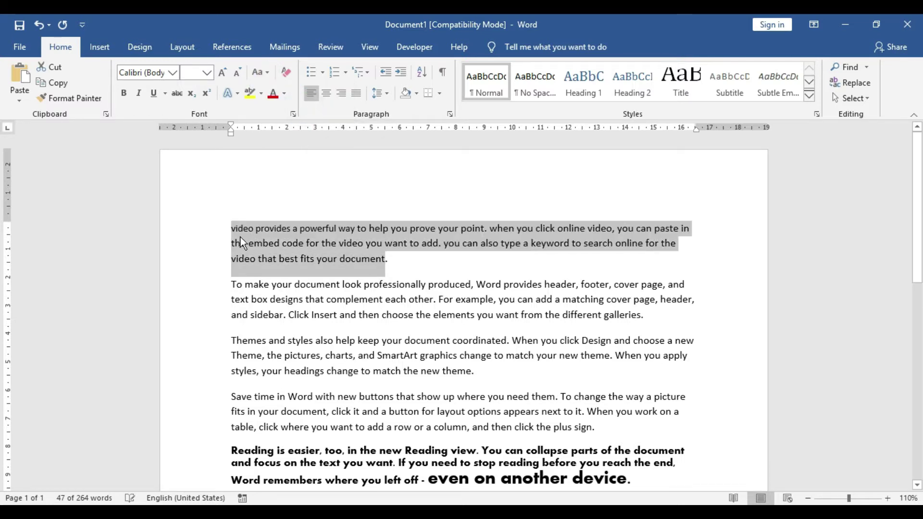
Step: Change the case of the first paragraph's text to UPPERCASE
{"action": "left_click", "coordinate": [266, 73]}
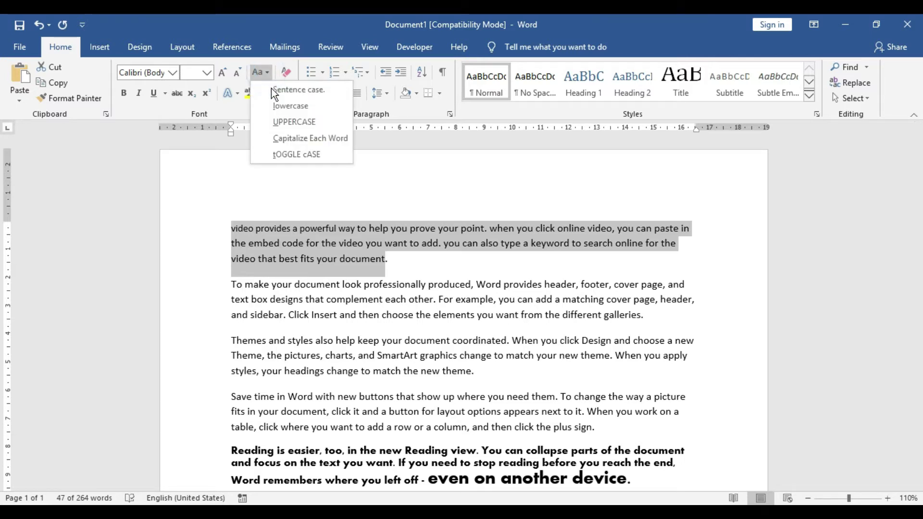
{"action": "left_click", "coordinate": [287, 122]}
{"action": "left_click", "coordinate": [572, 262]}
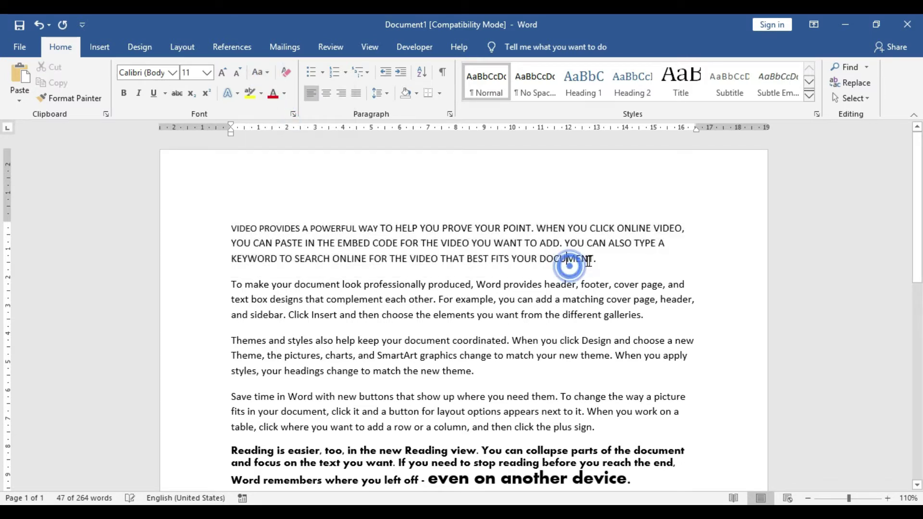
Step: Select the whole uppercase first paragraph and convert it back to lowercase
{"action": "left_click_drag", "start_coordinate": [600, 258], "coordinate": [205, 228]}
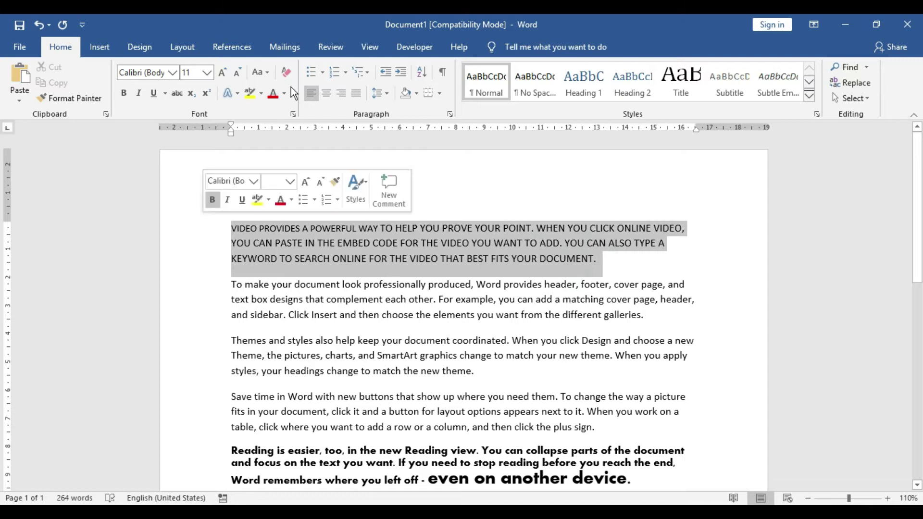
{"action": "left_click", "coordinate": [270, 72]}
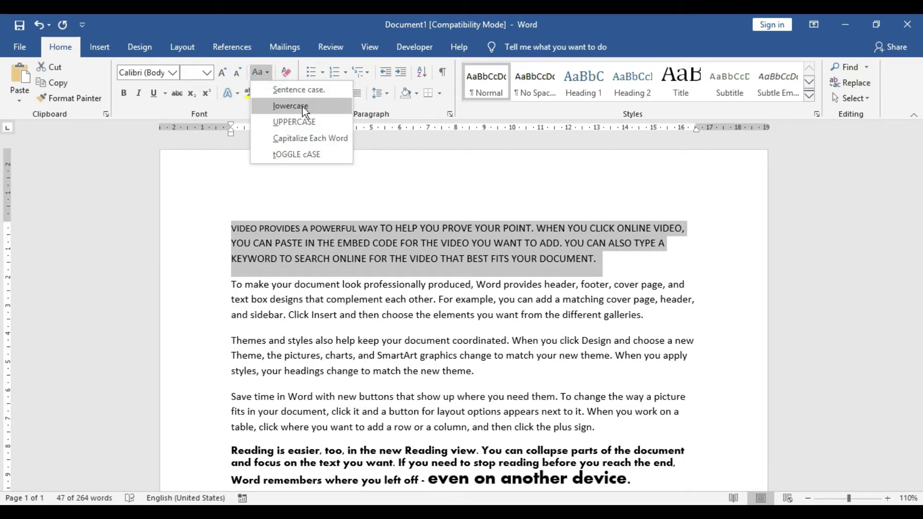
{"action": "left_click", "coordinate": [302, 107]}
Step: Try applying Capitalize Each Word to the first paragraph, and undo the case change
{"action": "left_click", "coordinate": [258, 72]}
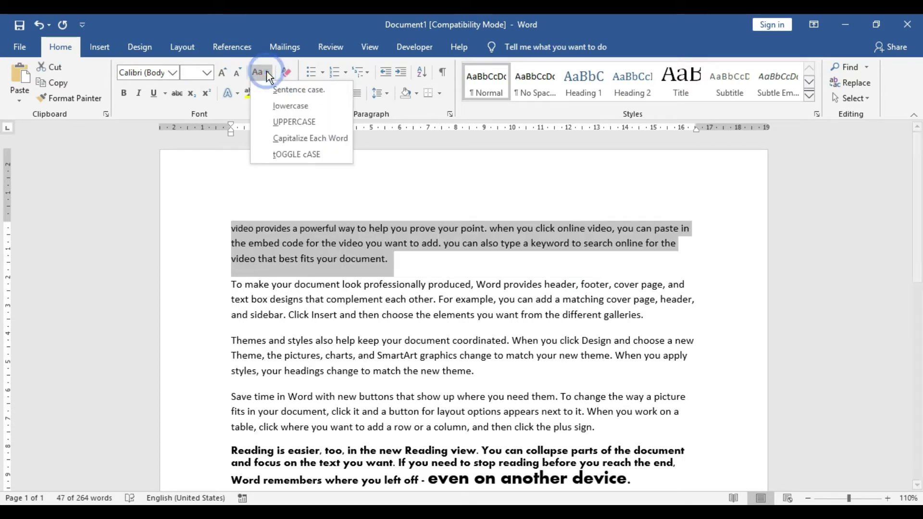
{"action": "left_click", "coordinate": [320, 138]}
{"action": "left_click", "coordinate": [251, 230]}
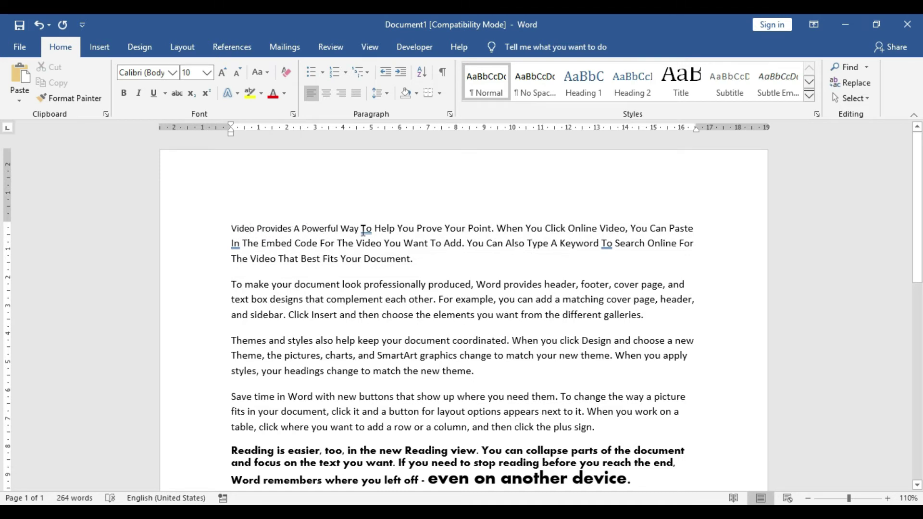
{"action": "left_click", "coordinate": [260, 72]}
{"action": "left_click", "coordinate": [352, 282]}
{"action": "key", "text": "ctrl+z"}
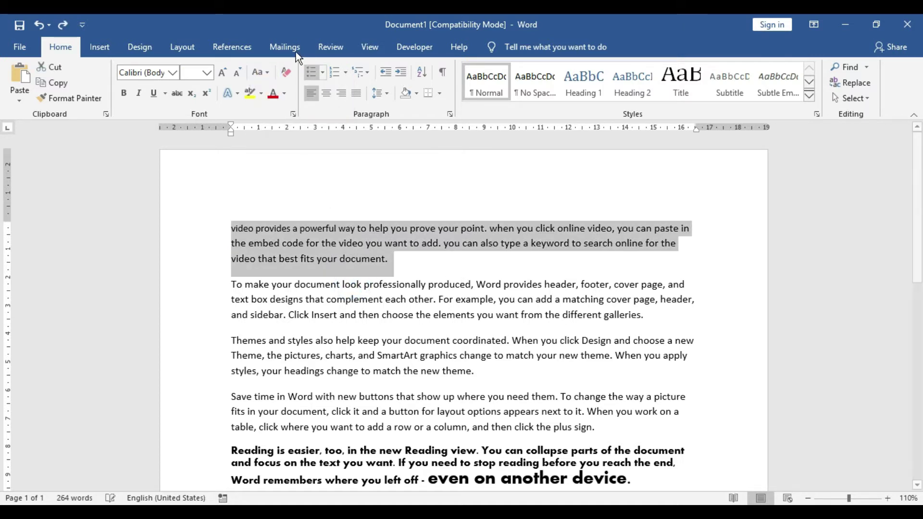
{"action": "left_click", "coordinate": [266, 73]}
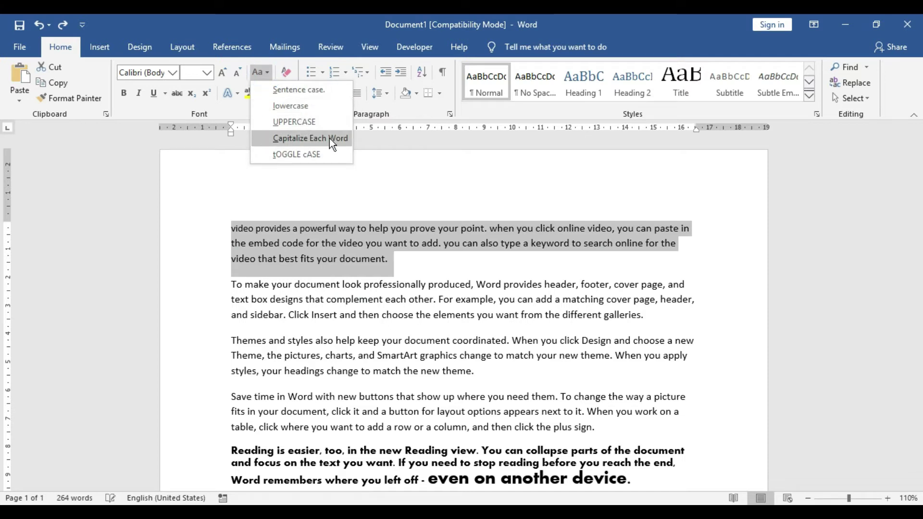
{"action": "left_click", "coordinate": [342, 291]}
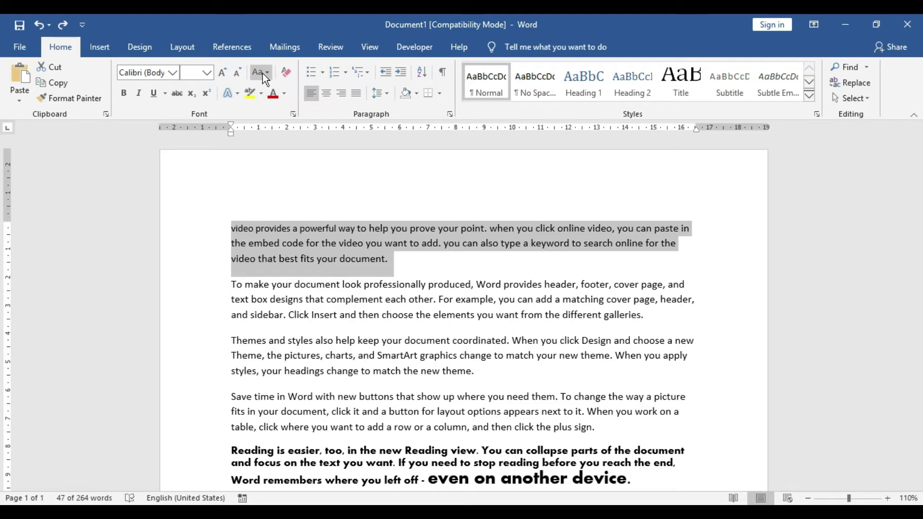
Step: Apply bold, italic and a dotted underline to the first paragraph's text
{"action": "left_click", "coordinate": [124, 93]}
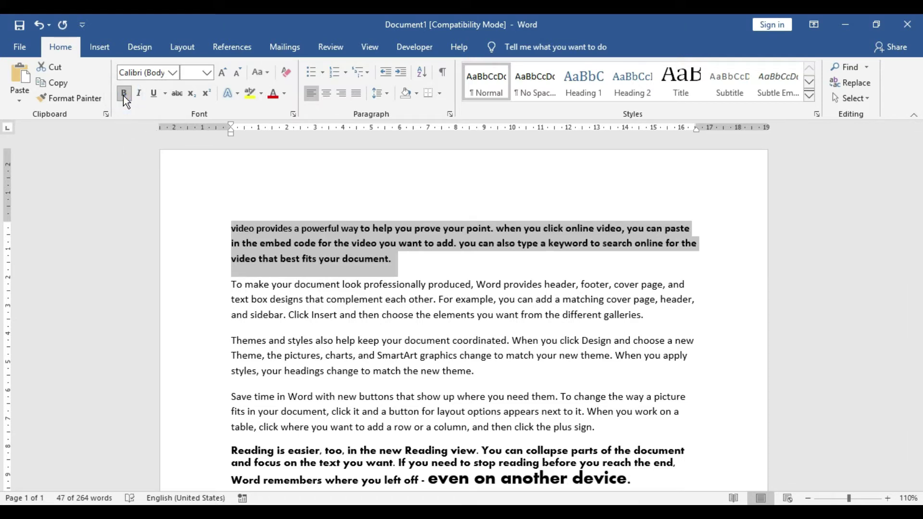
{"action": "left_click", "coordinate": [139, 93]}
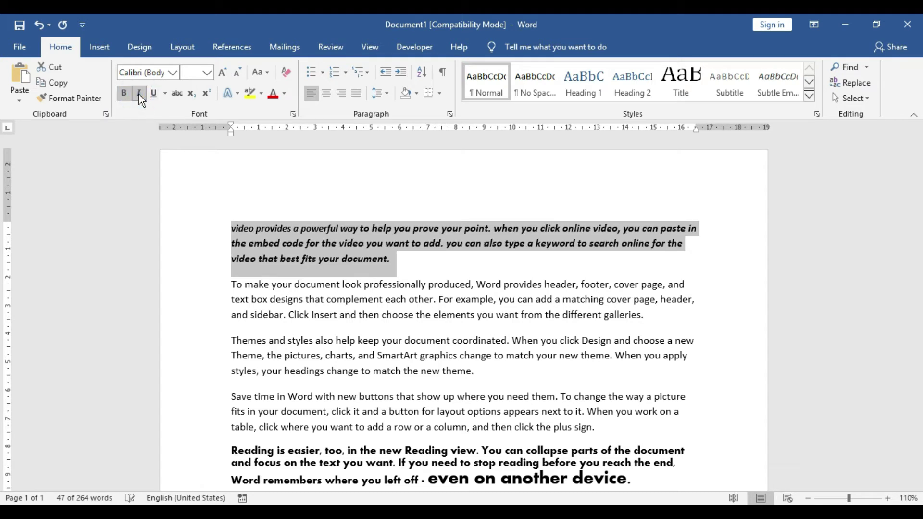
{"action": "left_click", "coordinate": [154, 93]}
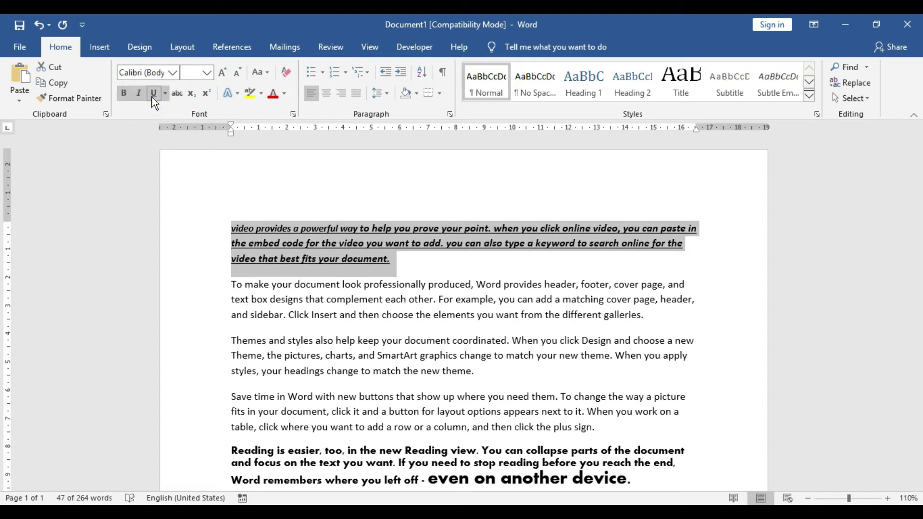
{"action": "left_click", "coordinate": [166, 97]}
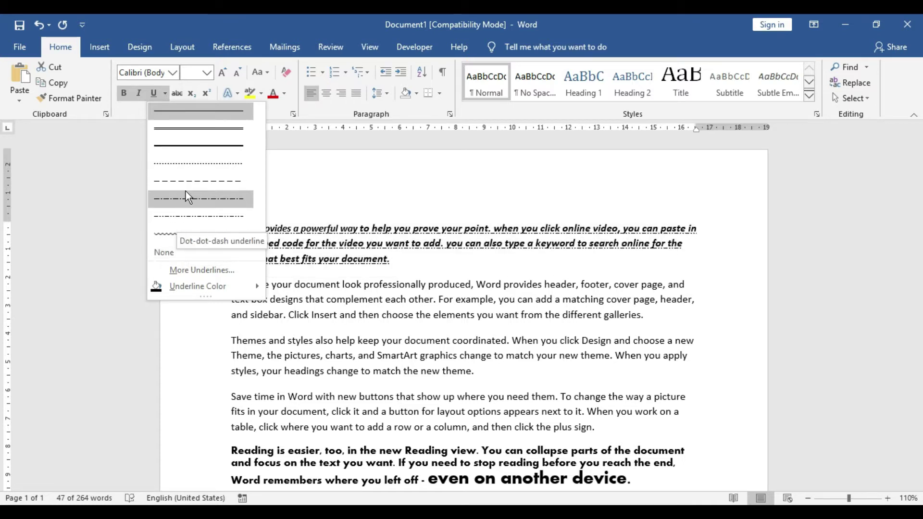
{"action": "left_click", "coordinate": [185, 163]}
{"action": "left_click", "coordinate": [409, 259]}
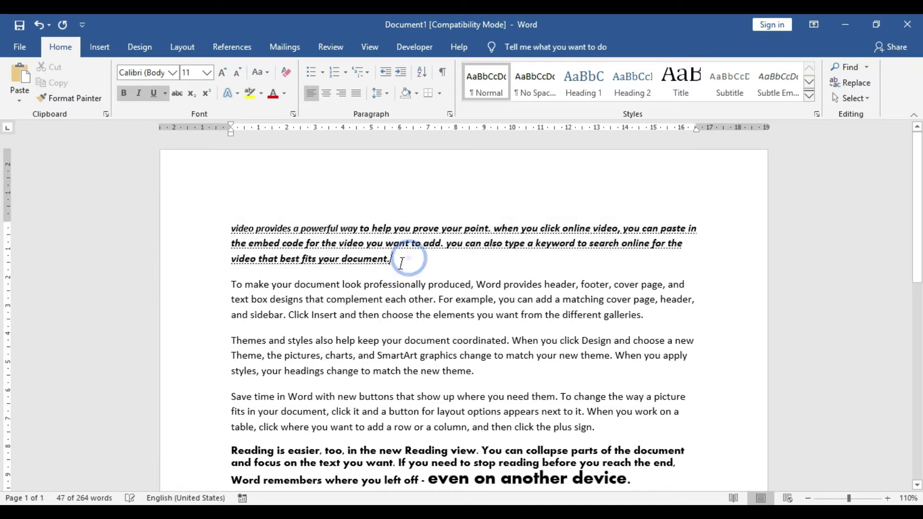
Step: Undo the underline, italic and bold formatting on the first paragraph
{"action": "key", "text": "ctrl+z"}
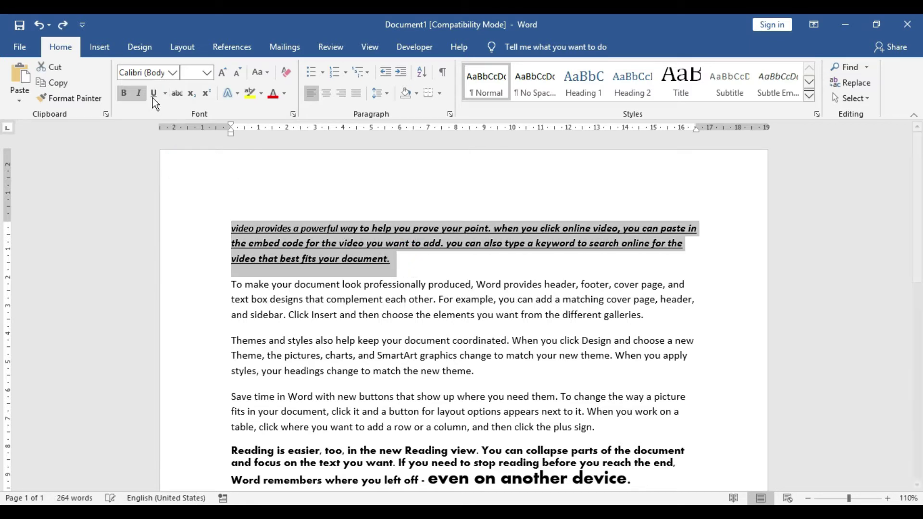
{"action": "key", "text": "ctrl+z"}
{"action": "left_click", "coordinate": [347, 263]}
{"action": "left_click_drag", "start_coordinate": [232, 229], "coordinate": [390, 266]}
{"action": "left_click", "coordinate": [309, 284]}
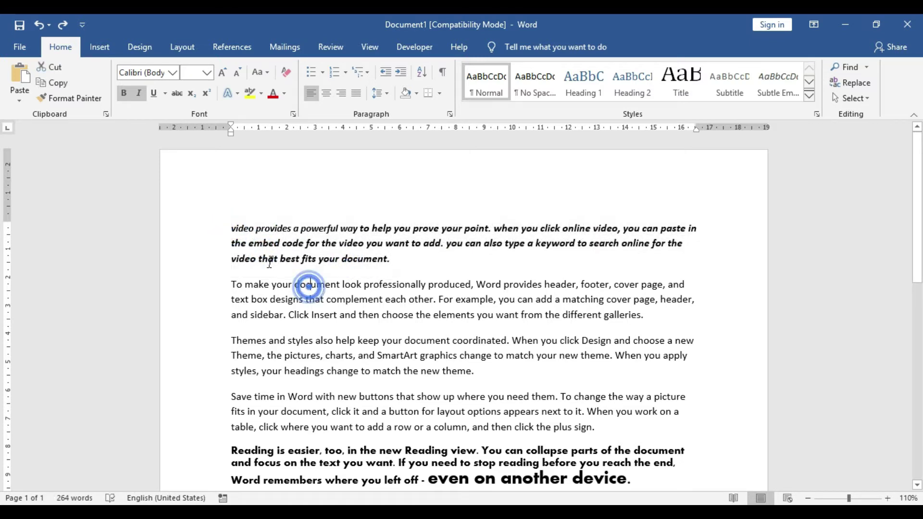
{"action": "key", "text": "ctrl+z"}
{"action": "key", "text": "ctrl+z"}
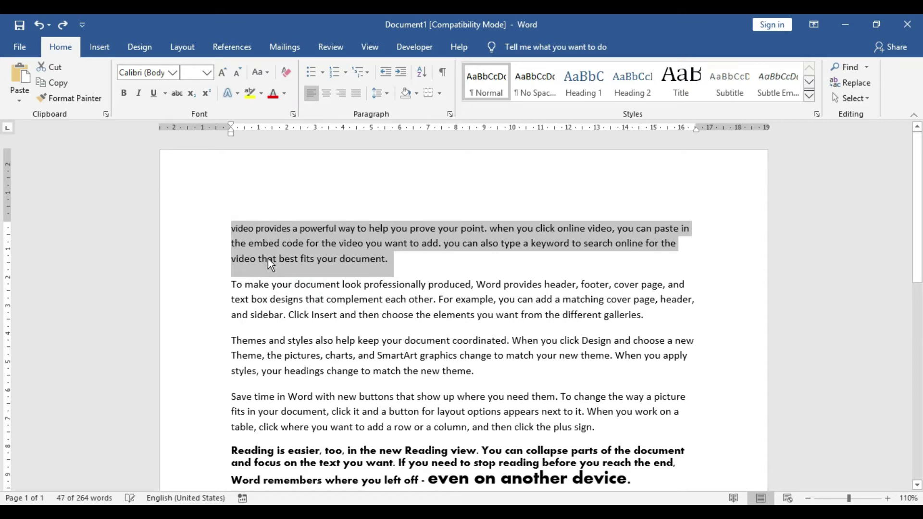
Step: Select the whole first paragraph and try bold and italic on it, undoing each one
{"action": "left_click", "coordinate": [230, 224]}
{"action": "left_click_drag", "start_coordinate": [229, 224], "coordinate": [392, 262]}
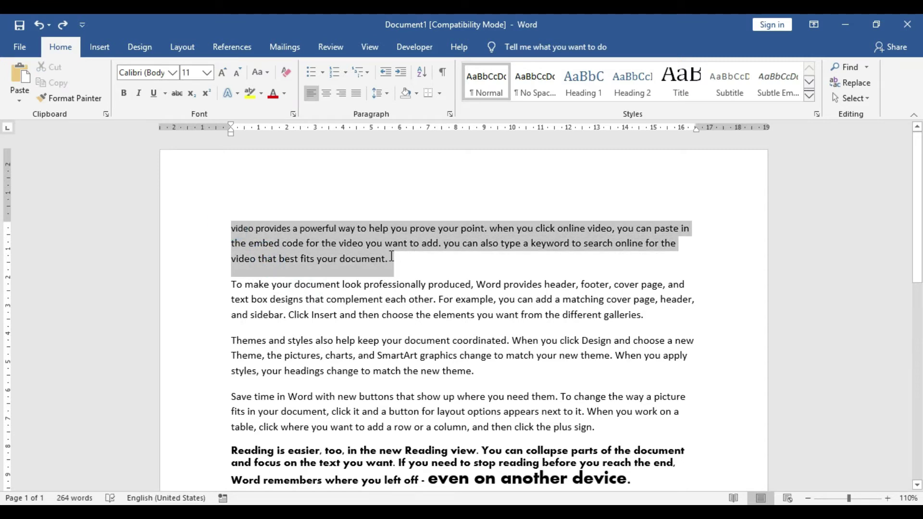
{"action": "left_click", "coordinate": [123, 93]}
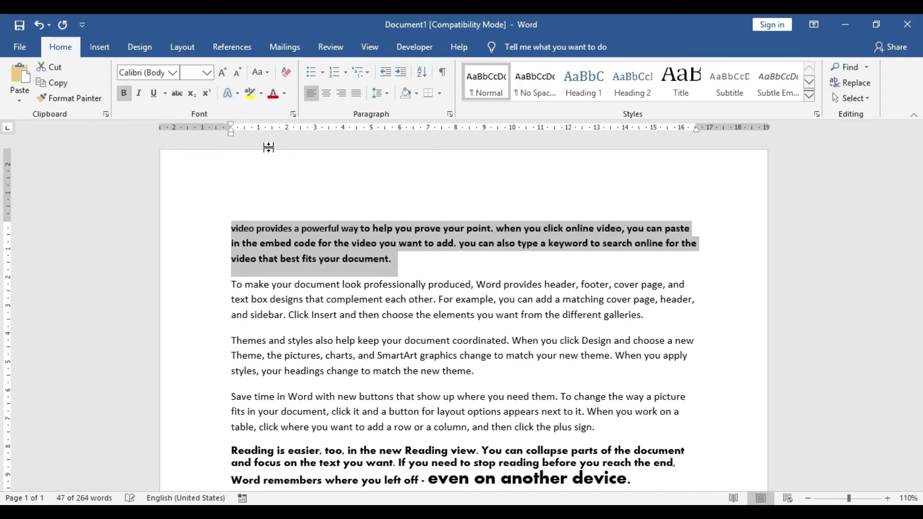
{"action": "key", "text": "ctrl+z"}
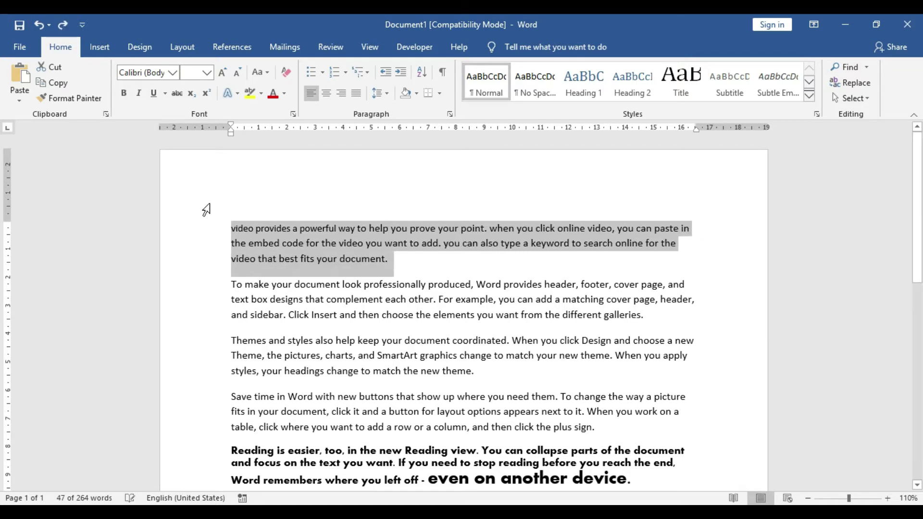
{"action": "left_click", "coordinate": [140, 94]}
{"action": "key", "text": "ctrl+z"}
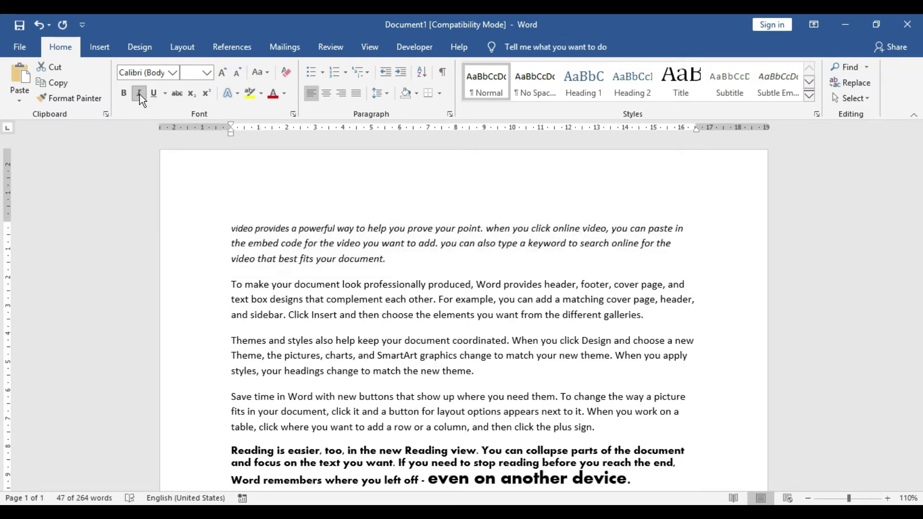
Step: Apply a plain single underline to the selected first paragraph and clear the selection
{"action": "key", "text": "ctrl+u"}
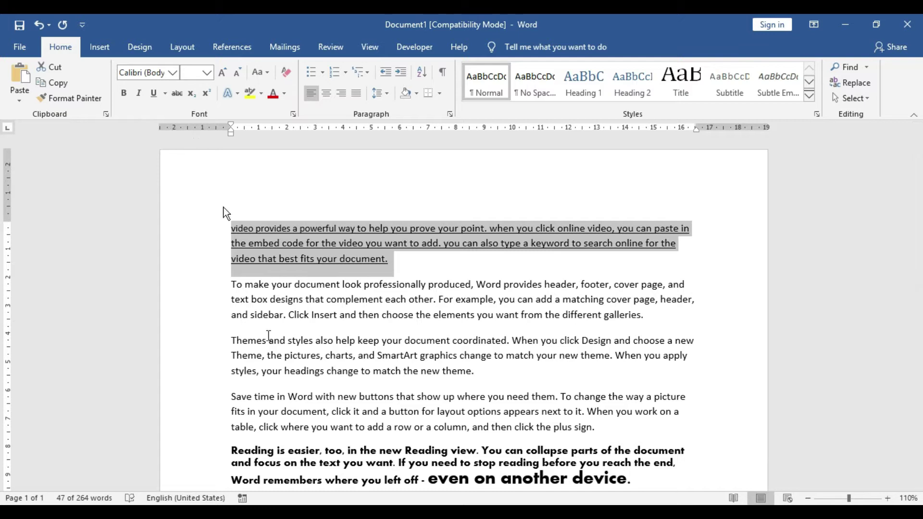
{"action": "left_click", "coordinate": [396, 257]}
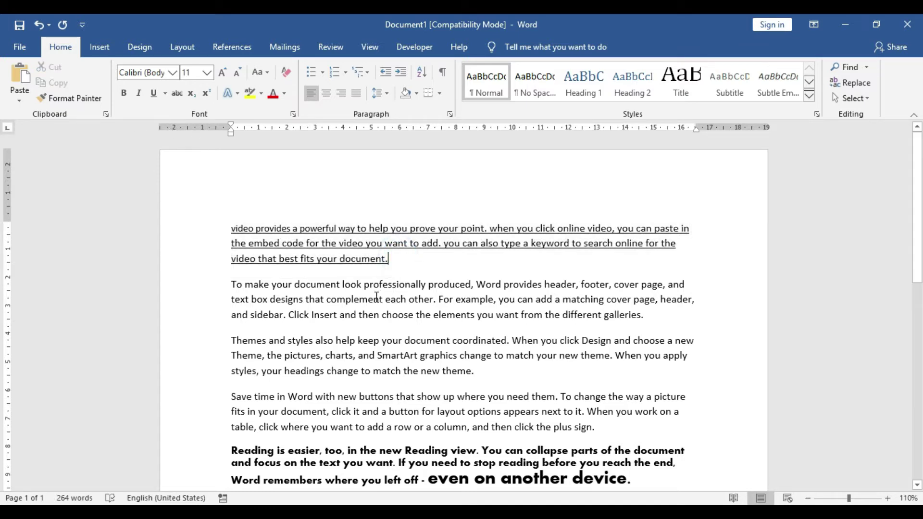
Step: Try subscript formatting on the word "look" in the second paragraph, and undo it
{"action": "left_click_drag", "start_coordinate": [360, 287], "coordinate": [344, 284]}
{"action": "left_click", "coordinate": [195, 96]}
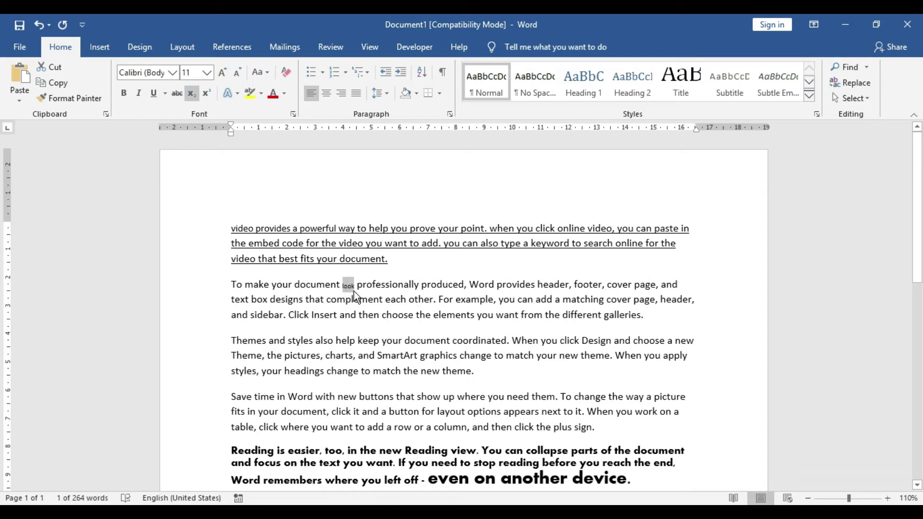
{"action": "key", "text": "ctrl+z"}
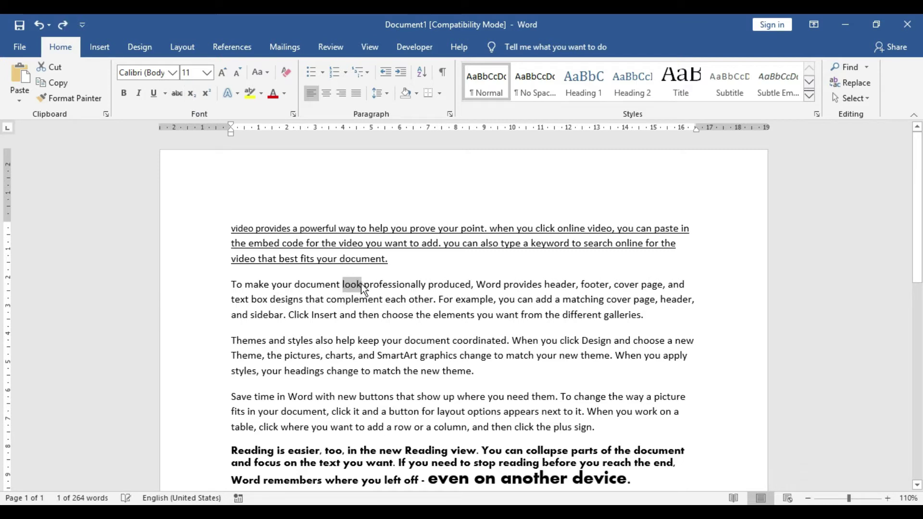
Step: Insert the number 4 directly after "look" in the second paragraph and format it as subscript
{"action": "left_click", "coordinate": [361, 284]}
{"action": "type", "text": "4"}
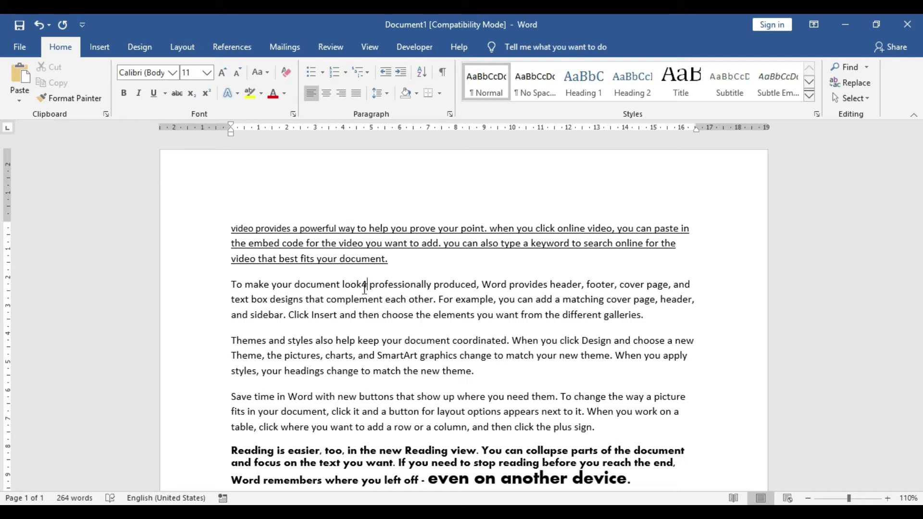
{"action": "key", "text": "shift+Left"}
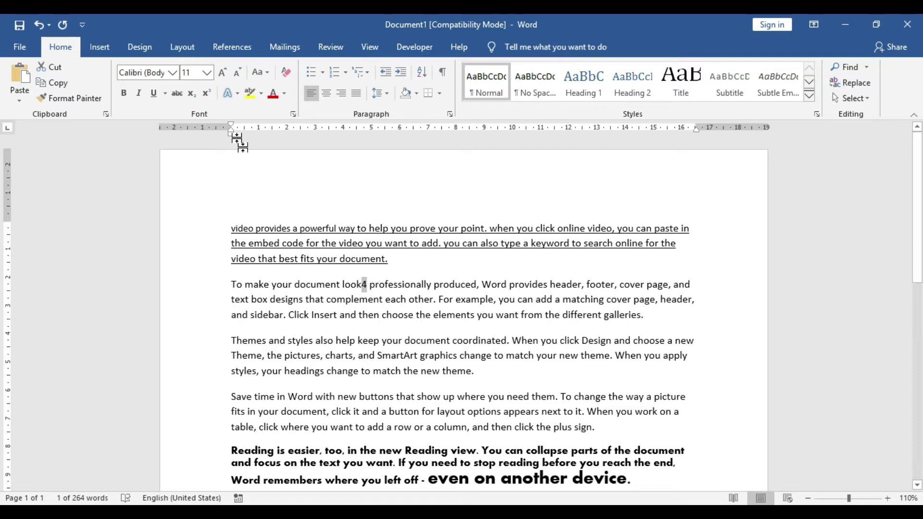
{"action": "left_click", "coordinate": [191, 93]}
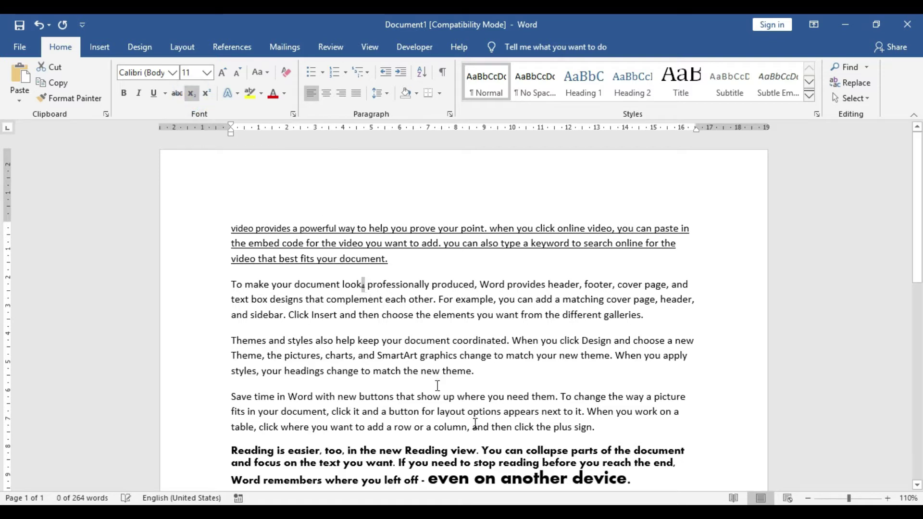
{"action": "key", "text": "Down"}
Step: Insert the number 3 directly after the word "professionally" in the second paragraph
{"action": "double_click", "coordinate": [430, 284]}
{"action": "left_click", "coordinate": [430, 284]}
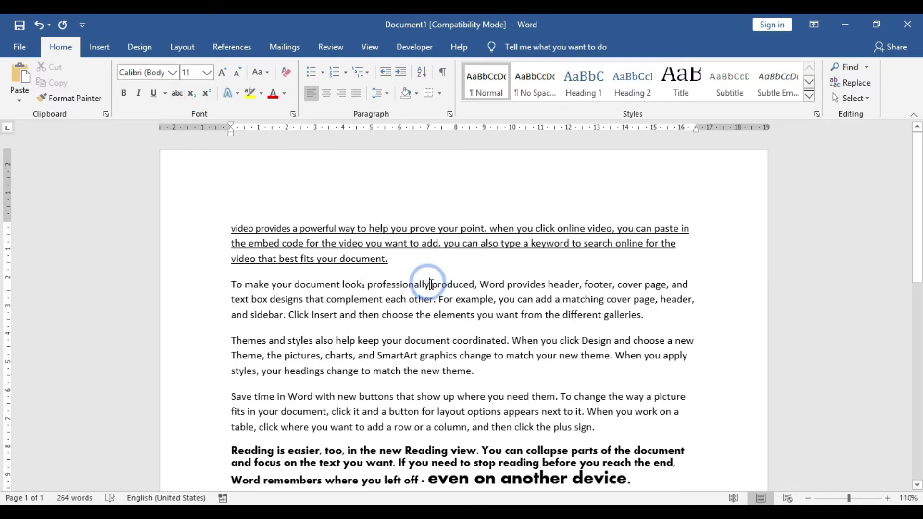
{"action": "type", "text": "3"}
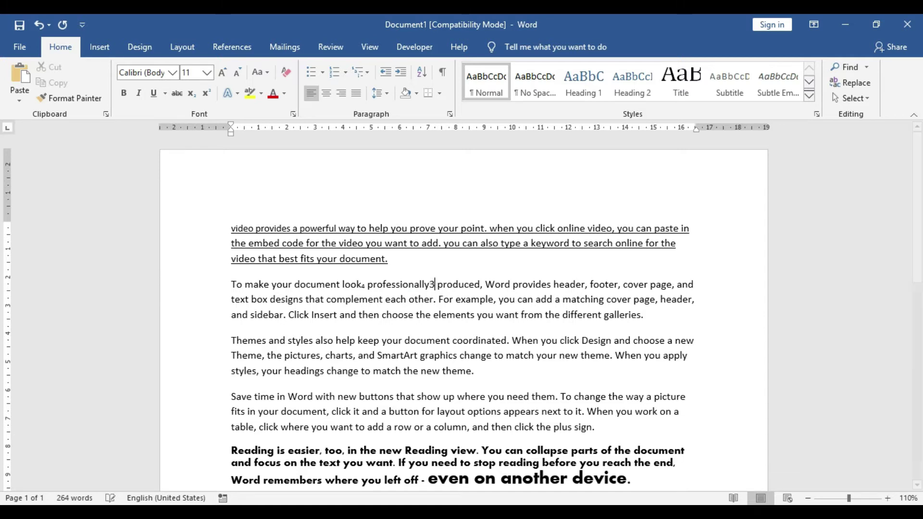
Step: Try superscript formatting on the 3 after "professionally", and undo it
{"action": "key", "text": "shift+Left"}
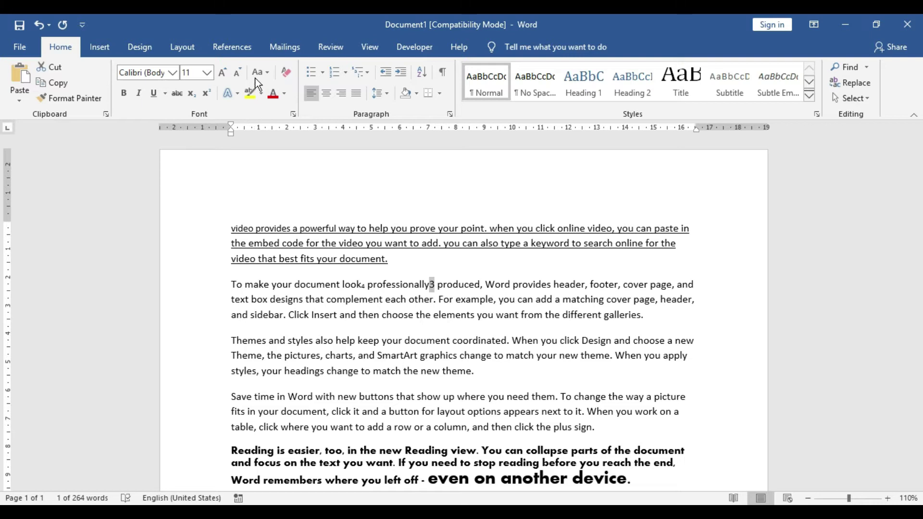
{"action": "left_click", "coordinate": [206, 93]}
{"action": "left_click", "coordinate": [435, 288]}
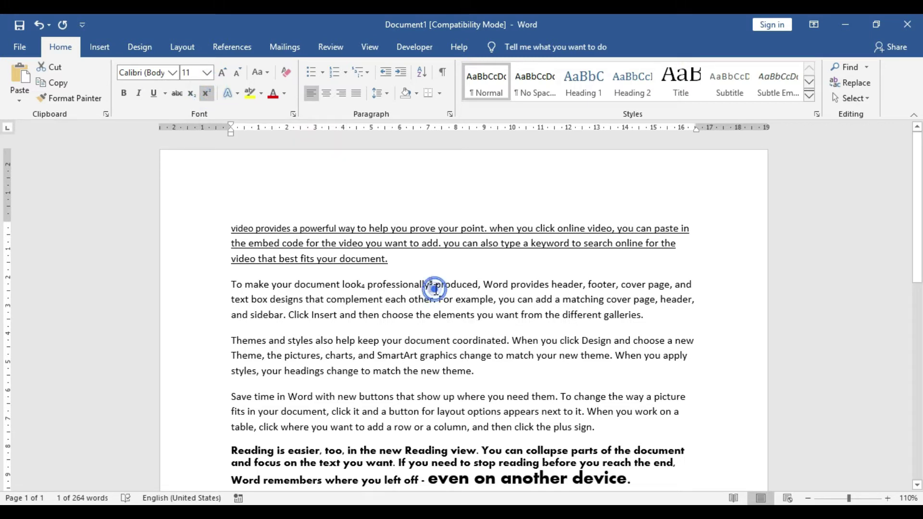
{"action": "key", "text": "ctrl+z"}
Step: Add a new line at the end of the document containing the ordinals 1st 2nd 3rd 4th
{"action": "left_click", "coordinate": [419, 317]}
{"action": "key", "text": "ctrl+End"}
{"action": "type", "text": "provides a powerful way to help you prove your point. When you click Online Video, you can paste in the embed code for the video"}
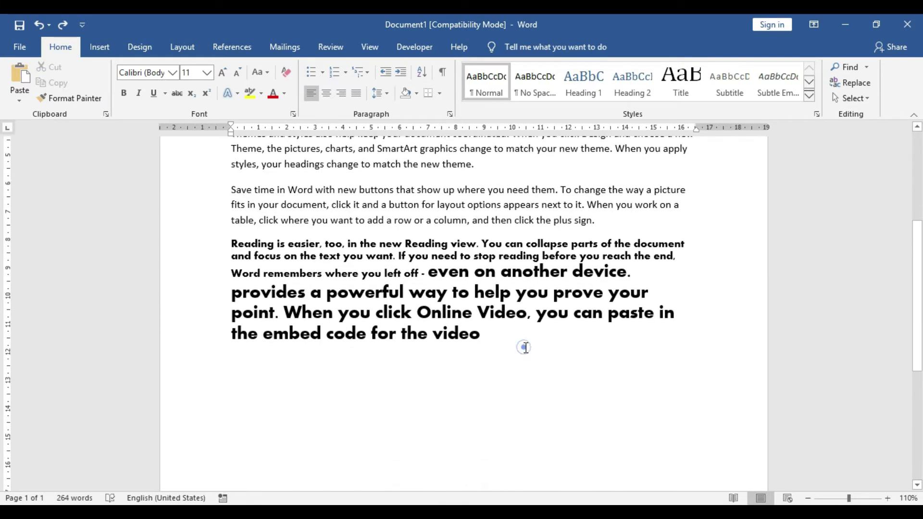
{"action": "key", "text": "Return"}
{"action": "type", "text": "1st"}
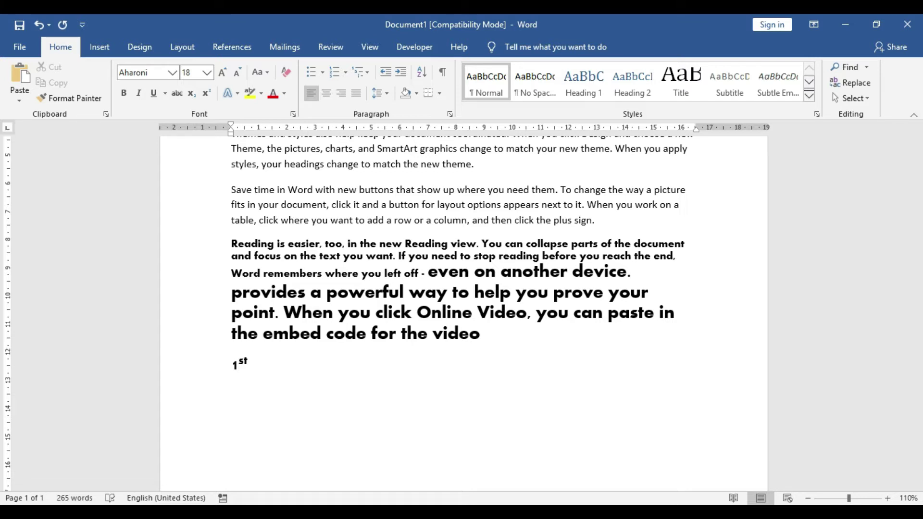
{"action": "type", "text": " 2nd 3rd 4th"}
Step: Undo the entry of the ordinal numbers at the end of the document
{"action": "key", "text": "ctrl+z"}
{"action": "key", "text": "ctrl+z"}
{"action": "key", "text": "ctrl+z"}
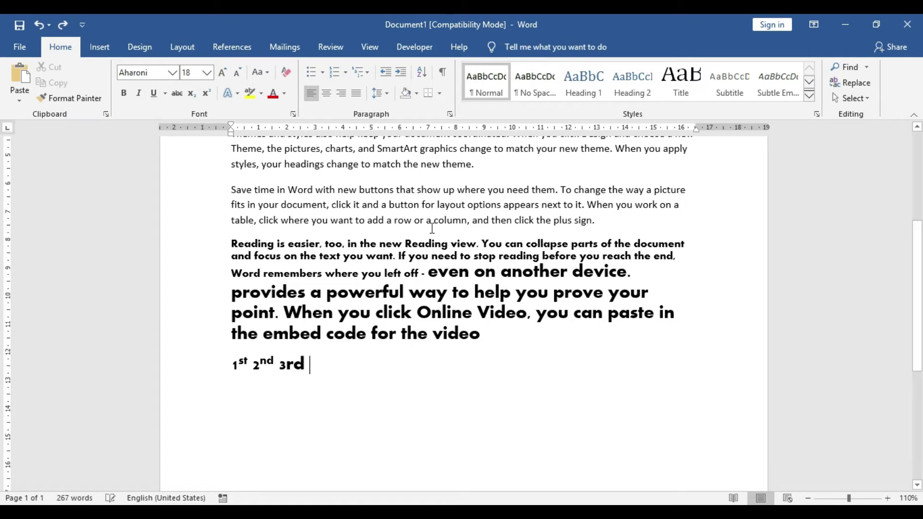
{"action": "key", "text": "ctrl+z"}
{"action": "key", "text": "ctrl+z"}
{"action": "key", "text": "ctrl+z"}
{"action": "key", "text": "ctrl+z"}
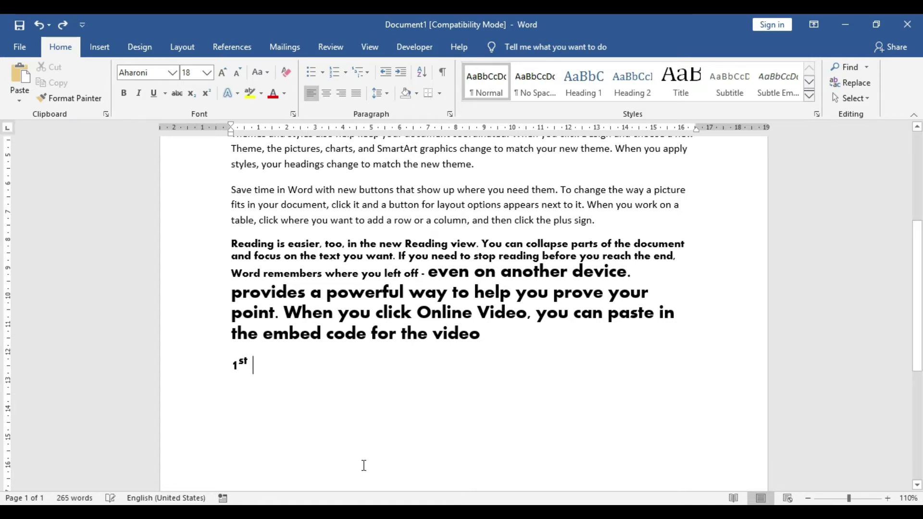
{"action": "key", "text": "ctrl+z"}
{"action": "key", "text": "ctrl+z"}
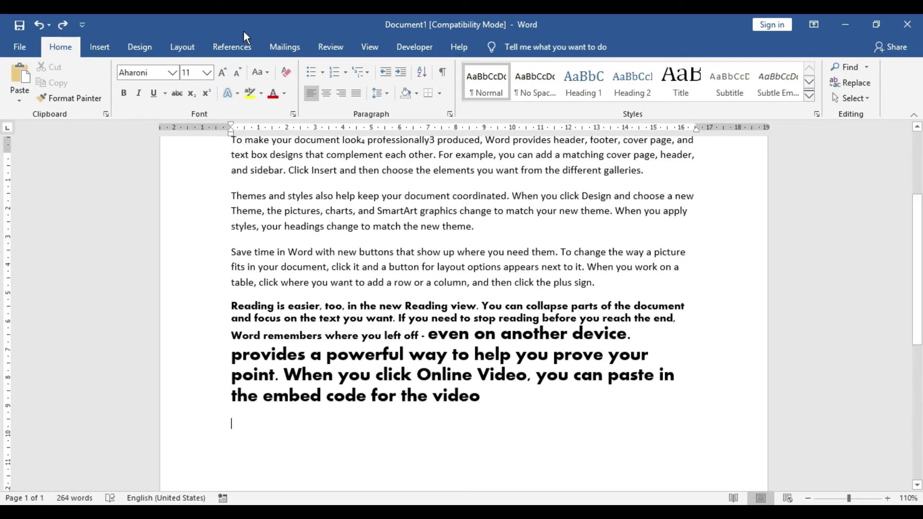
Step: Apply the black preset text effect with outline and shadow to "To make" at the start of the second paragraph
{"action": "left_click", "coordinate": [238, 94]}
{"action": "left_click", "coordinate": [452, 365]}
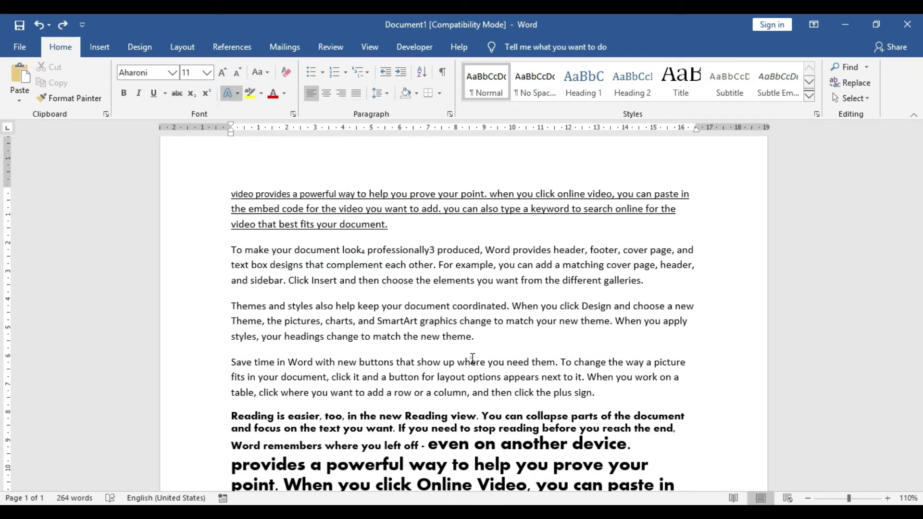
{"action": "scroll", "coordinate": [361, 322], "scroll_direction": "up", "scroll_amount": 1}
{"action": "double_click", "coordinate": [234, 284]}
{"action": "left_click_drag", "start_coordinate": [250, 285], "coordinate": [272, 285]}
{"action": "left_click", "coordinate": [238, 94]}
{"action": "left_click", "coordinate": [239, 190]}
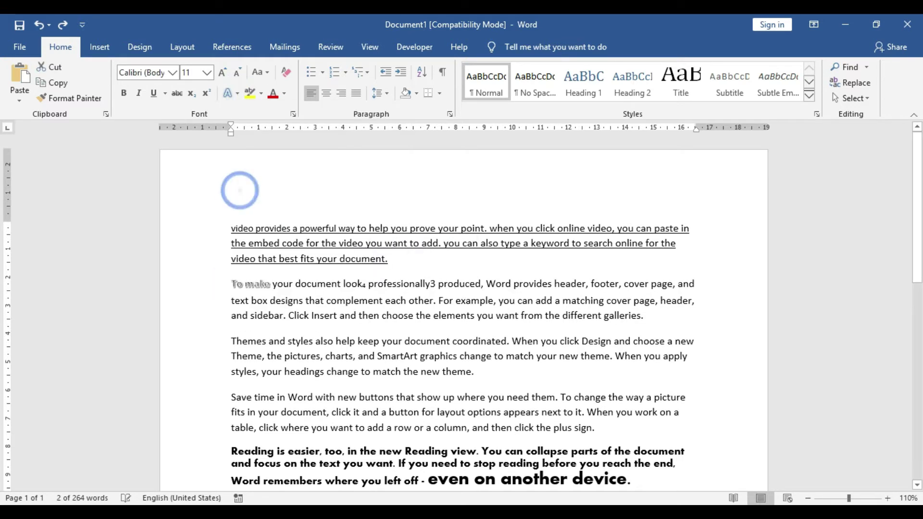
Step: Reselect "To make" and examine the outline options among its text effects, leaving them unapplied
{"action": "left_click", "coordinate": [260, 282]}
{"action": "left_click_drag", "start_coordinate": [273, 285], "coordinate": [231, 284]}
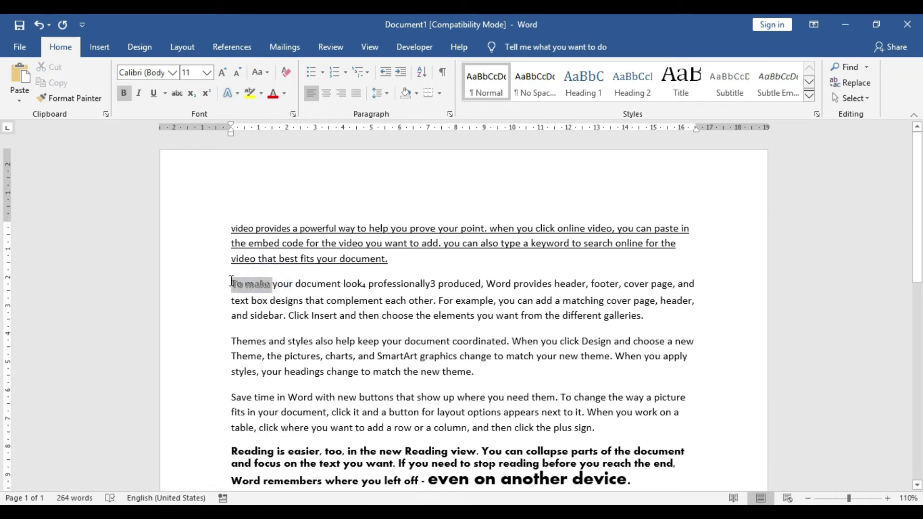
{"action": "left_click", "coordinate": [237, 94]}
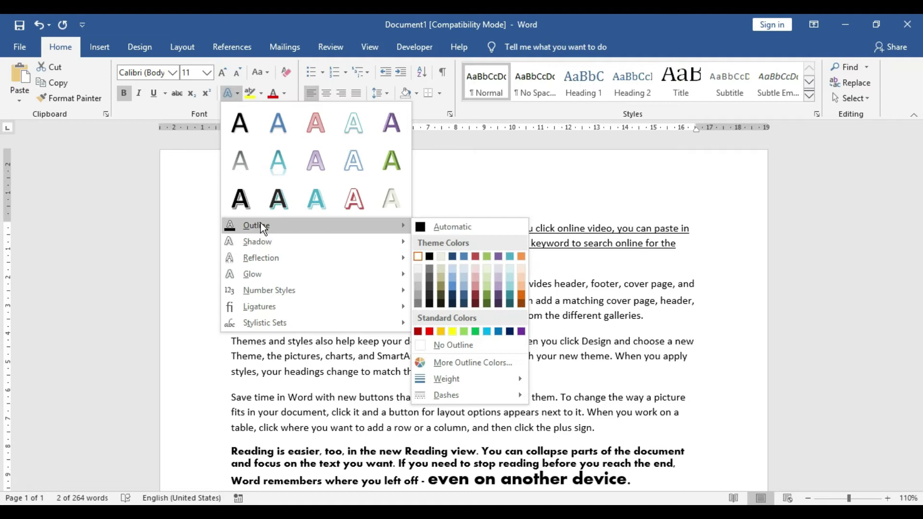
{"action": "left_click", "coordinate": [217, 410]}
{"action": "scroll", "coordinate": [377, 369], "scroll_direction": "down", "scroll_amount": 6}
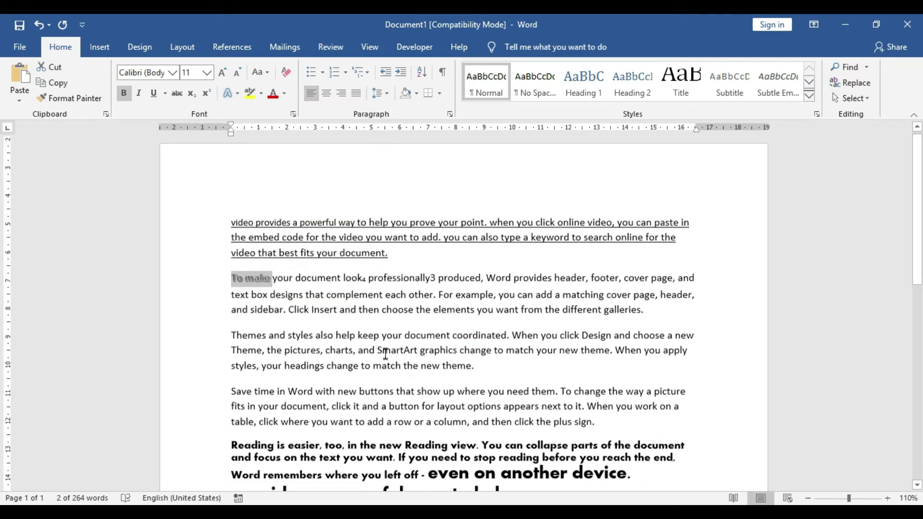
Step: Apply the black preset text effect with teal outline and shadow to "To make your document look4" in the second paragraph
{"action": "scroll", "coordinate": [378, 369], "scroll_direction": "up", "scroll_amount": 3}
{"action": "scroll", "coordinate": [378, 370], "scroll_direction": "up", "scroll_amount": 3}
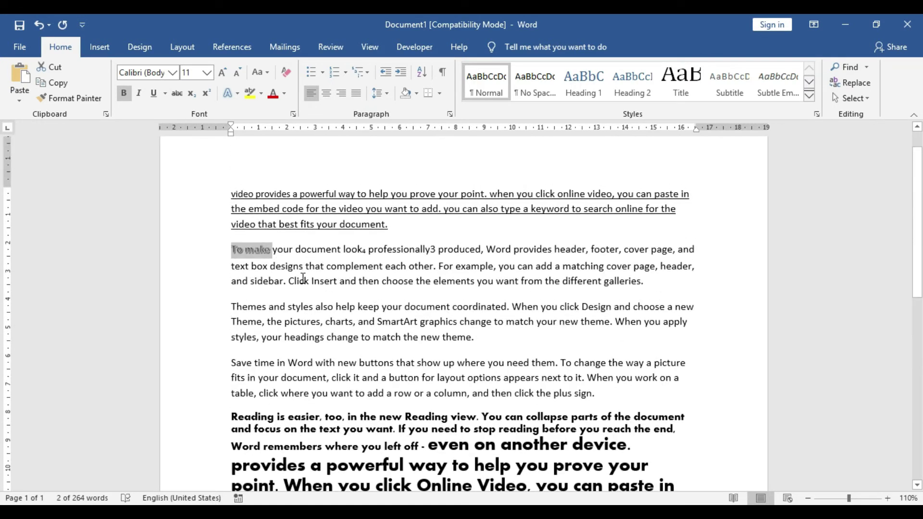
{"action": "left_click", "coordinate": [272, 250]}
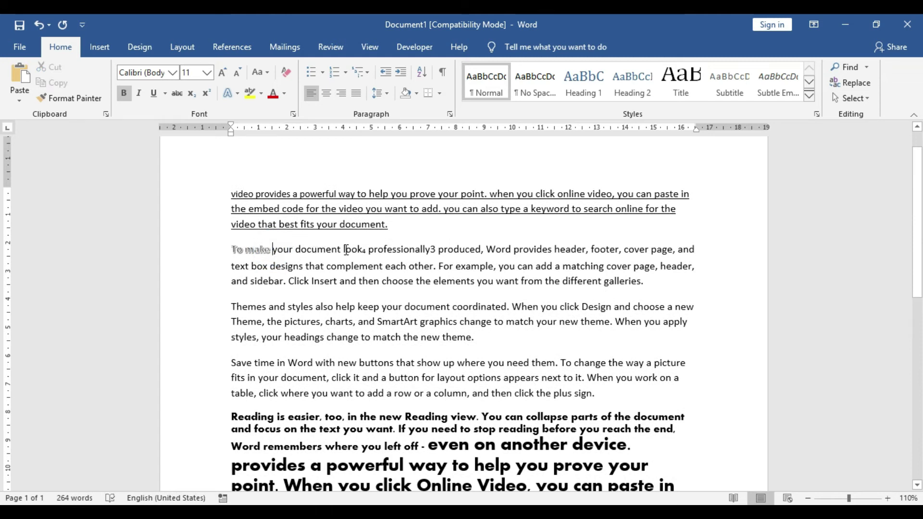
{"action": "left_click_drag", "start_coordinate": [345, 249], "coordinate": [233, 250]}
{"action": "left_click", "coordinate": [238, 94]}
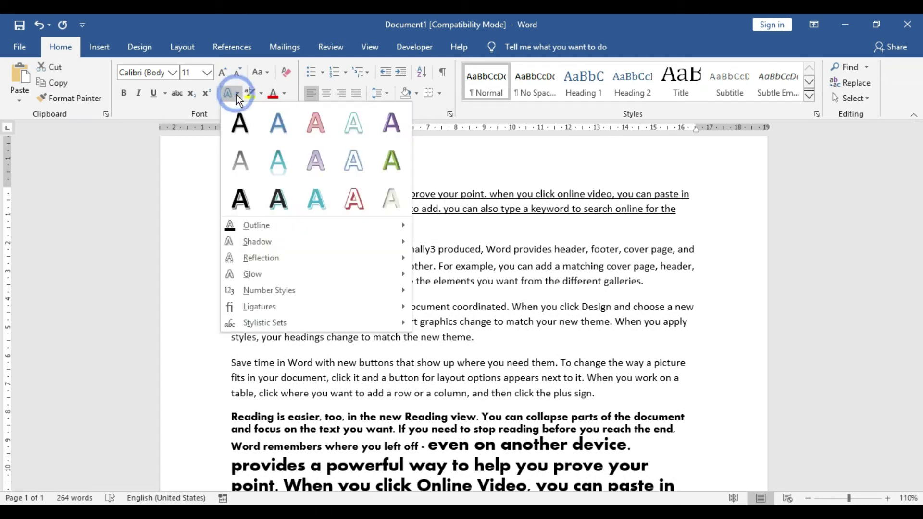
{"action": "left_click", "coordinate": [276, 198]}
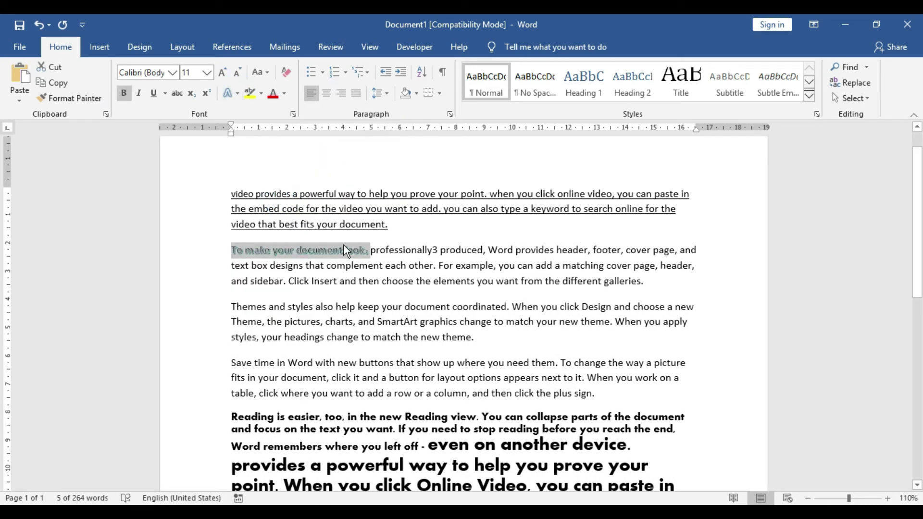
Step: Separate "To make your document look4" from the rest of its paragraph with four paragraph breaks
{"action": "key", "text": "Right"}
{"action": "key", "text": "Return"}
{"action": "key", "text": "Return"}
{"action": "key", "text": "Return"}
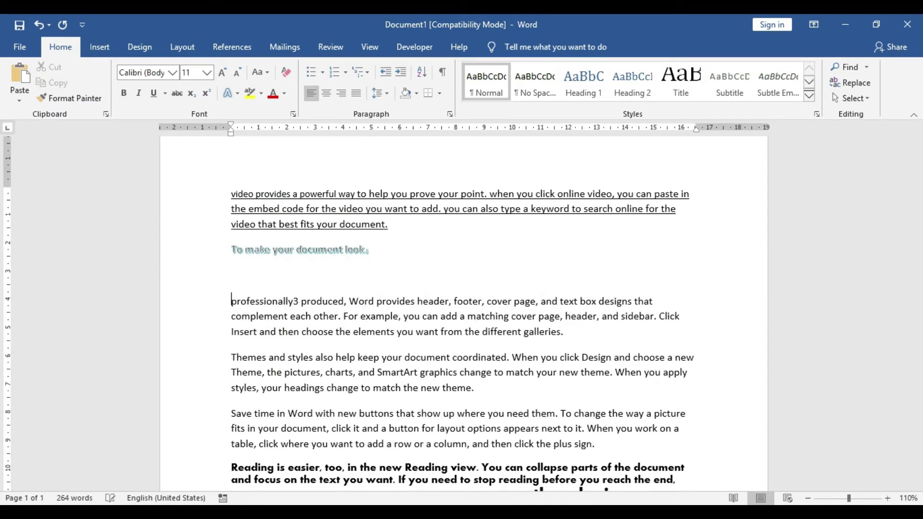
{"action": "key", "text": "Return"}
Step: Enlarge the "To make your document look4" line to 24 pt
{"action": "left_click", "coordinate": [322, 252]}
{"action": "left_click", "coordinate": [227, 246]}
{"action": "left_click_drag", "start_coordinate": [282, 252], "coordinate": [369, 251]}
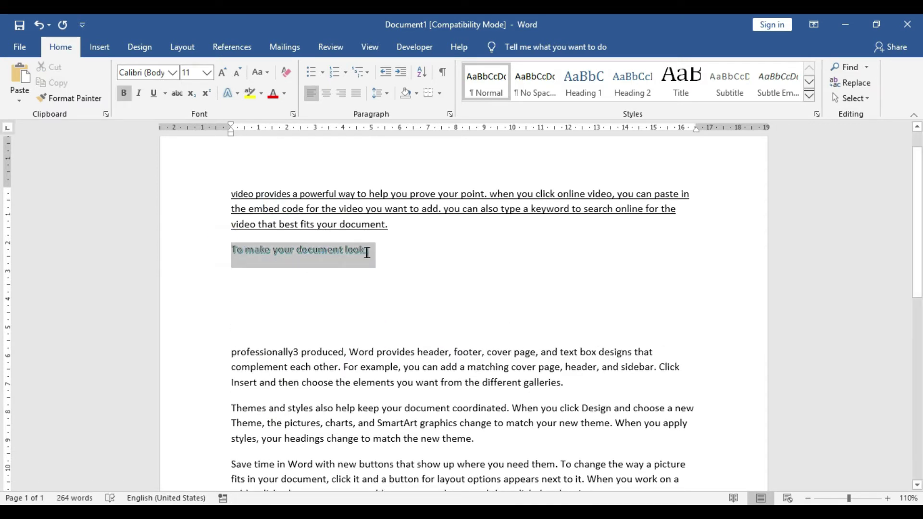
{"action": "left_click", "coordinate": [221, 72]}
{"action": "left_click", "coordinate": [222, 72]}
{"action": "left_click", "coordinate": [222, 73]}
{"action": "left_click", "coordinate": [222, 72]}
{"action": "left_click", "coordinate": [221, 73]}
{"action": "left_click", "coordinate": [222, 72]}
{"action": "left_click", "coordinate": [222, 72]}
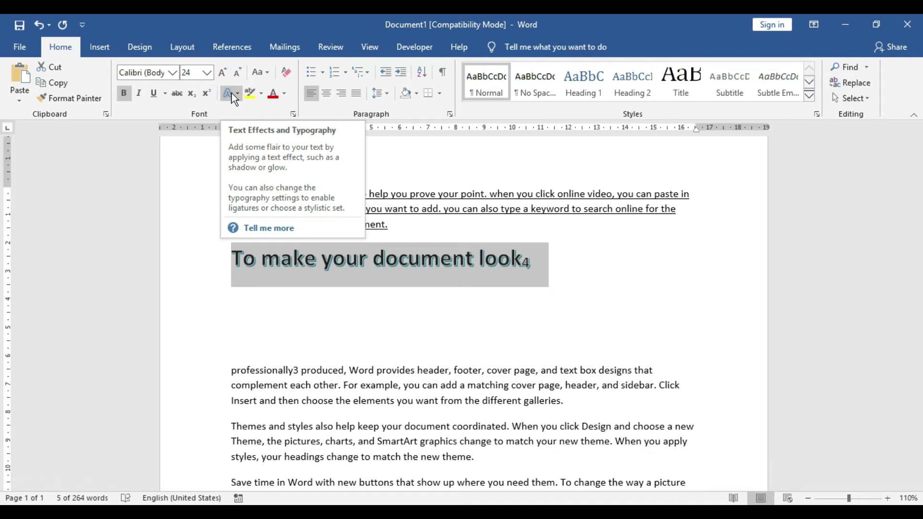
Step: Give the enlarged "To make your document look4" line a standard red text outline
{"action": "left_click", "coordinate": [236, 93]}
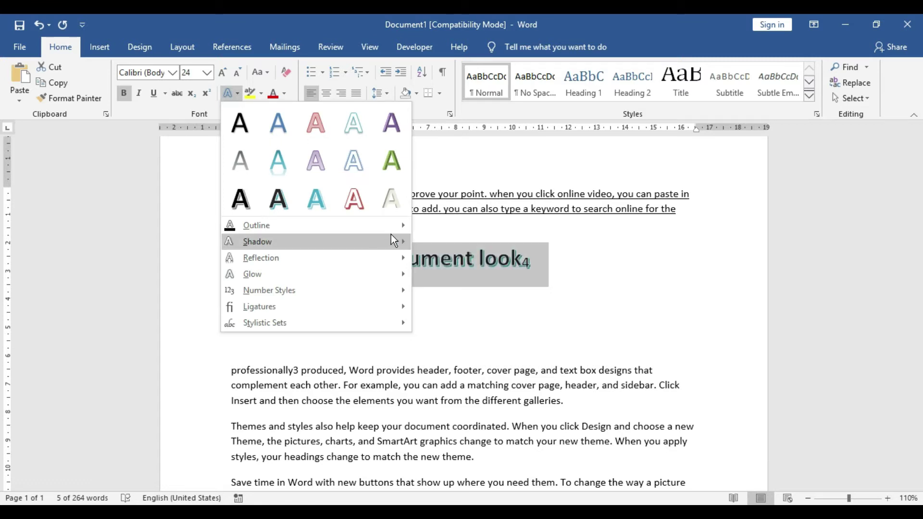
{"action": "mouse_move", "coordinate": [388, 225]}
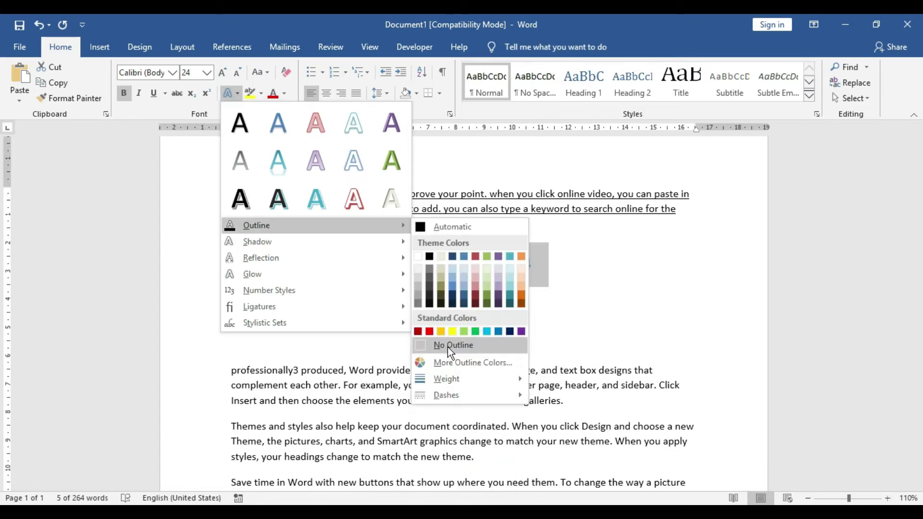
{"action": "left_click", "coordinate": [429, 331]}
{"action": "left_click", "coordinate": [510, 263]}
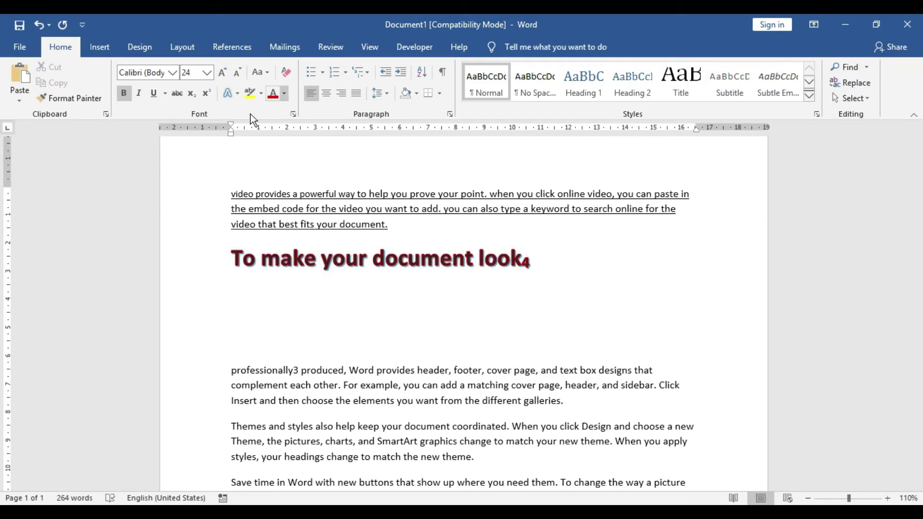
Step: Apply the perspective shadow that falls directly below the text to the "To make your document look4" line
{"action": "left_click_drag", "start_coordinate": [233, 255], "coordinate": [559, 262]}
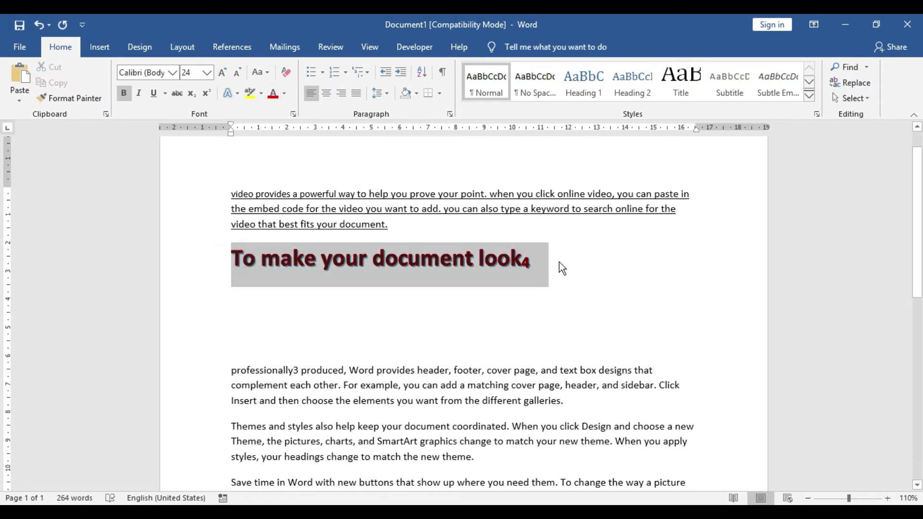
{"action": "left_click", "coordinate": [237, 96]}
{"action": "mouse_move", "coordinate": [299, 243]}
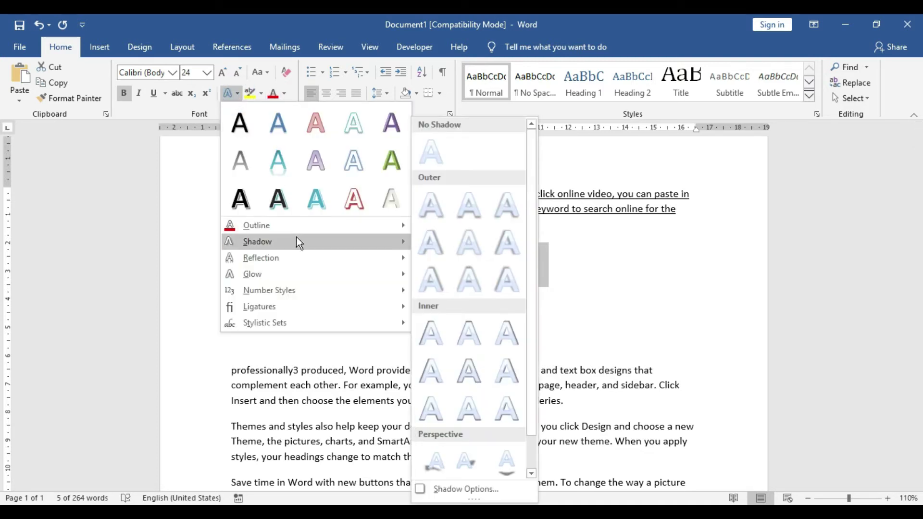
{"action": "scroll", "coordinate": [440, 340], "scroll_direction": "down", "scroll_amount": 1}
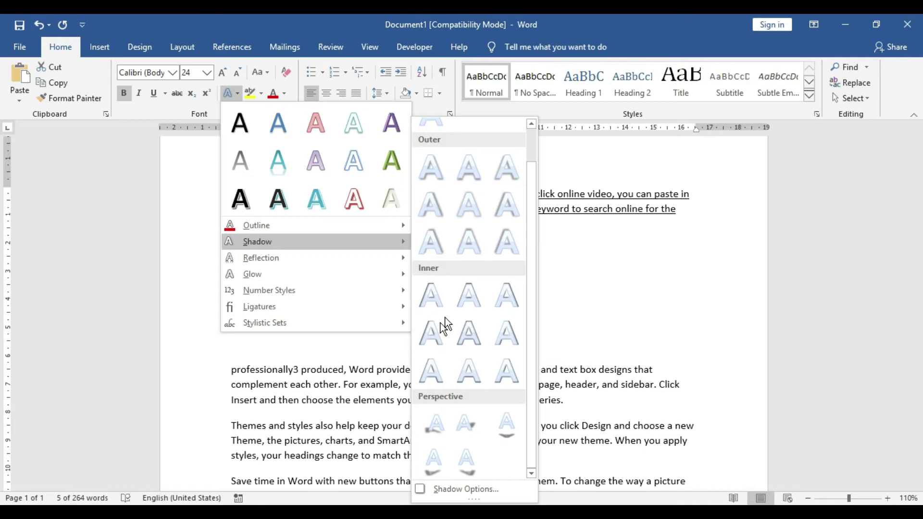
{"action": "left_click", "coordinate": [507, 423]}
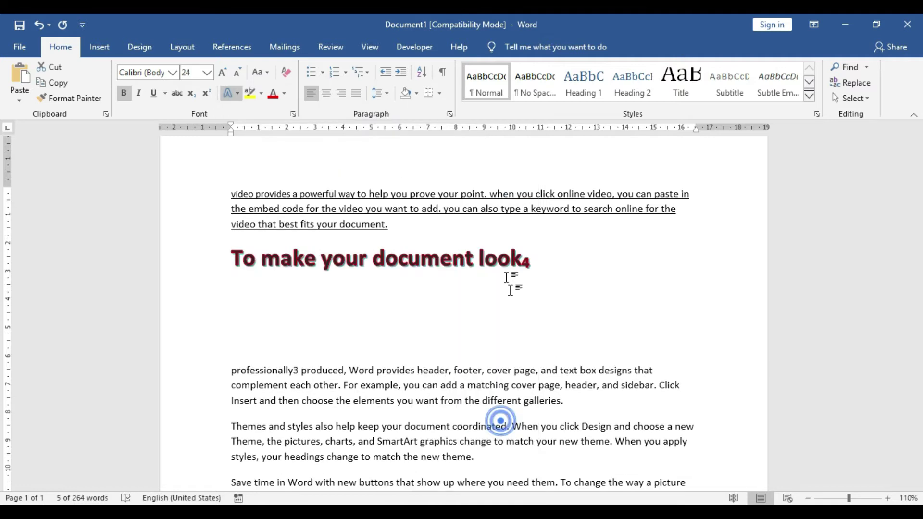
{"action": "left_click", "coordinate": [342, 291]}
Step: Examine the reflection, glow, number style, ligature and shadow options for the "To make your document look4" line, leaving them unapplied
{"action": "left_click_drag", "start_coordinate": [231, 249], "coordinate": [552, 257]}
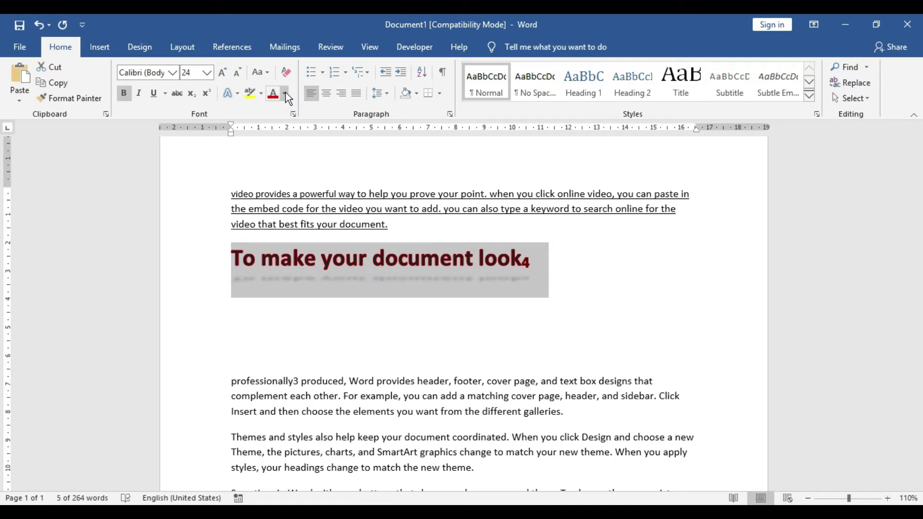
{"action": "left_click", "coordinate": [235, 94]}
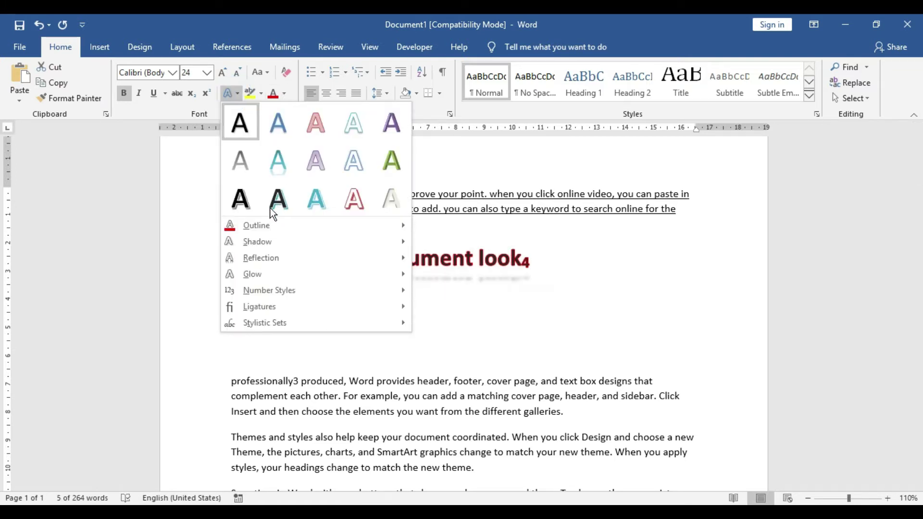
{"action": "mouse_move", "coordinate": [260, 259]}
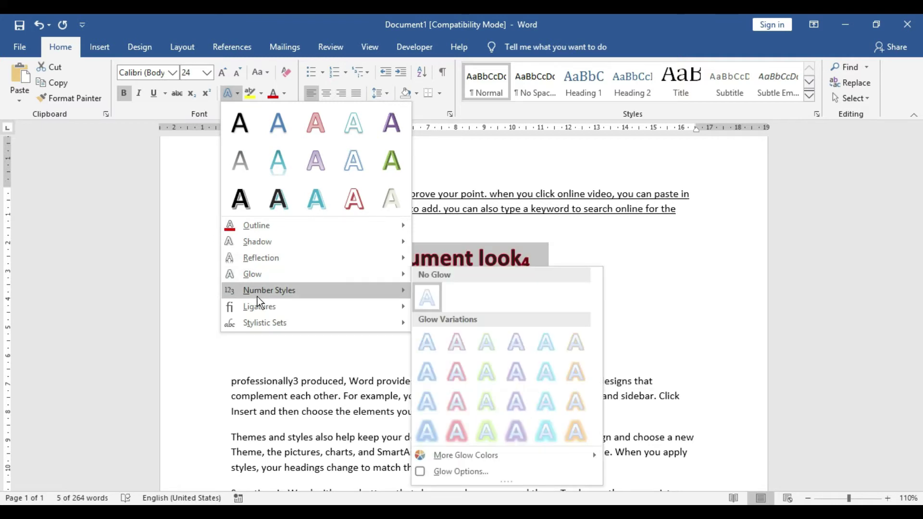
{"action": "mouse_move", "coordinate": [256, 298]}
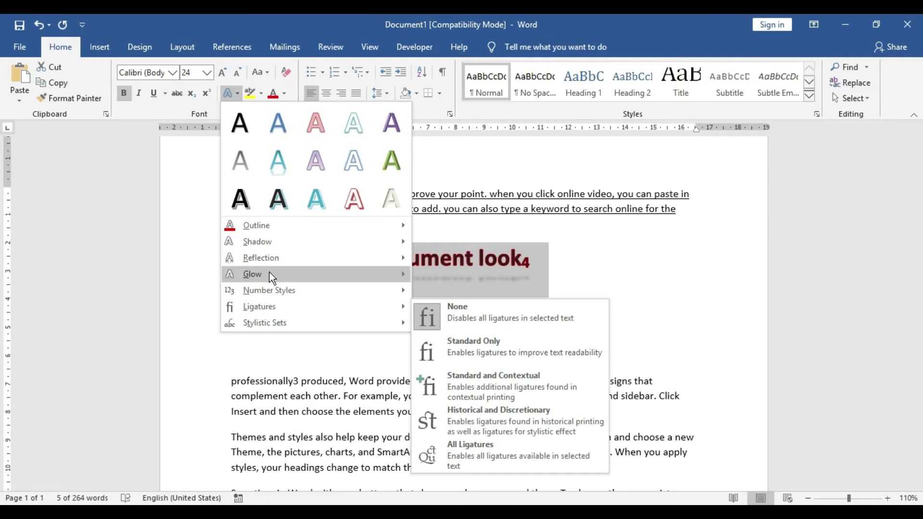
{"action": "mouse_move", "coordinate": [318, 241]}
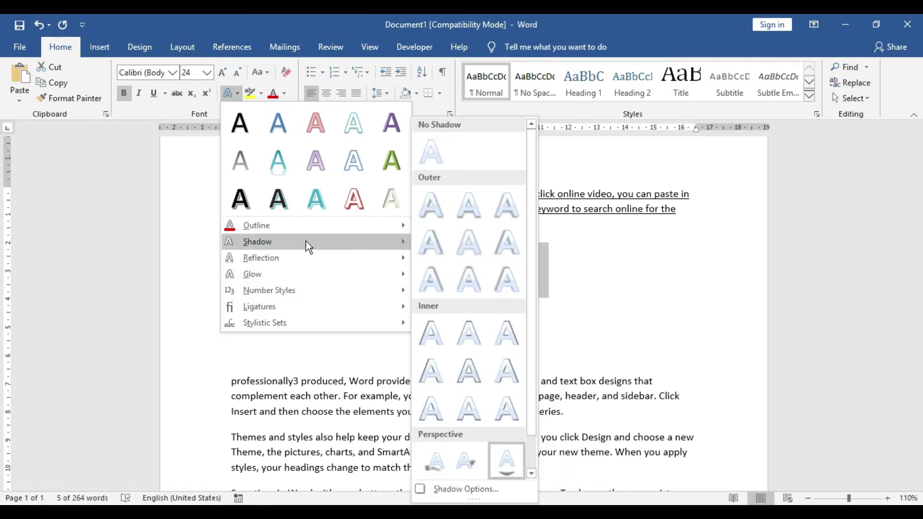
{"action": "left_click", "coordinate": [201, 273]}
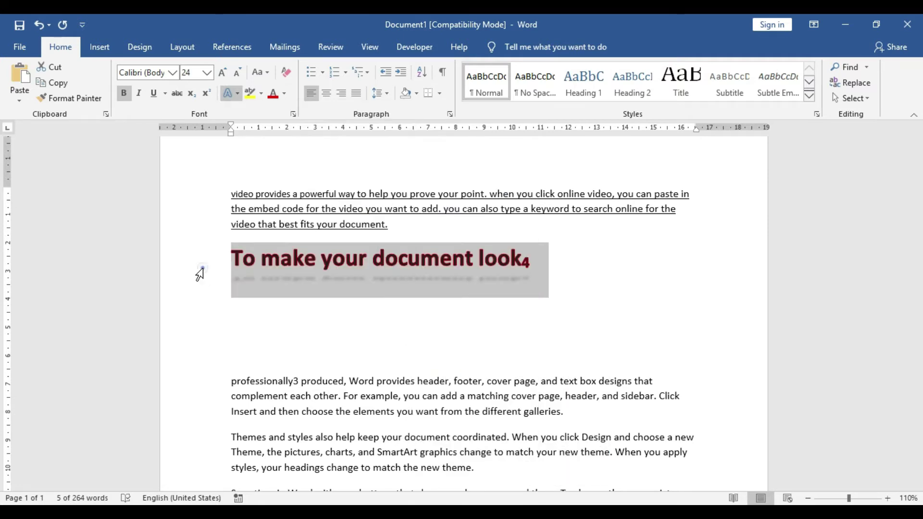
Step: Highlight the "To make your document look4" line in yellow and view the other highlight colors
{"action": "left_click", "coordinate": [349, 249]}
{"action": "left_click_drag", "start_coordinate": [226, 257], "coordinate": [533, 267]}
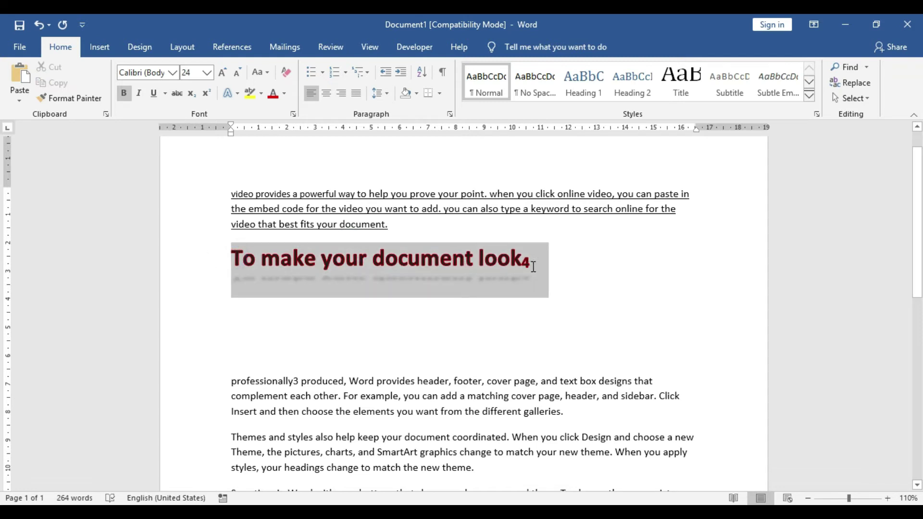
{"action": "left_click", "coordinate": [250, 93]}
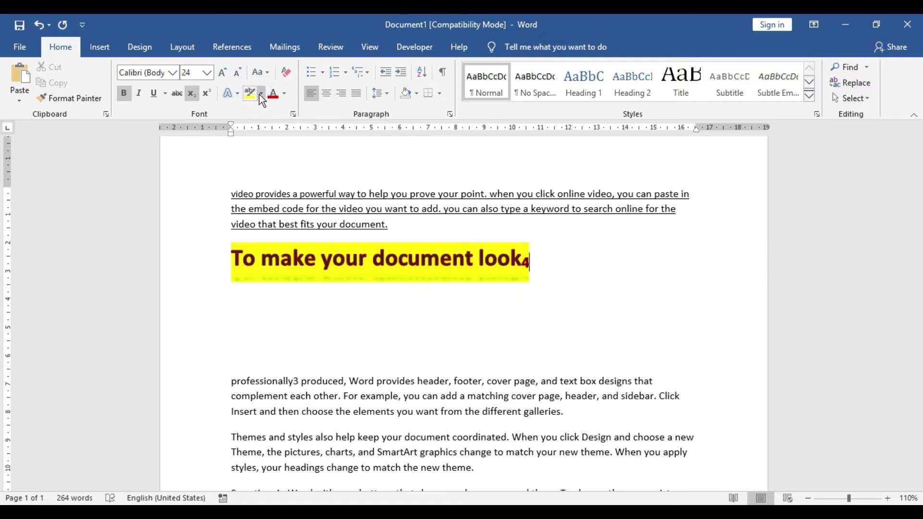
{"action": "left_click", "coordinate": [260, 93]}
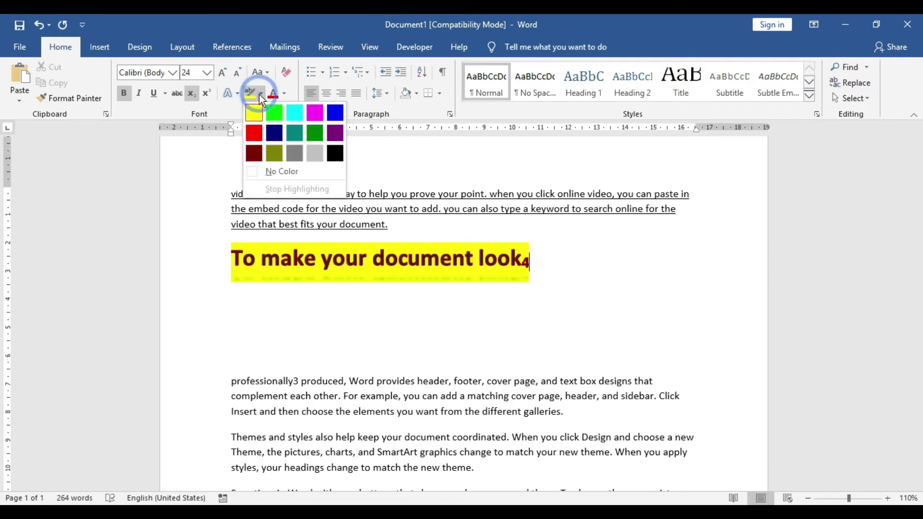
{"action": "left_click", "coordinate": [218, 157]}
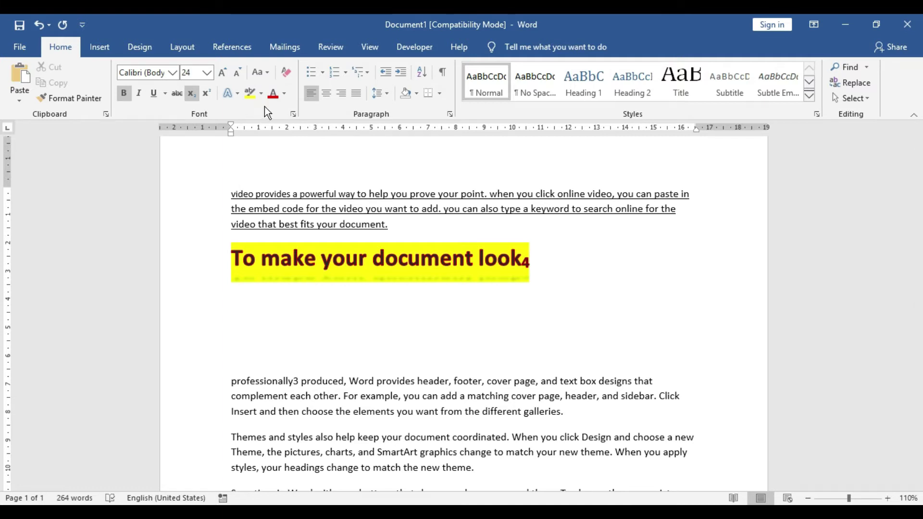
Step: Choose standard purple as the font color without selecting any text
{"action": "left_click", "coordinate": [236, 93]}
{"action": "left_click", "coordinate": [235, 93]}
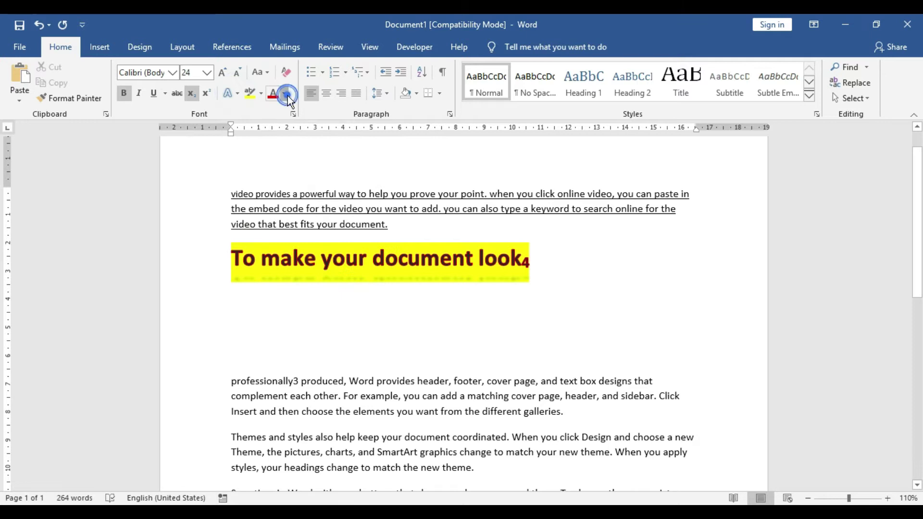
{"action": "left_click", "coordinate": [284, 93]}
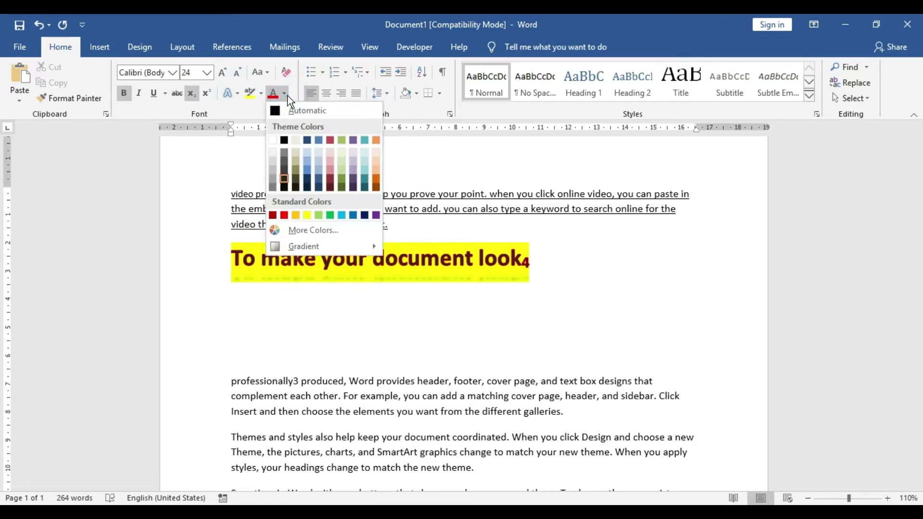
{"action": "left_click", "coordinate": [376, 215]}
{"action": "left_click", "coordinate": [319, 224]}
{"action": "left_click", "coordinate": [262, 257]}
{"action": "left_click", "coordinate": [261, 290]}
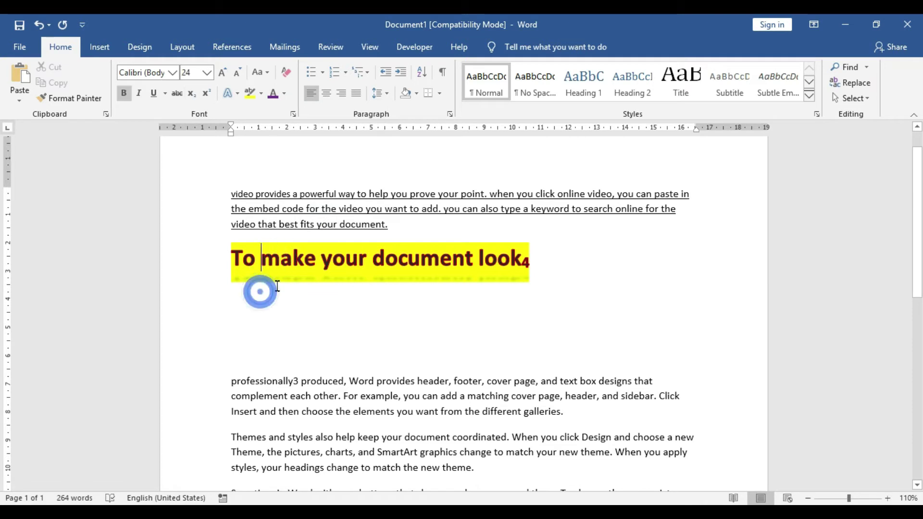
Step: Undo the yellow highlight, perspective shadow, red outline and last font size increases on the "To make your document look4" line
{"action": "key", "text": "ctrl+z"}
{"action": "key", "text": "ctrl+z"}
{"action": "key", "text": "ctrl+z"}
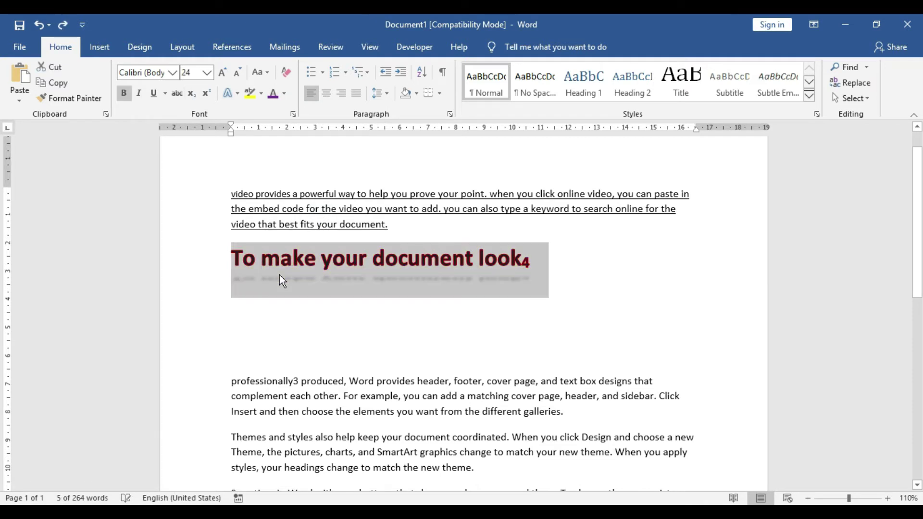
{"action": "key", "text": "ctrl+z"}
{"action": "key", "text": "ctrl+z"}
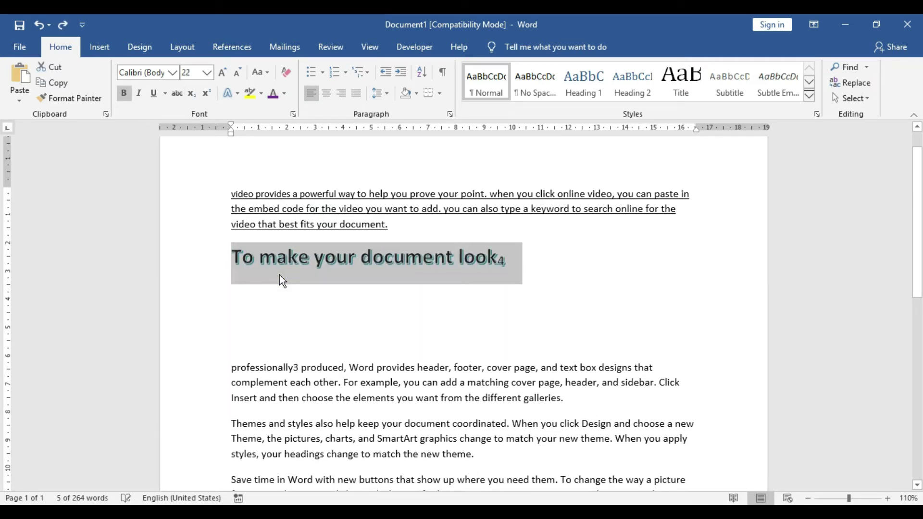
Step: Color "video provides a powerful way" at the start of the first paragraph purple
{"action": "left_click", "coordinate": [236, 186]}
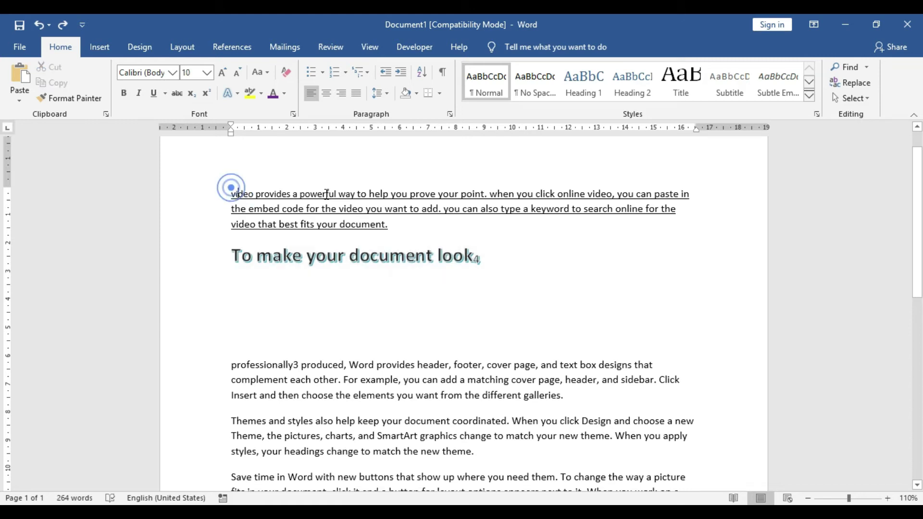
{"action": "left_click_drag", "start_coordinate": [234, 188], "coordinate": [356, 195]}
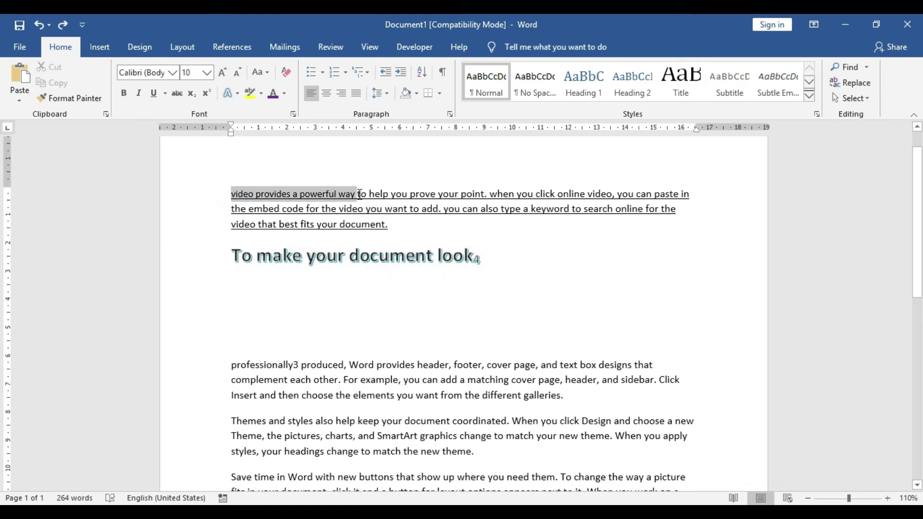
{"action": "left_click", "coordinate": [276, 94]}
{"action": "left_click", "coordinate": [351, 260]}
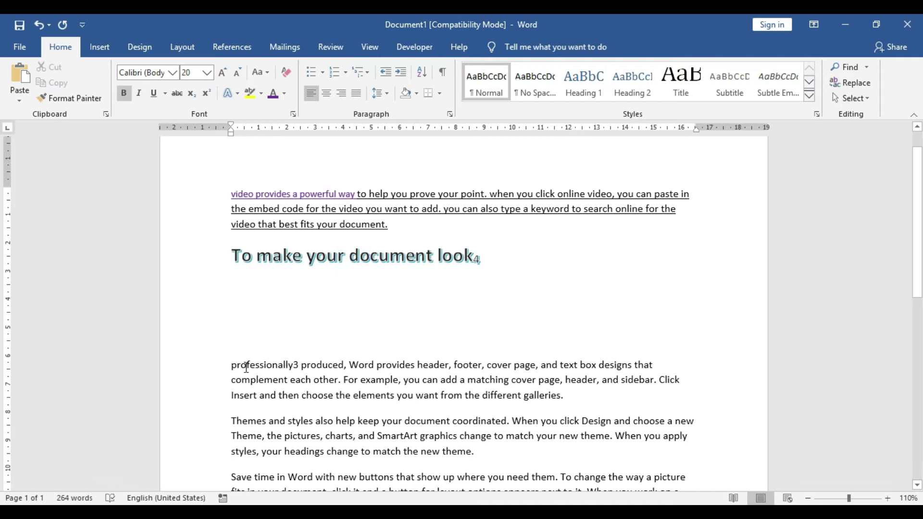
Step: Apply a gradient fill to the text from "professionally3 produced" through "choose the elements" and view the preset gradients
{"action": "left_click_drag", "start_coordinate": [245, 365], "coordinate": [396, 396]}
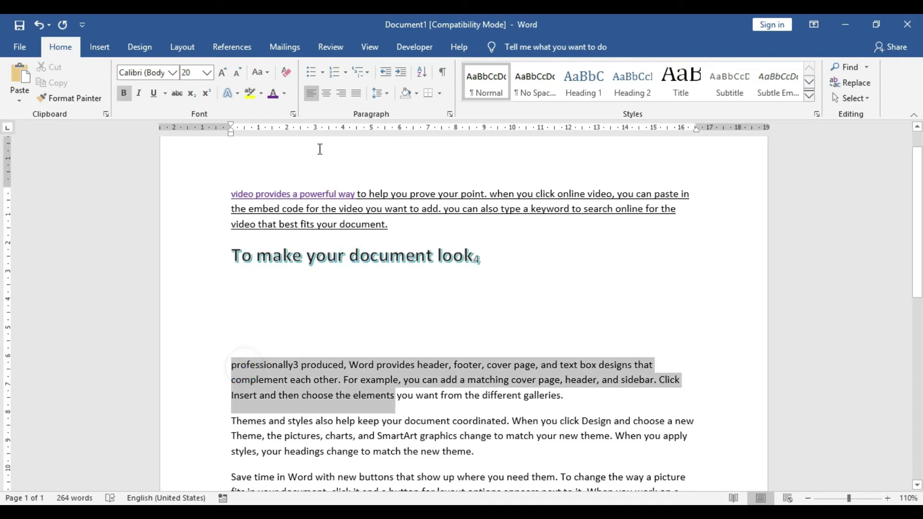
{"action": "left_click", "coordinate": [284, 94]}
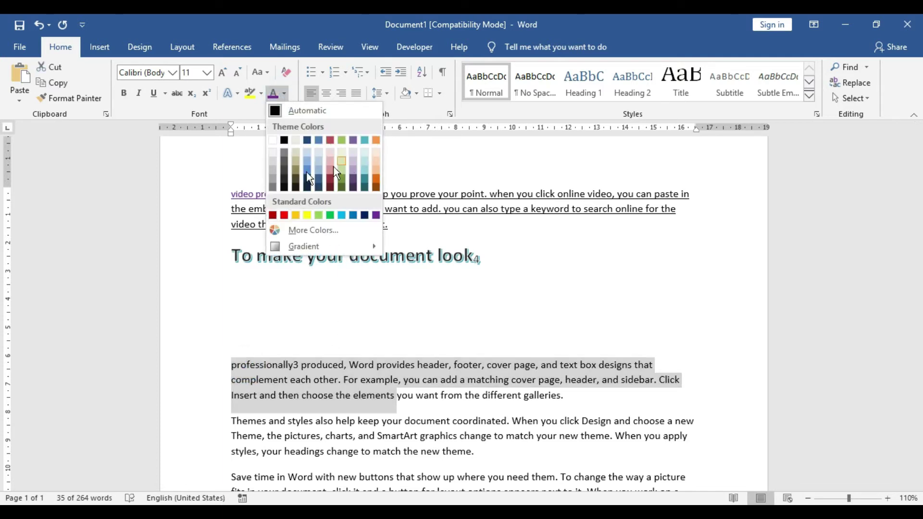
{"action": "mouse_move", "coordinate": [316, 243]}
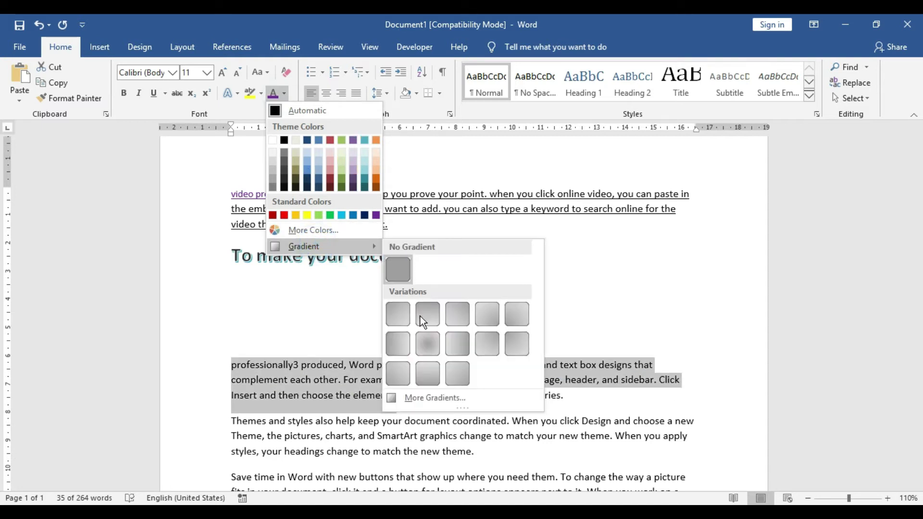
{"action": "left_click", "coordinate": [421, 398]}
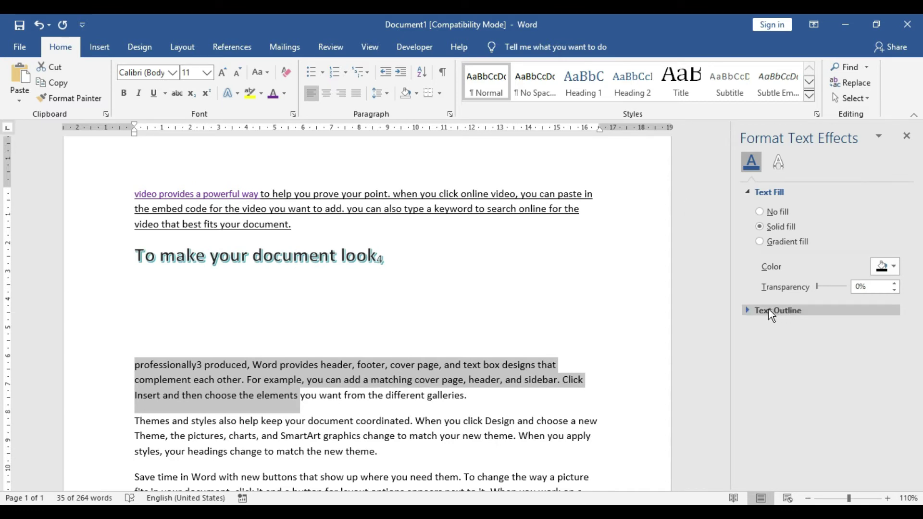
{"action": "left_click", "coordinate": [893, 266]}
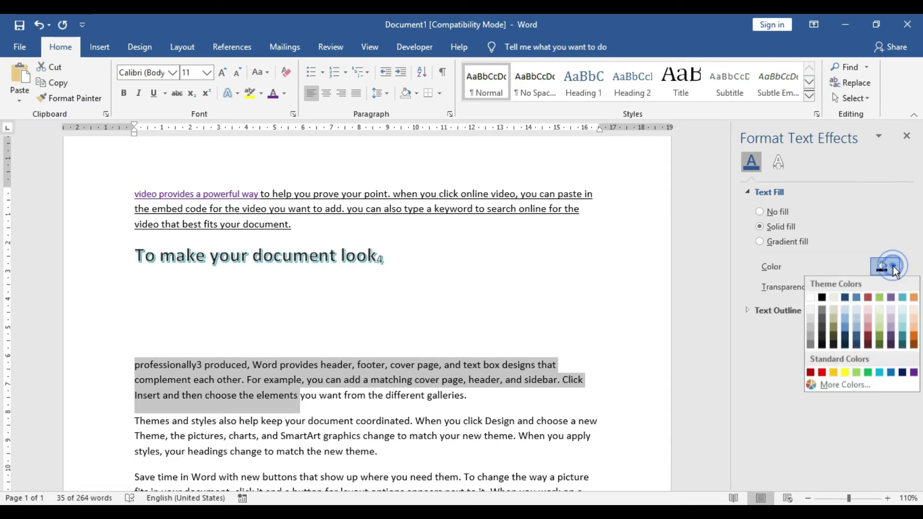
{"action": "left_click", "coordinate": [760, 241]}
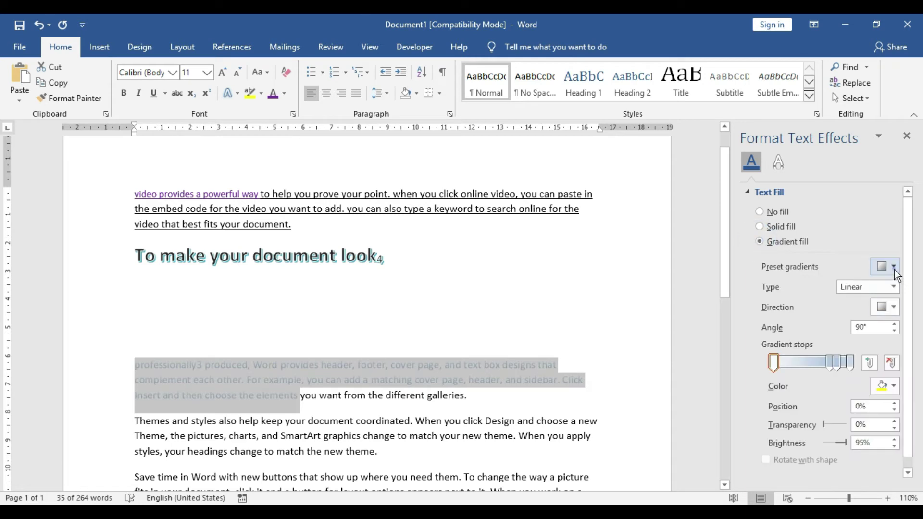
{"action": "left_click", "coordinate": [893, 267]}
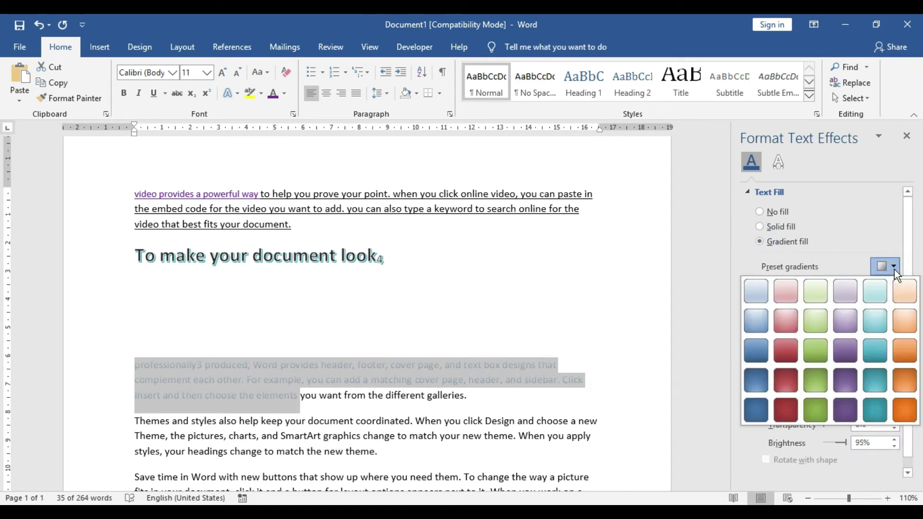
{"action": "left_click", "coordinate": [853, 232]}
Step: Move the second gradient stop of the selected text's fill to 46% and view the text effect categories
{"action": "scroll", "coordinate": [838, 378], "scroll_direction": "down", "scroll_amount": 1}
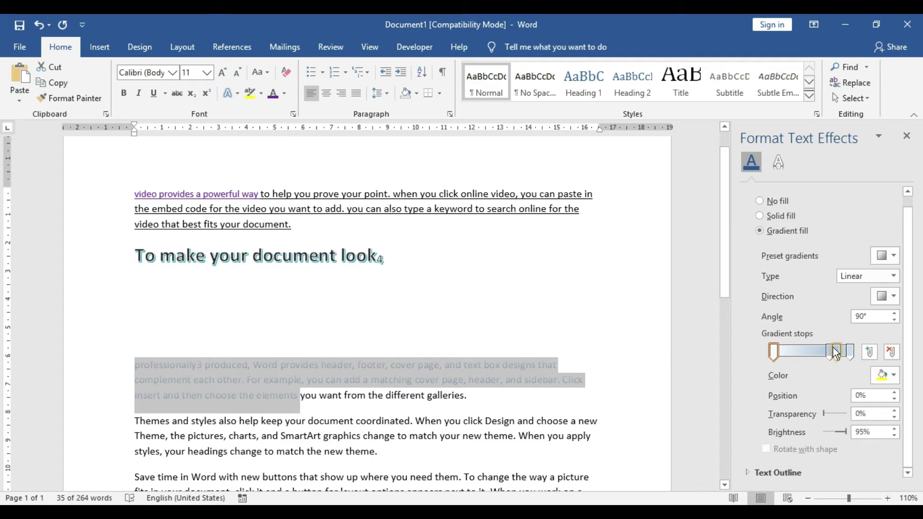
{"action": "left_click_drag", "start_coordinate": [832, 353], "coordinate": [808, 352]}
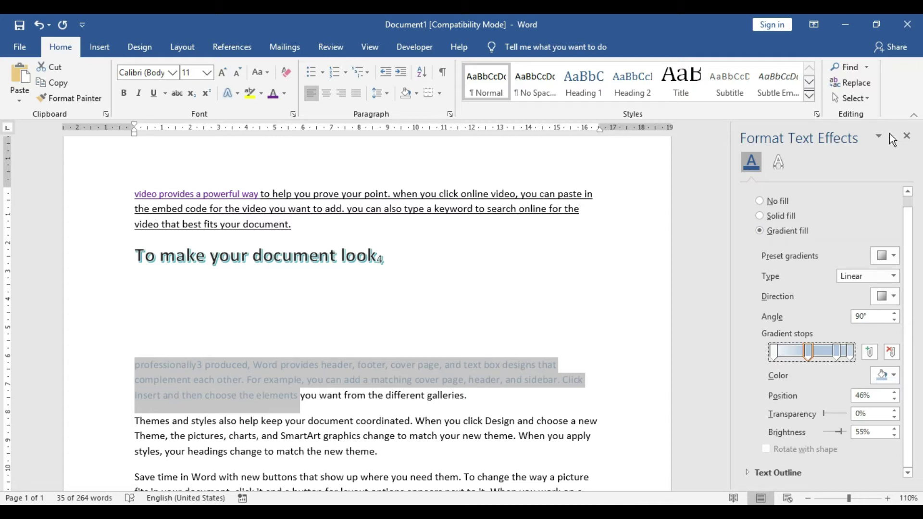
{"action": "left_click", "coordinate": [777, 164]}
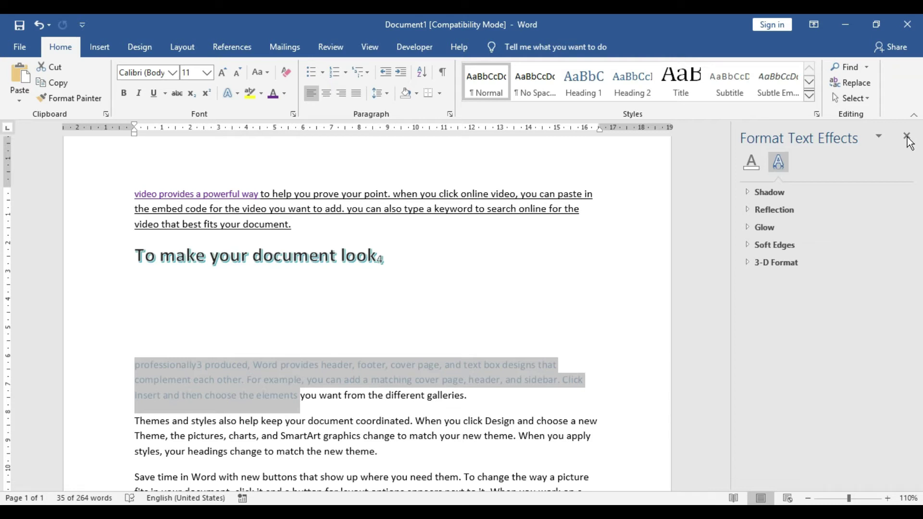
{"action": "left_click", "coordinate": [908, 138]}
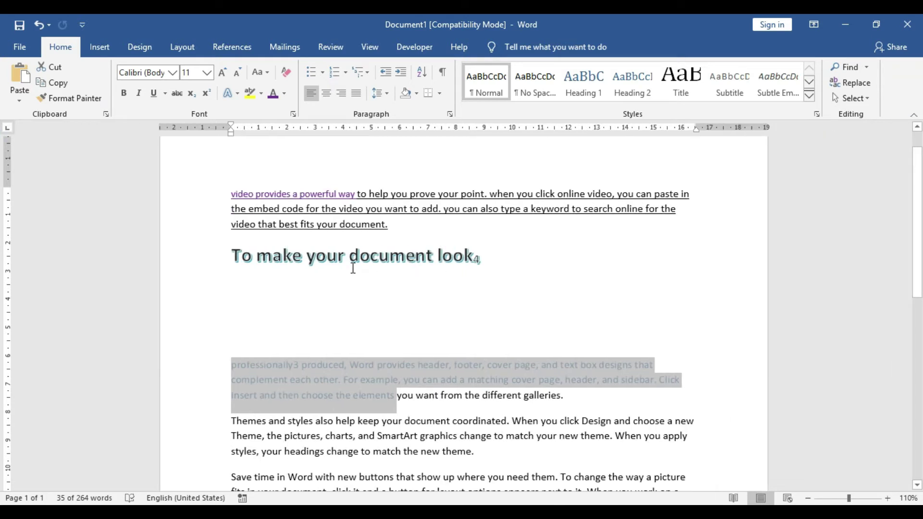
Step: Clear all formatting from the first paragraph, "video provides a powerful way"
{"action": "scroll", "coordinate": [286, 191], "scroll_direction": "up", "scroll_amount": 1}
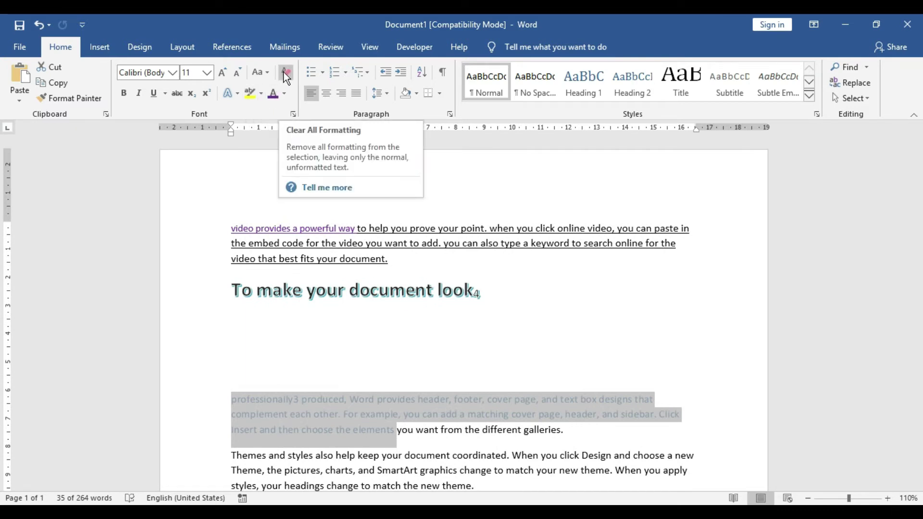
{"action": "left_click", "coordinate": [390, 261]}
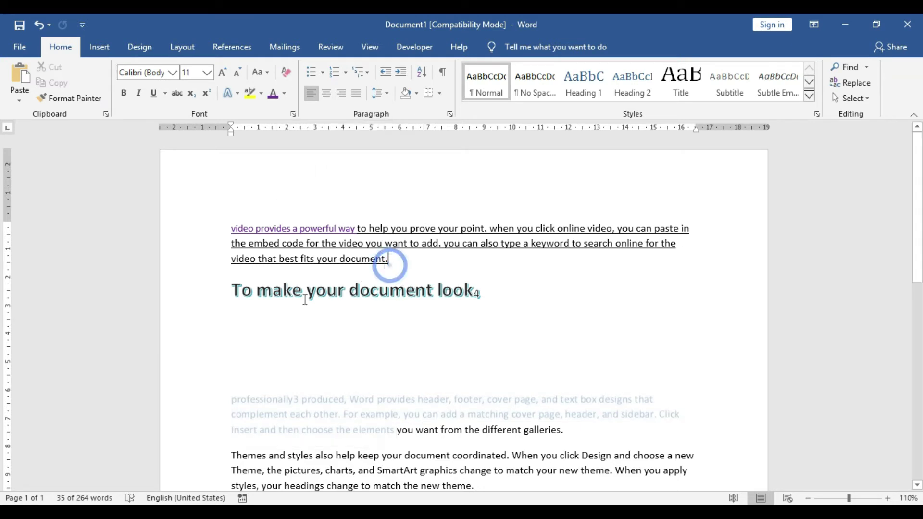
{"action": "triple_click", "coordinate": [391, 263]}
{"action": "left_click", "coordinate": [283, 71]}
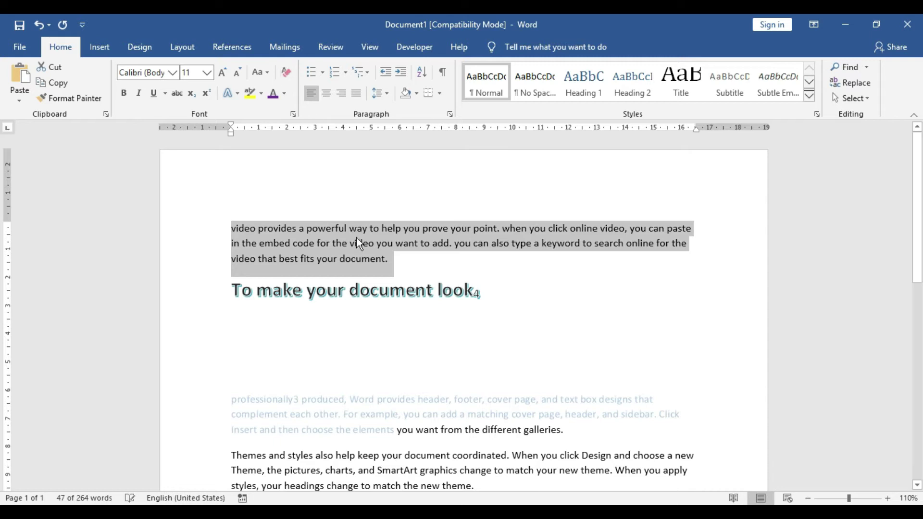
{"action": "left_click", "coordinate": [369, 262]}
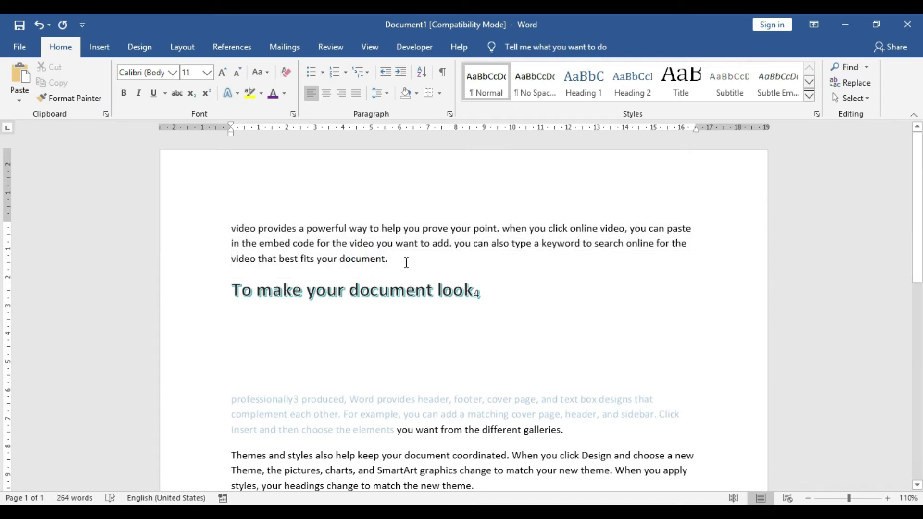
Step: Clear all formatting from the "To make your document look4" line and from the gradient-filled text beginning "professionally3 produced"
{"action": "left_click", "coordinate": [187, 292]}
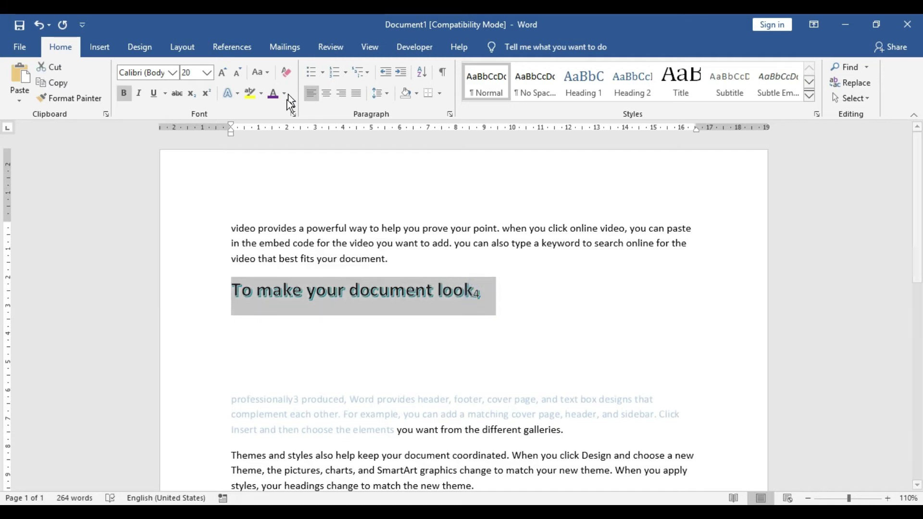
{"action": "left_click", "coordinate": [285, 73]}
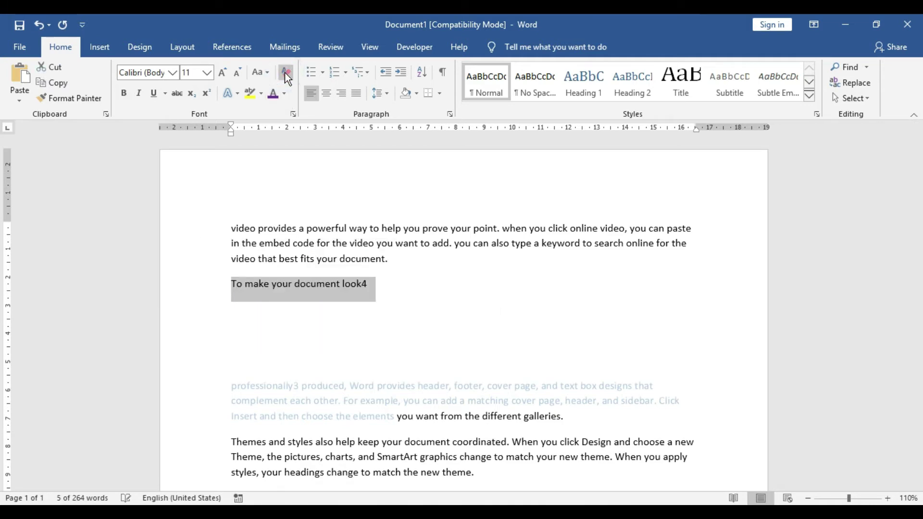
{"action": "left_click", "coordinate": [464, 382]}
{"action": "left_click_drag", "start_coordinate": [397, 422], "coordinate": [222, 375]}
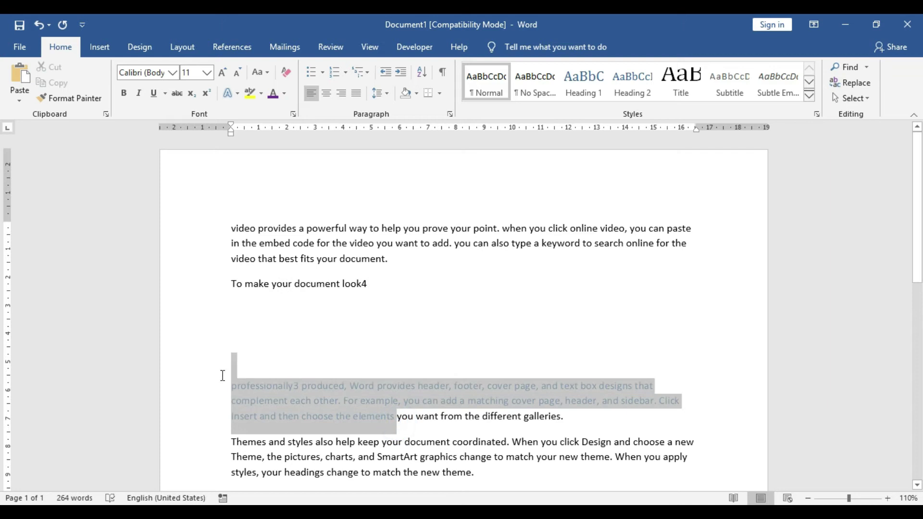
{"action": "left_click", "coordinate": [286, 73]}
{"action": "left_click", "coordinate": [264, 401]}
Step: Remove the blank lines before "professionally3" so its paragraph continues directly after "To make your document look4"
{"action": "left_click", "coordinate": [233, 386]}
{"action": "key", "text": "BackSpace"}
{"action": "key", "text": "BackSpace"}
{"action": "key", "text": "BackSpace"}
{"action": "key", "text": "BackSpace"}
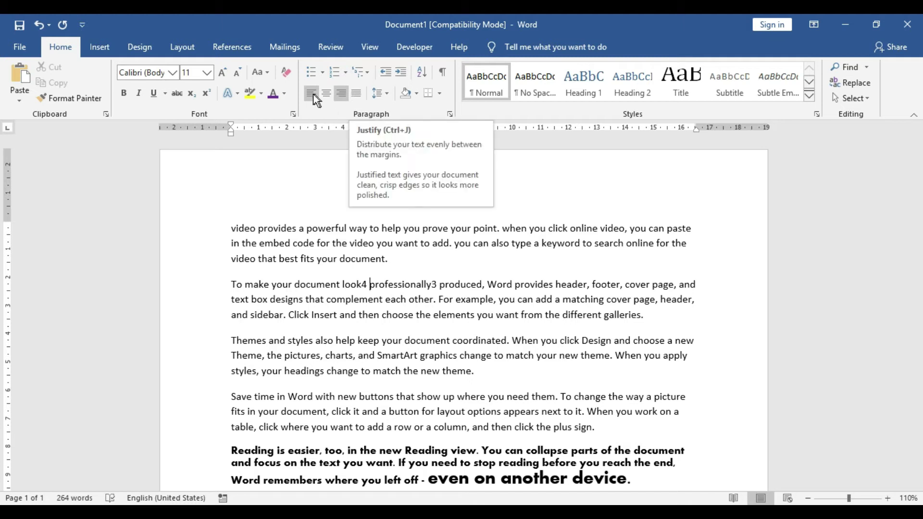
Step: Try center and right alignment on the first paragraph and leave it justified
{"action": "left_click_drag", "start_coordinate": [231, 228], "coordinate": [393, 260]}
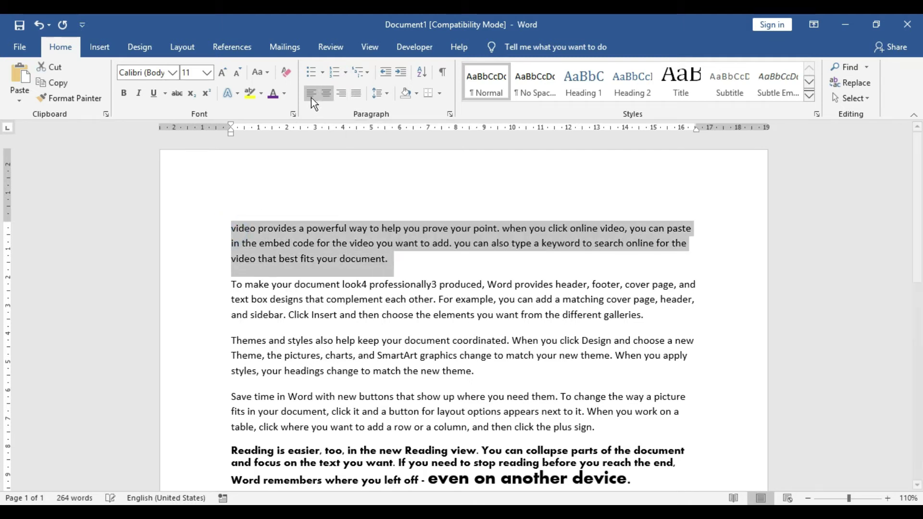
{"action": "left_click", "coordinate": [325, 94]}
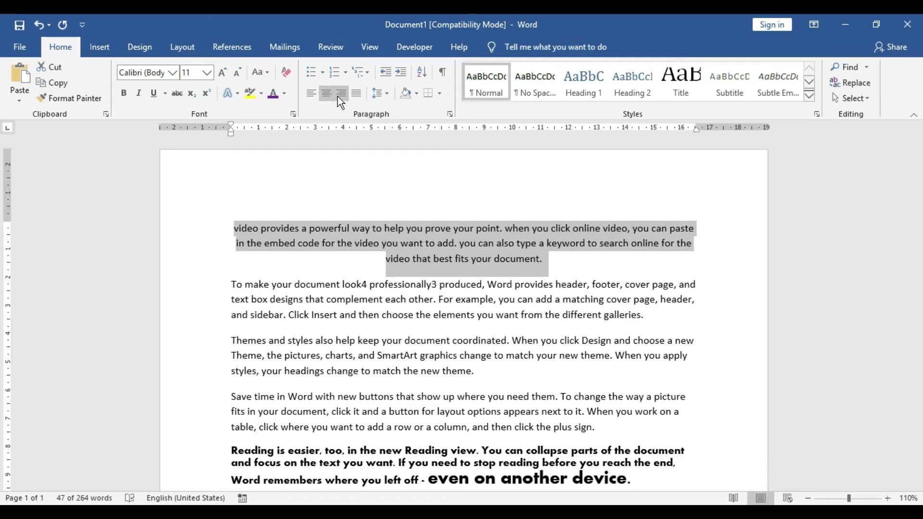
{"action": "left_click", "coordinate": [338, 96]}
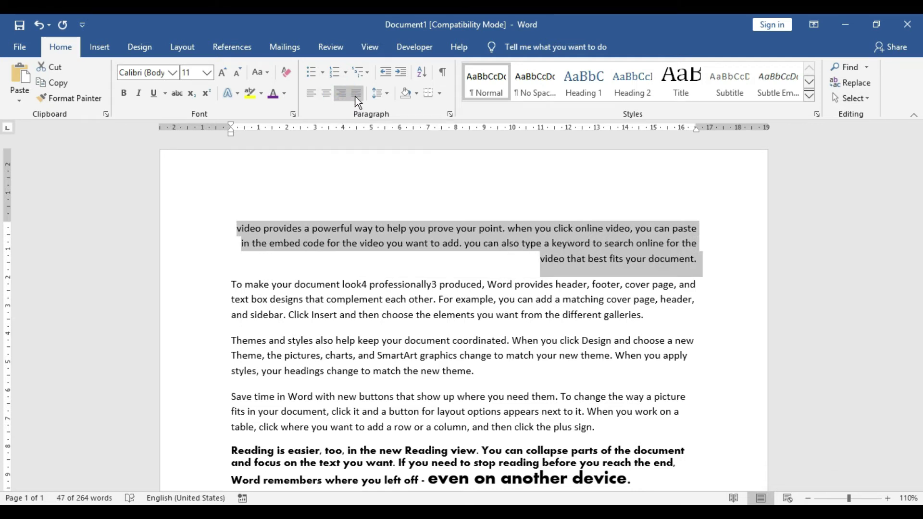
{"action": "left_click", "coordinate": [356, 93]}
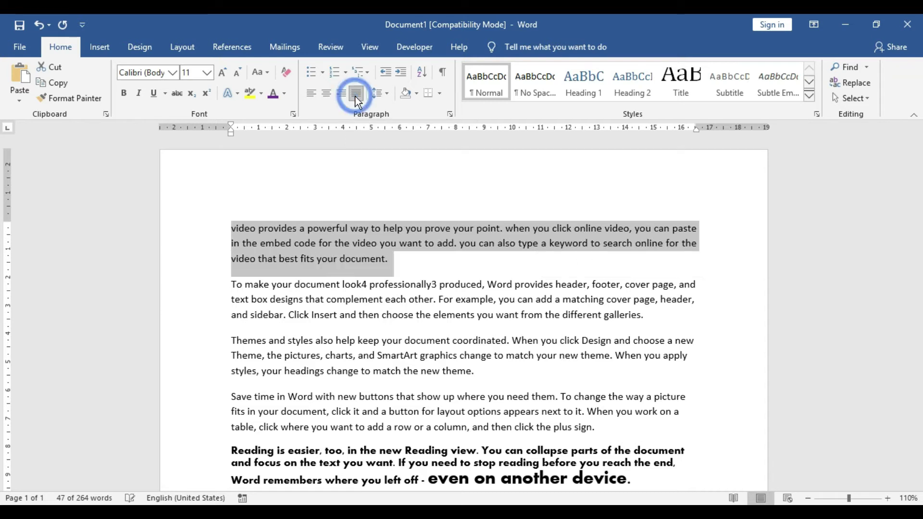
{"action": "left_click", "coordinate": [441, 340]}
{"action": "left_click", "coordinate": [580, 246]}
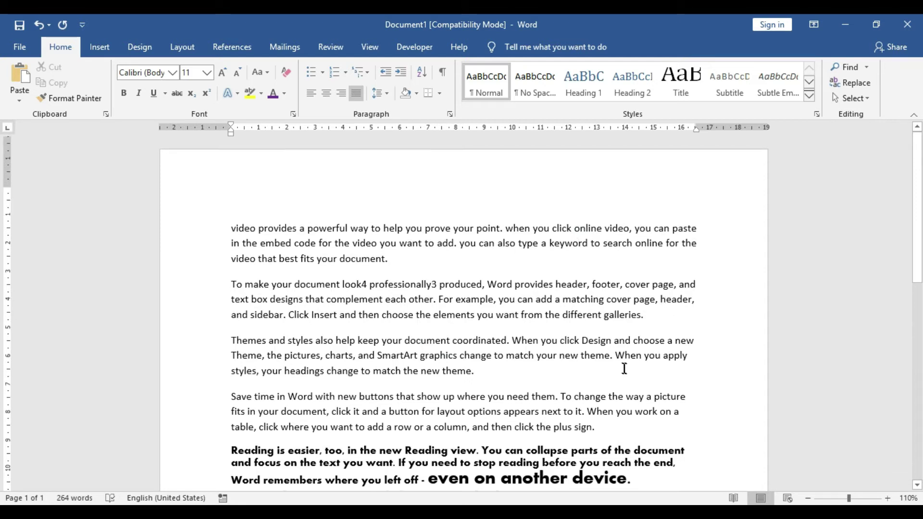
Step: Justify the paragraph beginning "Save time in Word with new buttons"
{"action": "scroll", "coordinate": [625, 369], "scroll_direction": "down", "scroll_amount": 3}
{"action": "left_click_drag", "start_coordinate": [599, 288], "coordinate": [231, 262]}
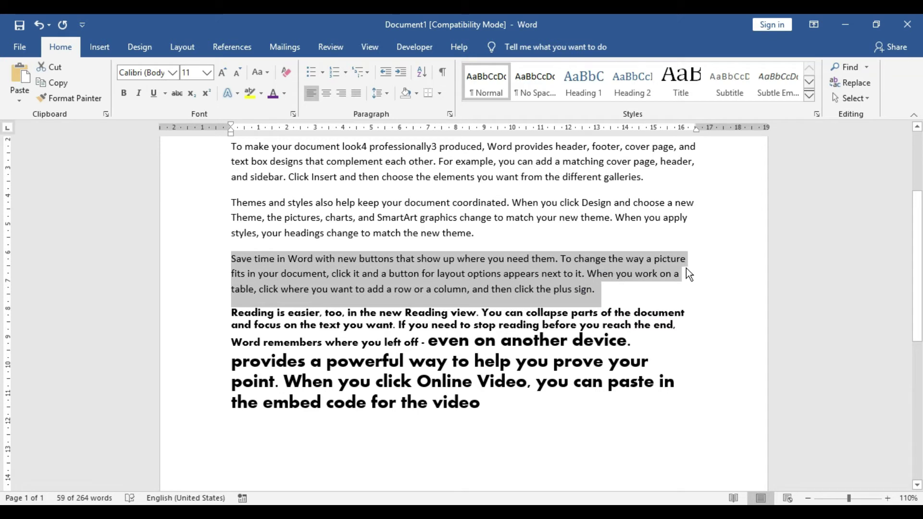
{"action": "left_click", "coordinate": [356, 94]}
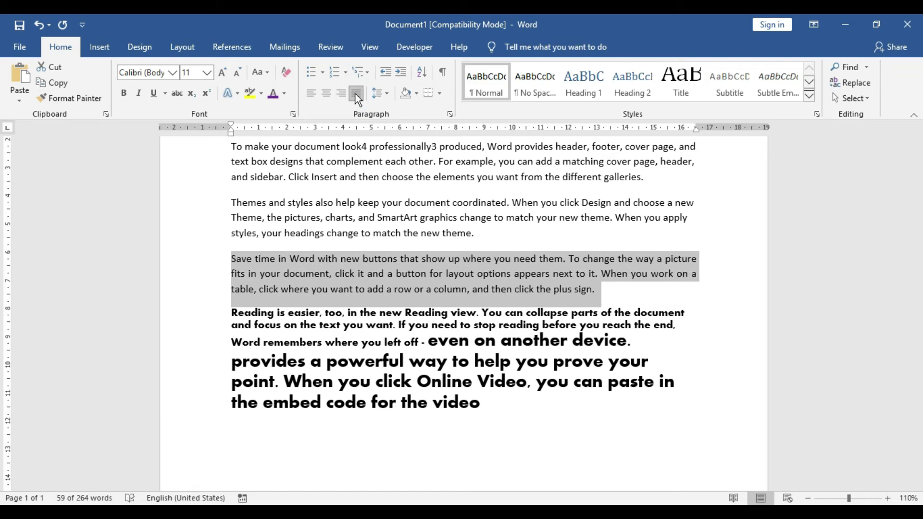
{"action": "scroll", "coordinate": [688, 153], "scroll_direction": "up", "scroll_amount": 2}
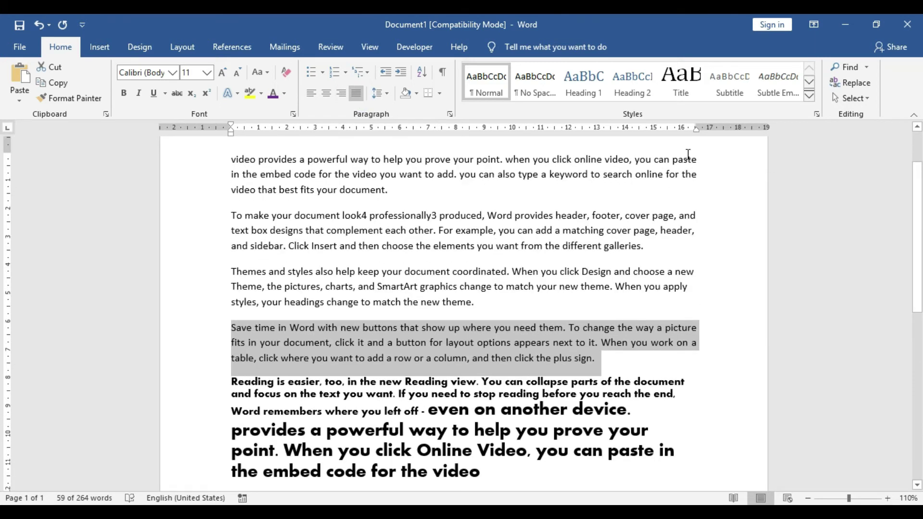
{"action": "left_click_drag", "start_coordinate": [674, 161], "coordinate": [674, 413]}
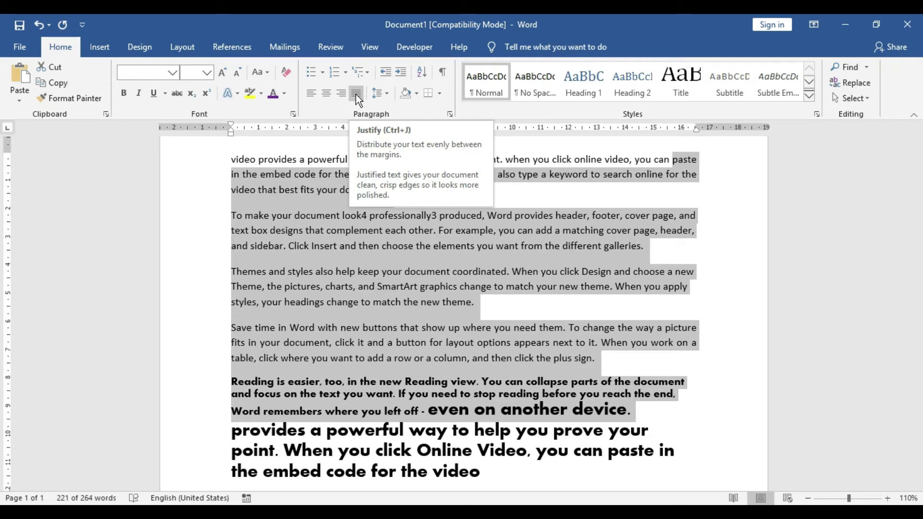
{"action": "left_click", "coordinate": [368, 288]}
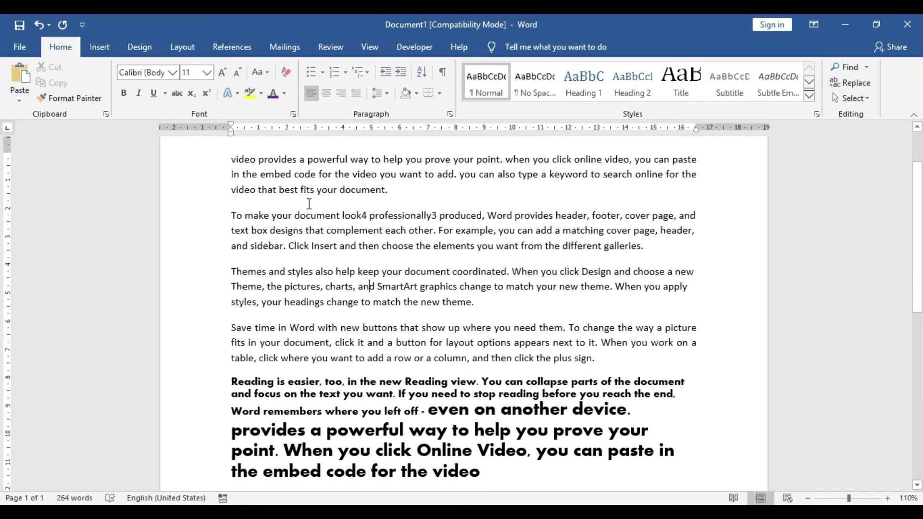
Step: Format the first two paragraphs as a bulleted list with hollow circle bullets
{"action": "scroll", "coordinate": [288, 212], "scroll_direction": "up", "scroll_amount": 2}
{"action": "left_click_drag", "start_coordinate": [232, 227], "coordinate": [414, 316]}
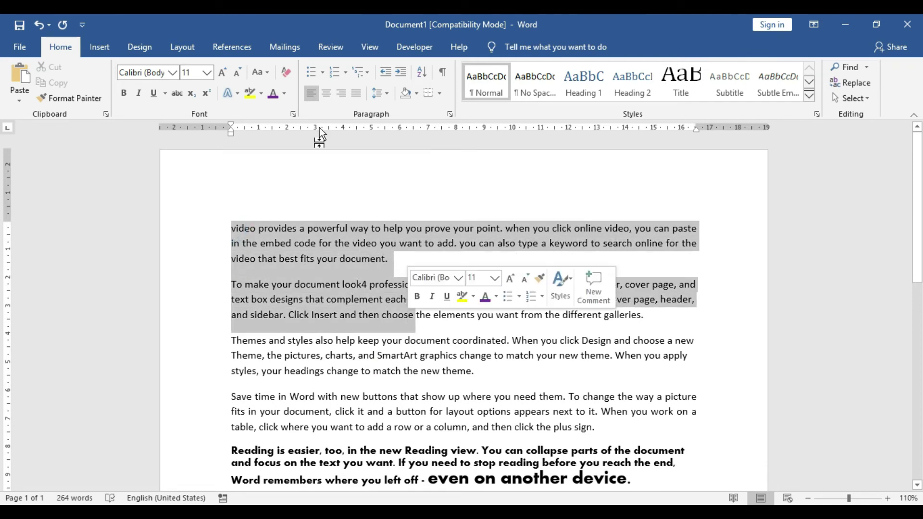
{"action": "left_click", "coordinate": [321, 74]}
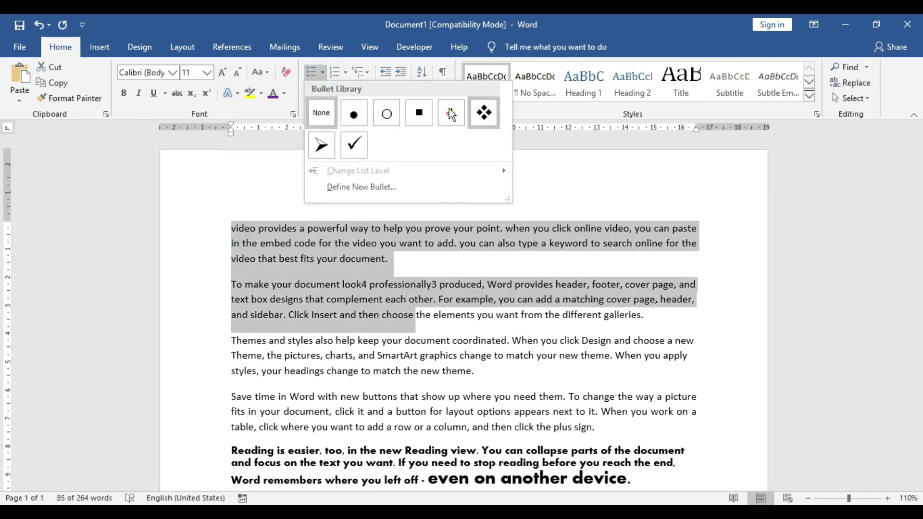
{"action": "left_click", "coordinate": [239, 228]}
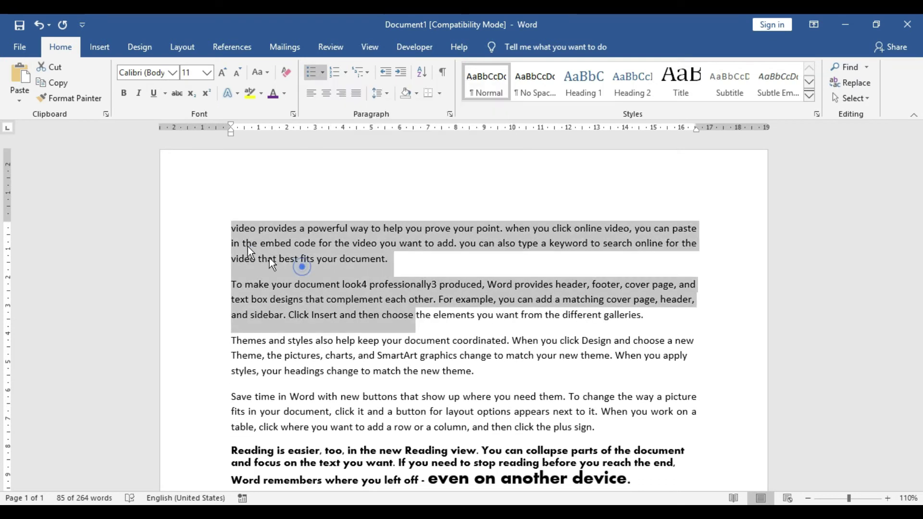
{"action": "left_click_drag", "start_coordinate": [238, 227], "coordinate": [543, 313]}
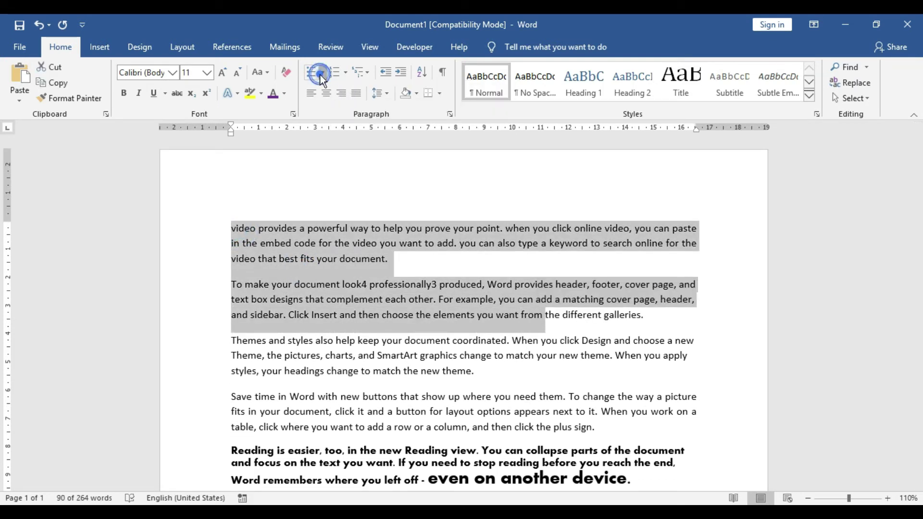
{"action": "left_click", "coordinate": [322, 73]}
{"action": "left_click", "coordinate": [386, 113]}
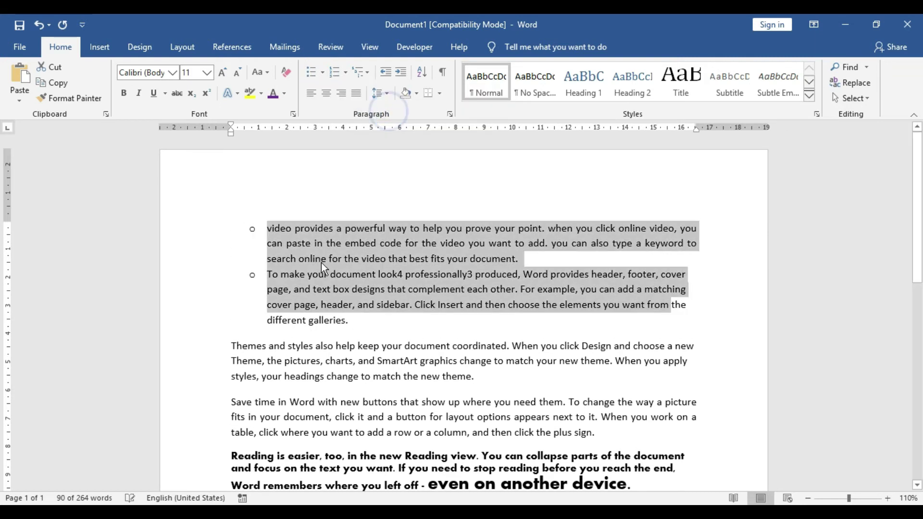
{"action": "left_click", "coordinate": [317, 260]}
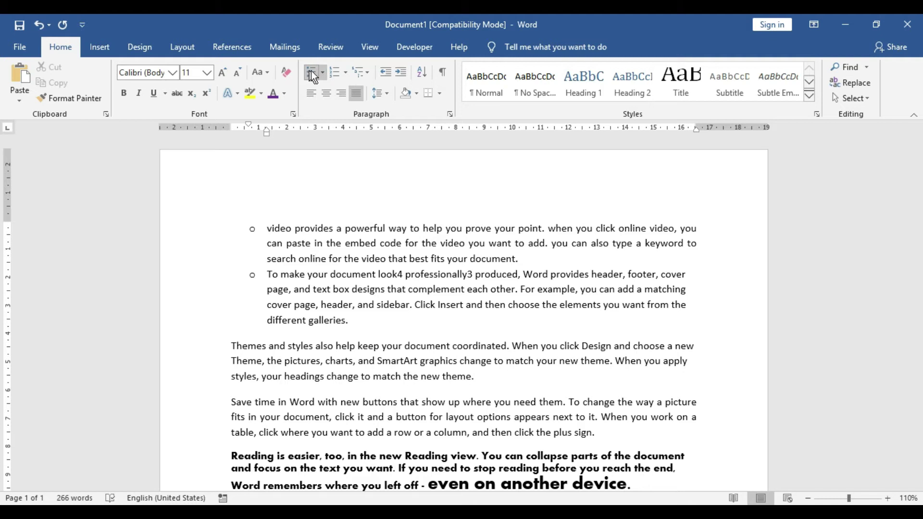
Step: Convert the first two bulleted paragraphs to a 1., 2., 3. numbered list and view the numbering and multilevel list options
{"action": "left_click", "coordinate": [345, 72]}
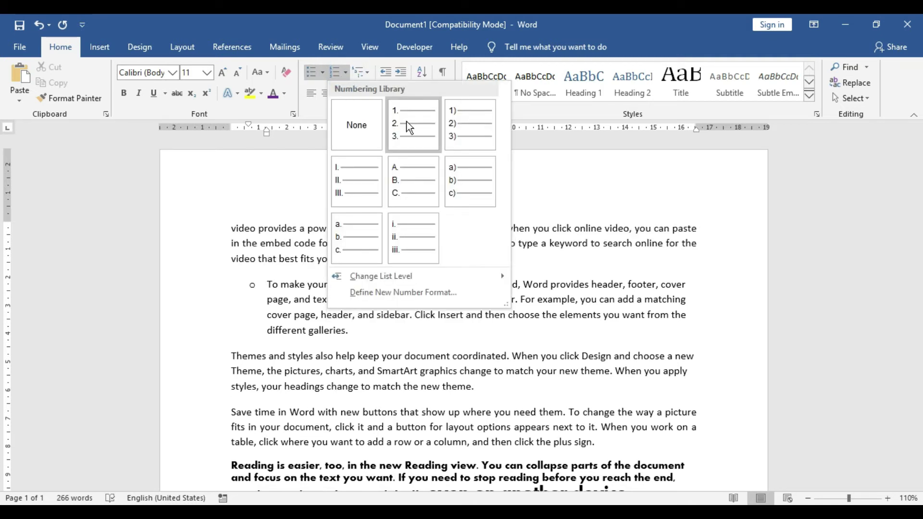
{"action": "left_click", "coordinate": [406, 126]}
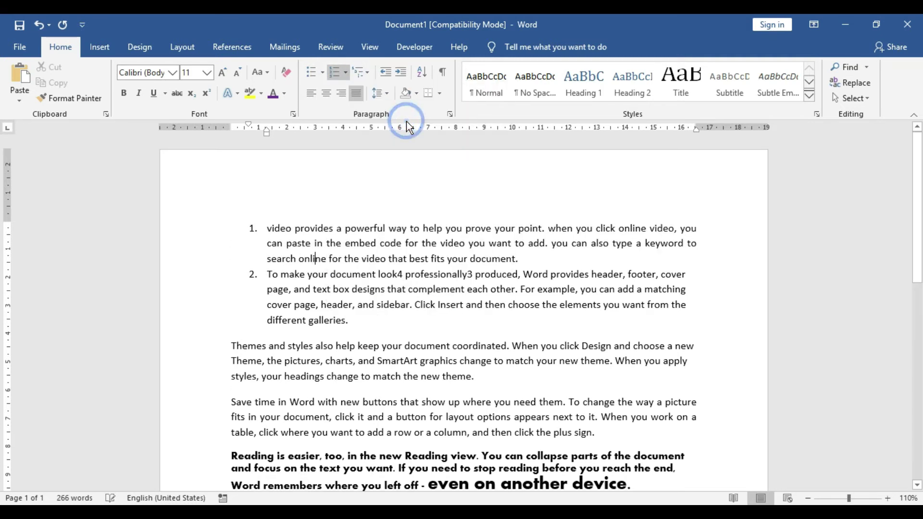
{"action": "left_click", "coordinate": [345, 73]}
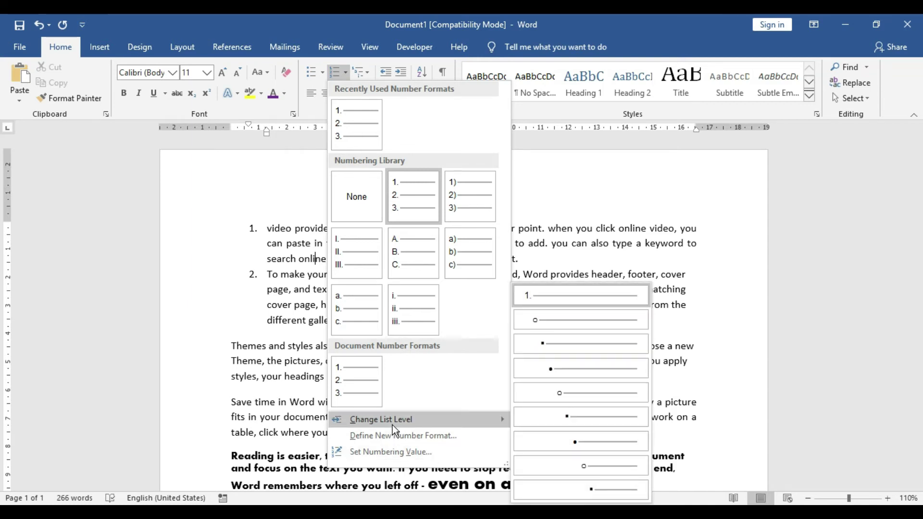
{"action": "left_click", "coordinate": [310, 170]}
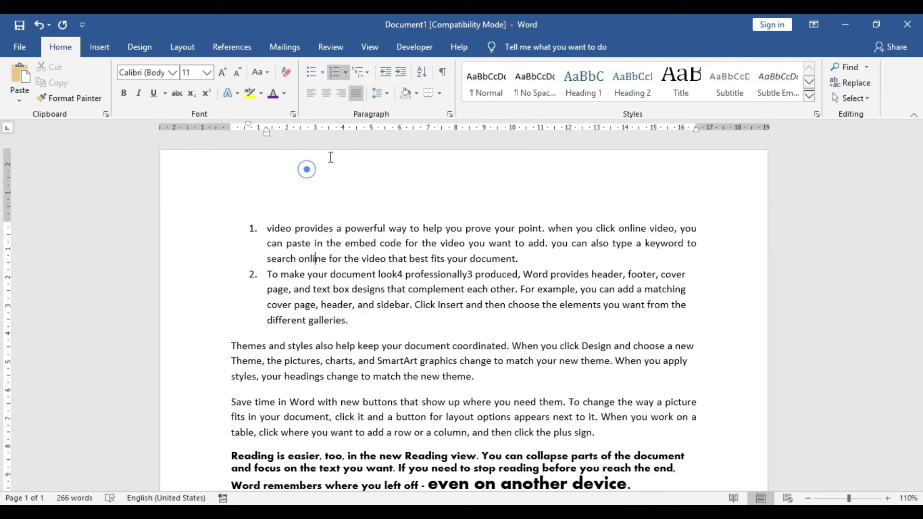
{"action": "left_click", "coordinate": [367, 74]}
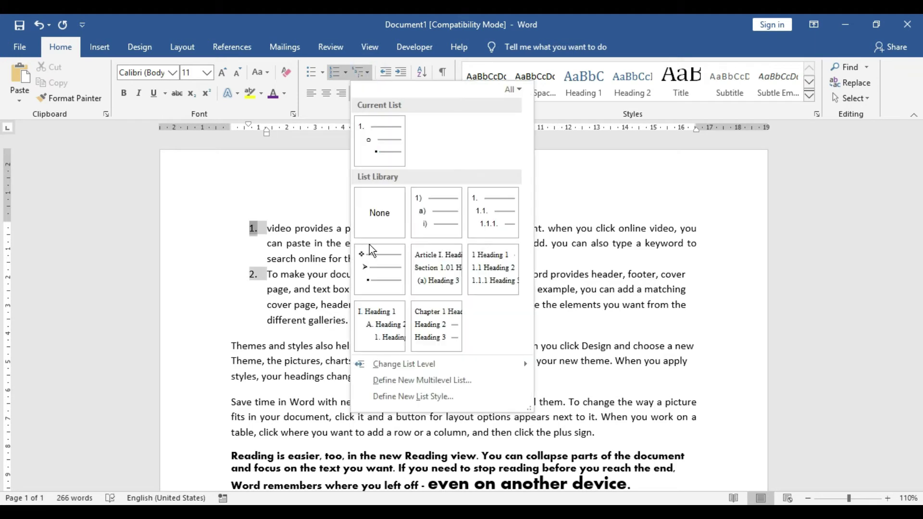
{"action": "left_click", "coordinate": [330, 197]}
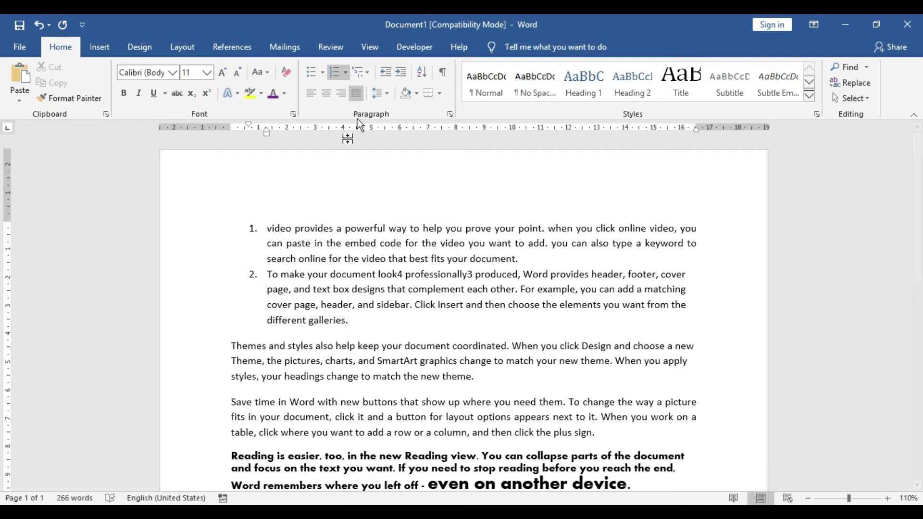
Step: Define the smiley face symbol as a new bullet and apply it to the first two paragraphs
{"action": "left_click", "coordinate": [321, 72]}
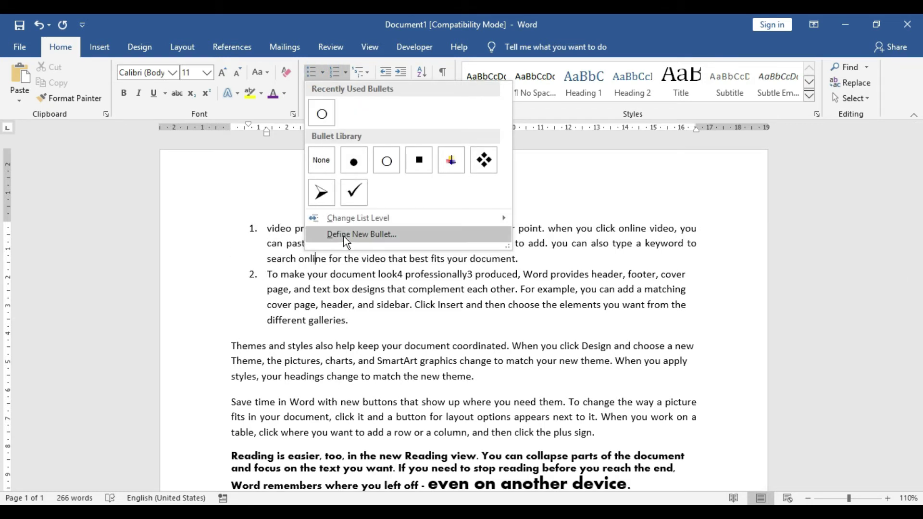
{"action": "left_click", "coordinate": [370, 235]}
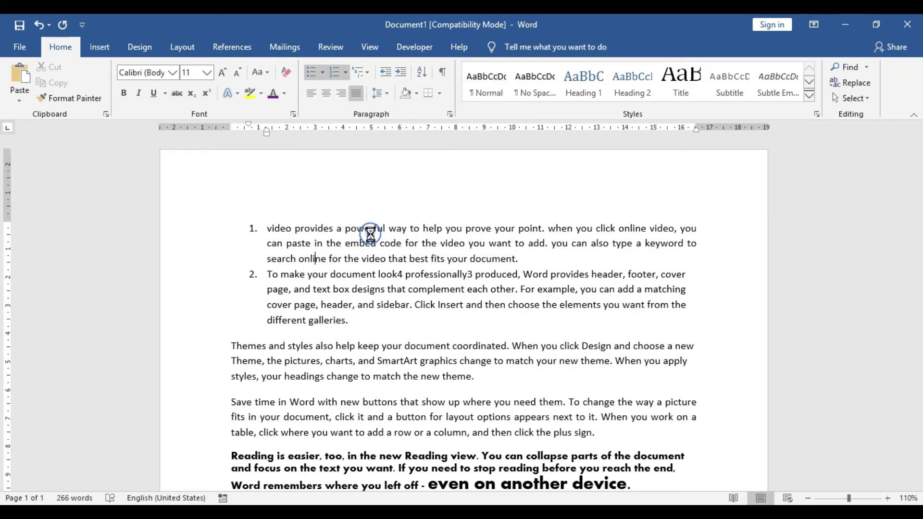
{"action": "left_click_drag", "start_coordinate": [439, 137], "coordinate": [381, 127]}
{"action": "left_click", "coordinate": [363, 164]}
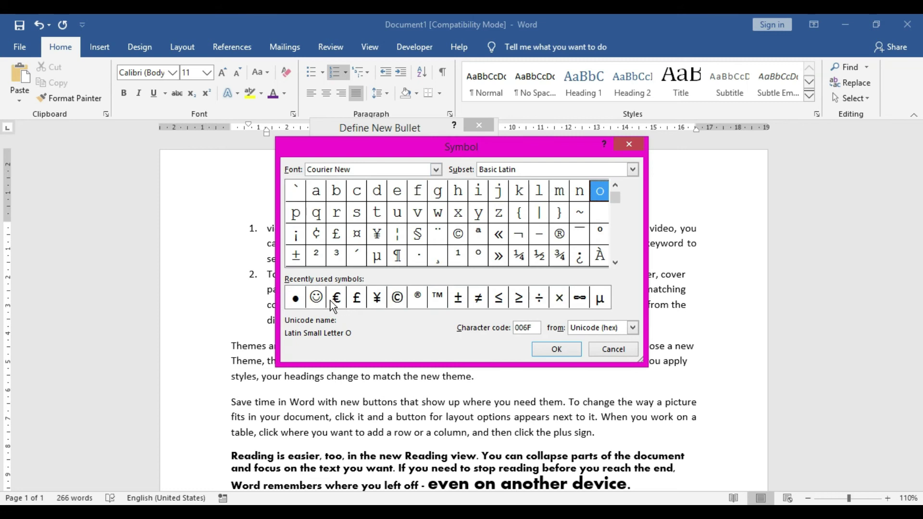
{"action": "left_click", "coordinate": [316, 297]}
{"action": "left_click", "coordinate": [556, 350]}
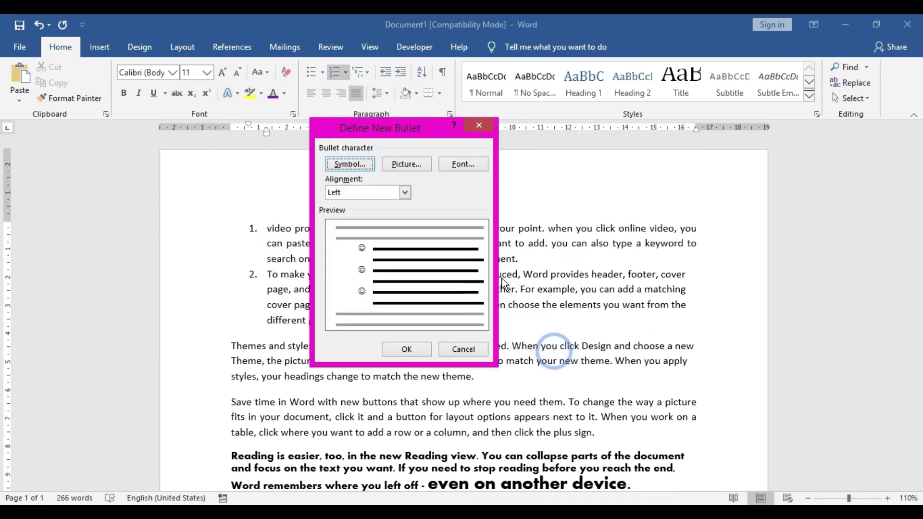
{"action": "left_click", "coordinate": [411, 350]}
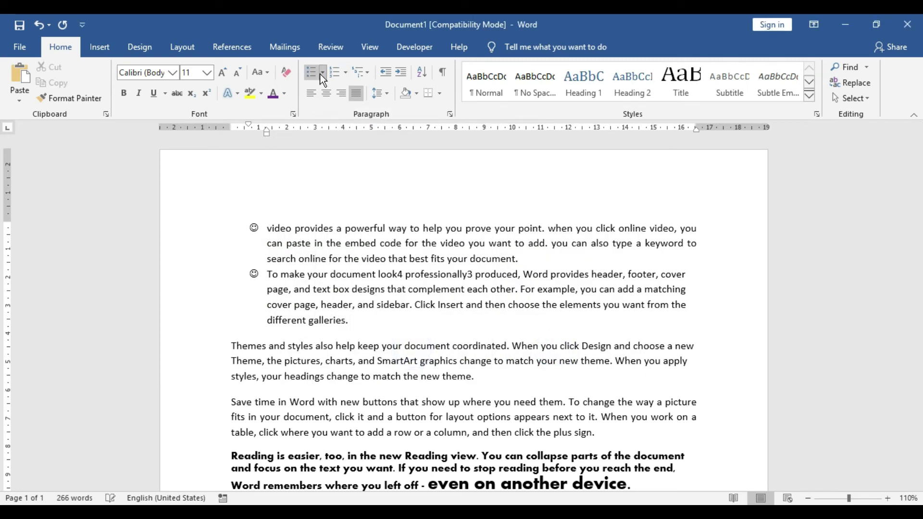
{"action": "left_click", "coordinate": [321, 72]}
{"action": "left_click", "coordinate": [322, 114]}
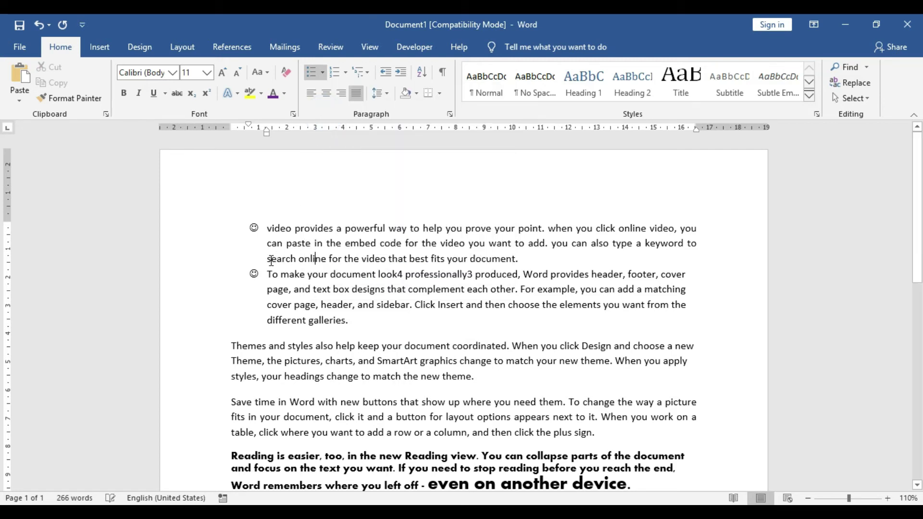
Step: Review the bullet list levels and the Symbol, Picture and Font options for defining a new bullet, leaving them unchanged
{"action": "left_click", "coordinate": [324, 71]}
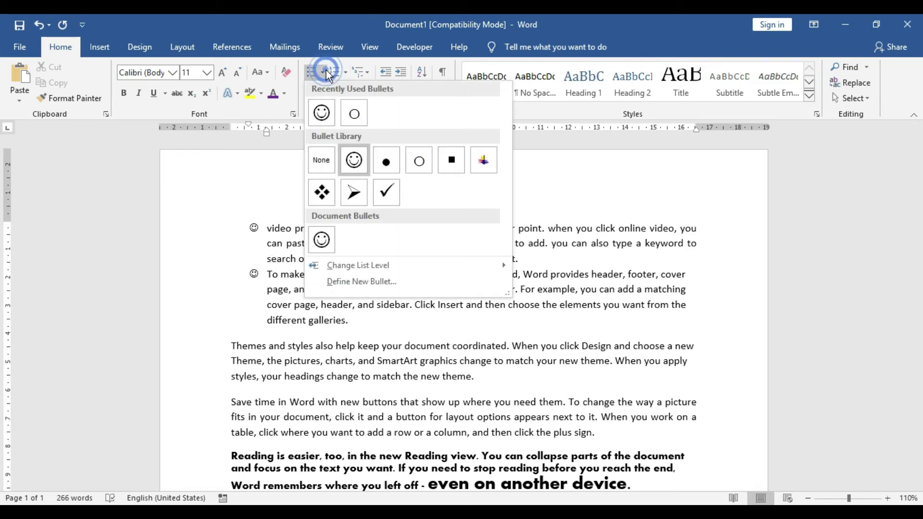
{"action": "mouse_move", "coordinate": [337, 271]}
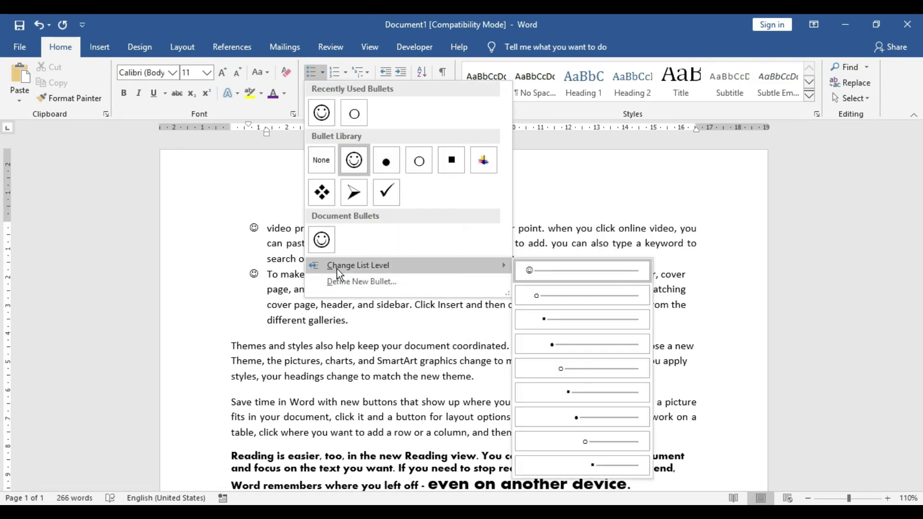
{"action": "left_click", "coordinate": [369, 283]}
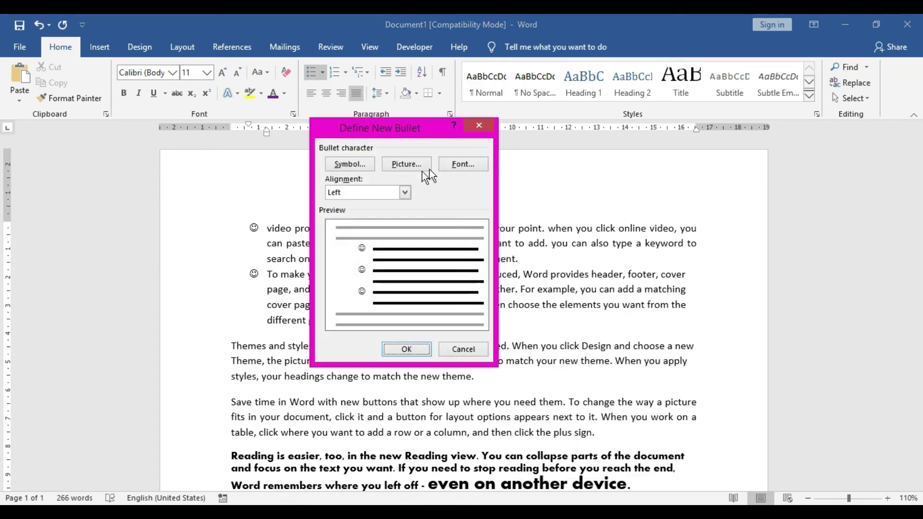
{"action": "left_click", "coordinate": [360, 166]}
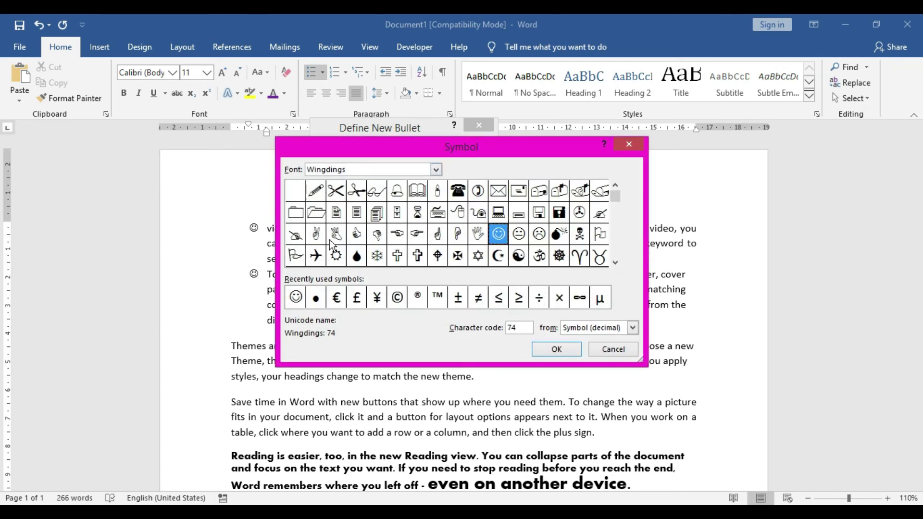
{"action": "left_click", "coordinate": [627, 145]}
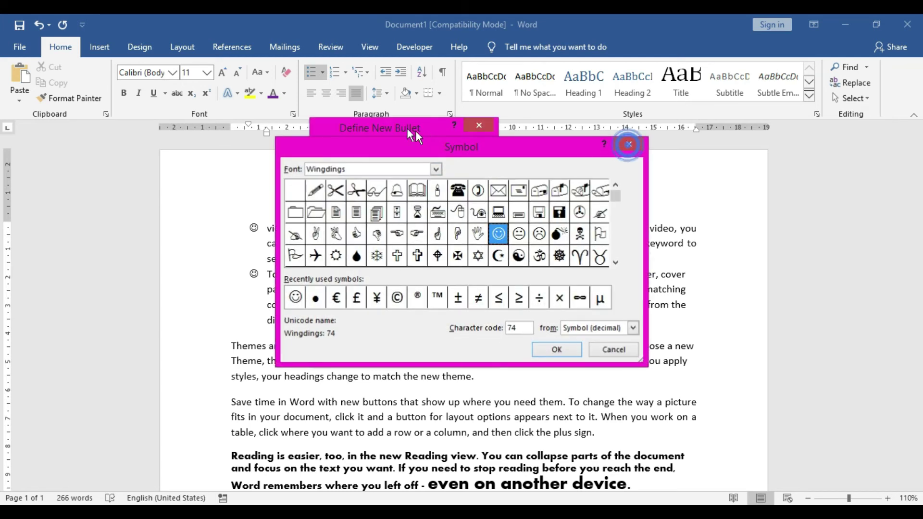
{"action": "left_click", "coordinate": [406, 164]}
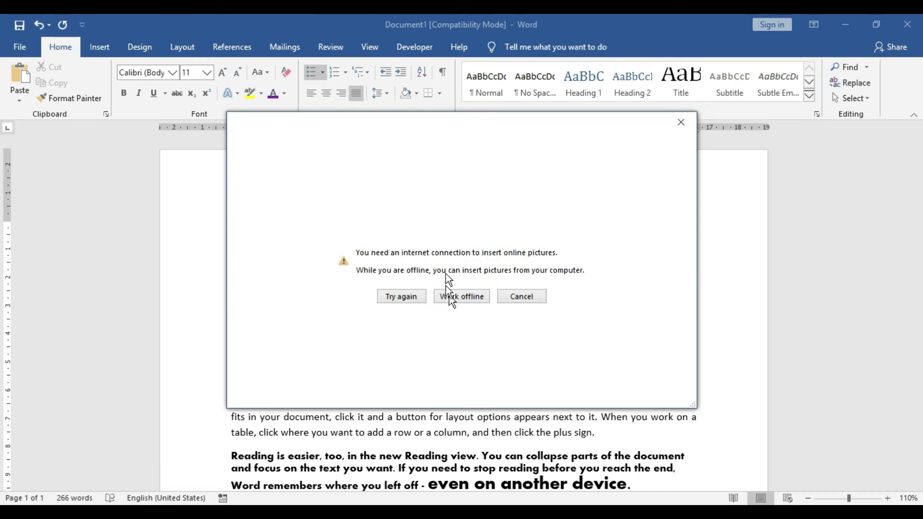
{"action": "left_click", "coordinate": [680, 124]}
{"action": "left_click", "coordinate": [469, 164]}
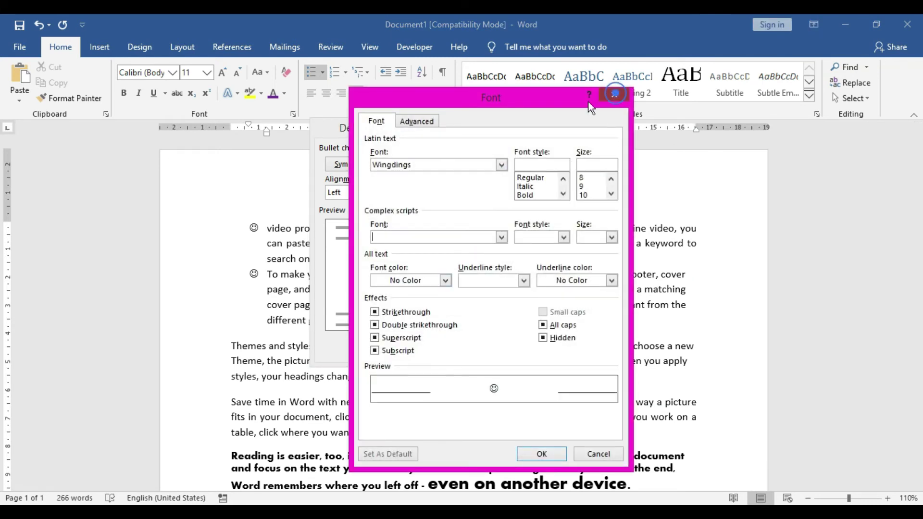
{"action": "left_click", "coordinate": [615, 94]}
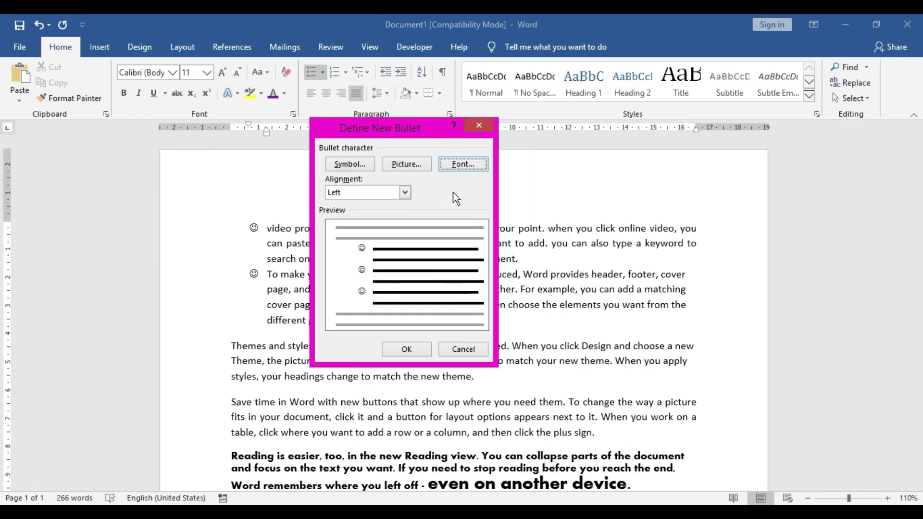
{"action": "left_click", "coordinate": [463, 348]}
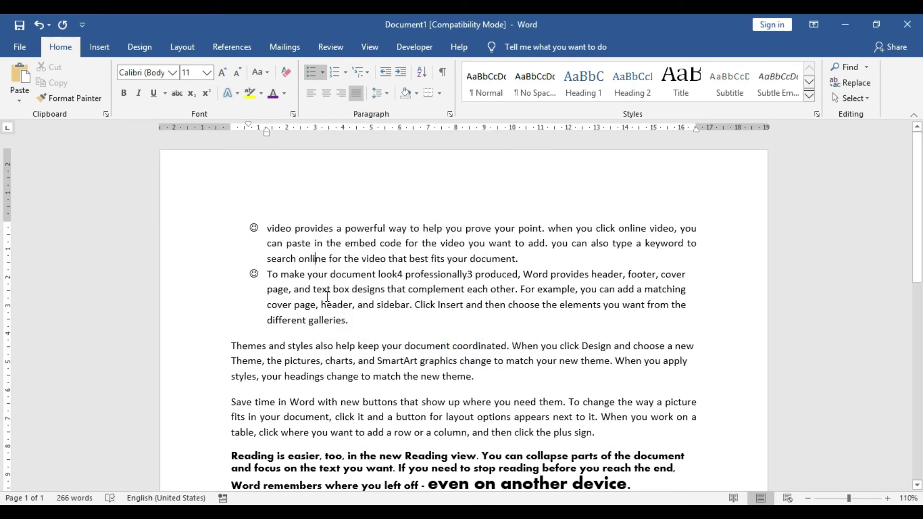
Step: Below the last paragraph, enter six separate lines: Hsgdjha, Kjahdkjhl, Asjhdkjd, Dkndlknd, Kdnlkdnl and Djalknwklqn
{"action": "scroll", "coordinate": [303, 293], "scroll_direction": "down", "scroll_amount": 10}
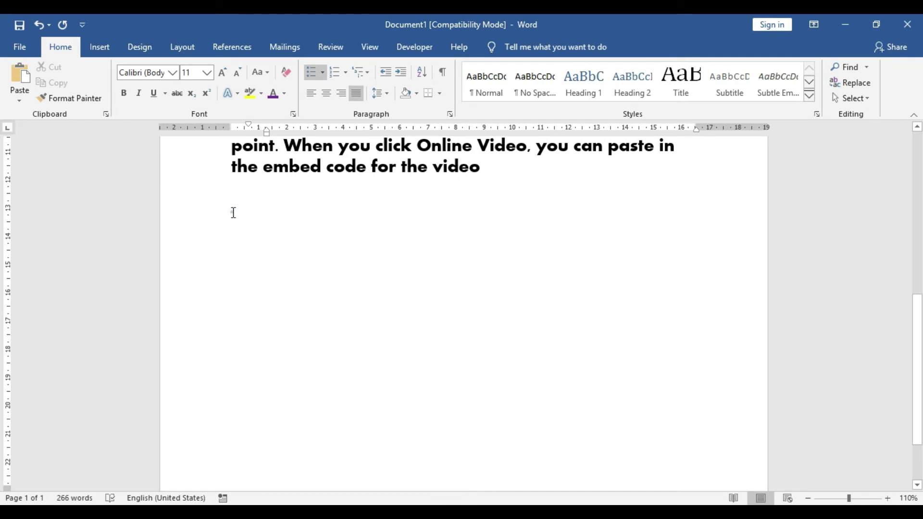
{"action": "left_click", "coordinate": [233, 212]}
{"action": "type", "text": "hsgdjh"}
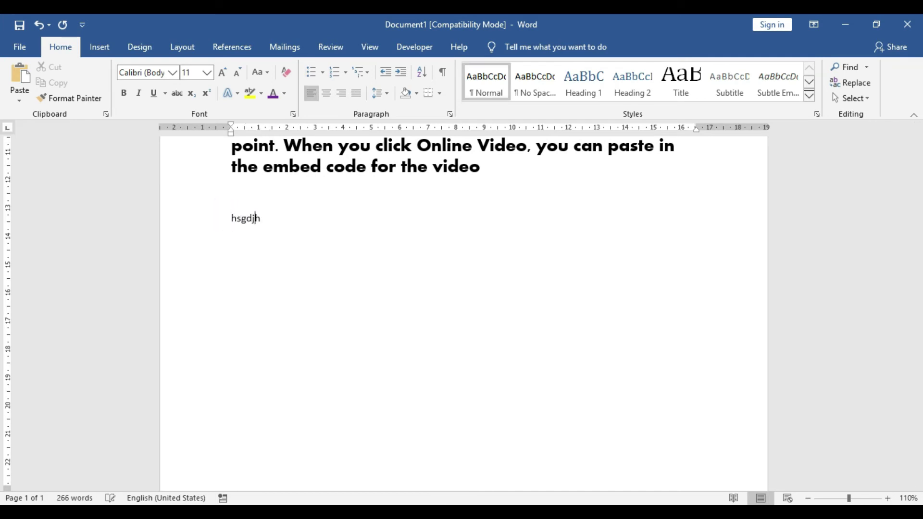
{"action": "type", "text": "kjahdkjhl"}
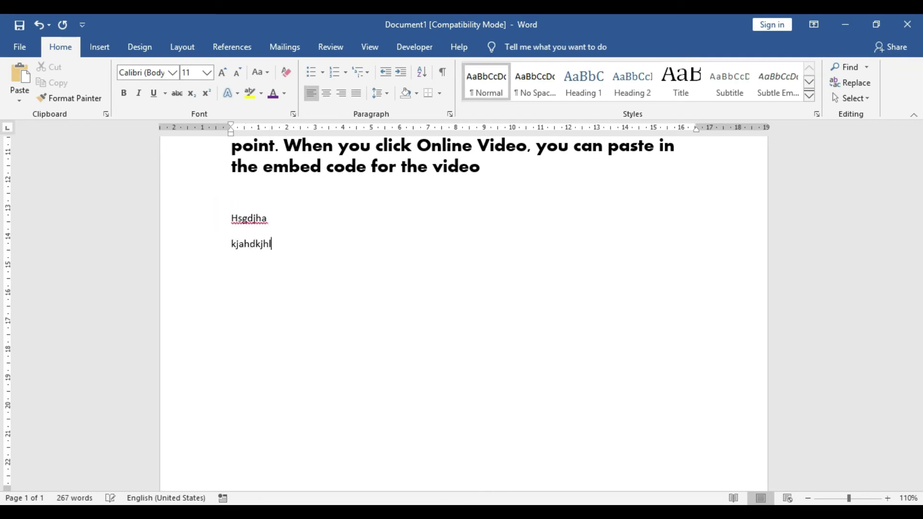
{"action": "type", "text": "asjhdkjd"}
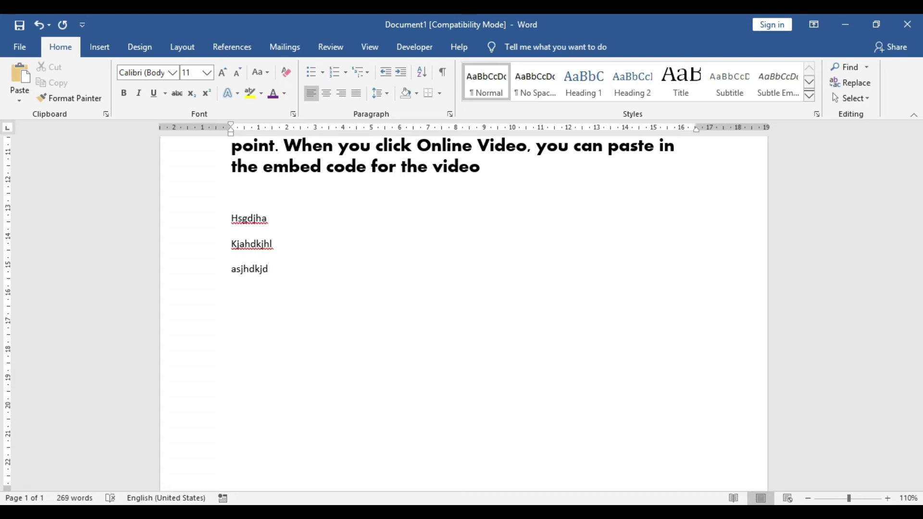
{"action": "type", "text": "kndlknd"}
{"action": "key", "text": "Return"}
{"action": "type", "text": "kdnlkdnl"}
{"action": "key", "text": "Return"}
{"action": "type", "text": "djalknwklgn"}
{"action": "key", "text": "Return"}
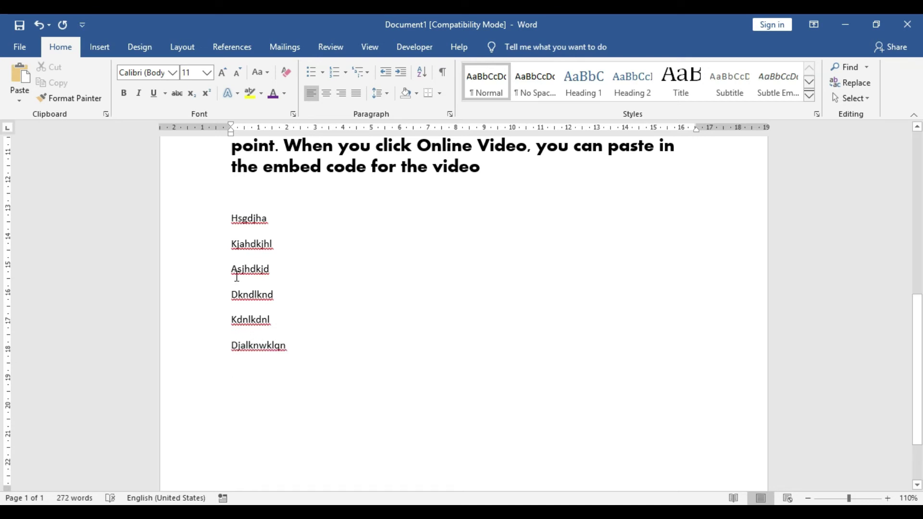
Step: Indent the lines Kjahdkjhl and Dkndlknd by one tab and the line Kdnlkdnl by two tabs
{"action": "left_click", "coordinate": [229, 245]}
{"action": "key", "text": "Tab"}
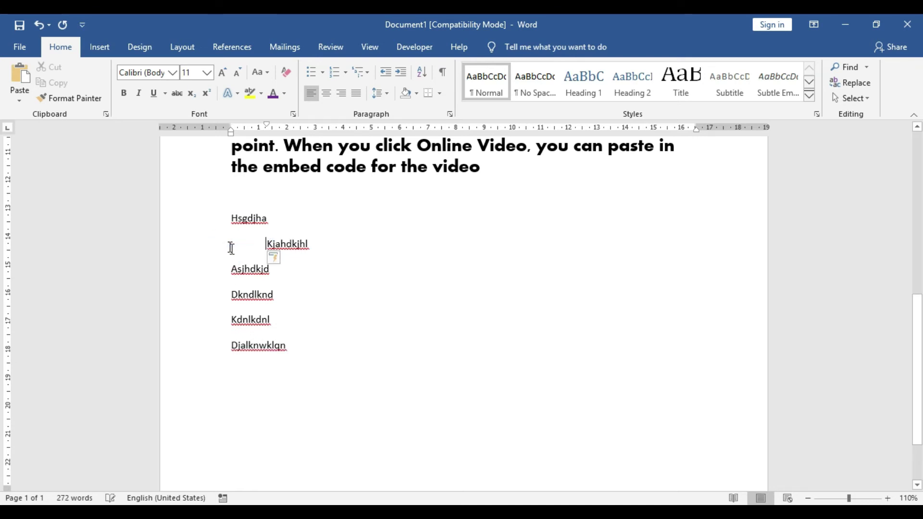
{"action": "left_click", "coordinate": [231, 296]}
{"action": "key", "text": "Tab"}
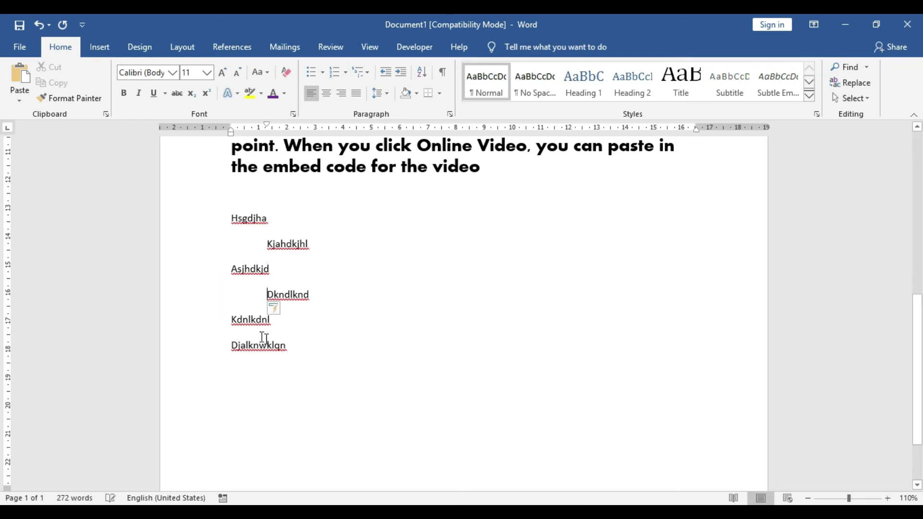
{"action": "left_click", "coordinate": [233, 320]}
{"action": "key", "text": "Tab"}
{"action": "key", "text": "Tab"}
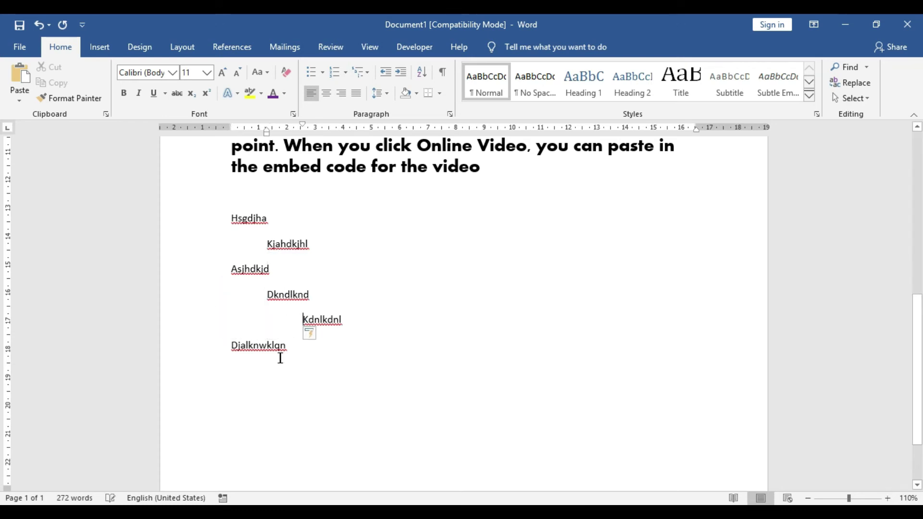
Step: Apply the 1., 1.1., 1.1.1. multilevel list format to the six sample lines
{"action": "left_click_drag", "start_coordinate": [224, 217], "coordinate": [333, 357]}
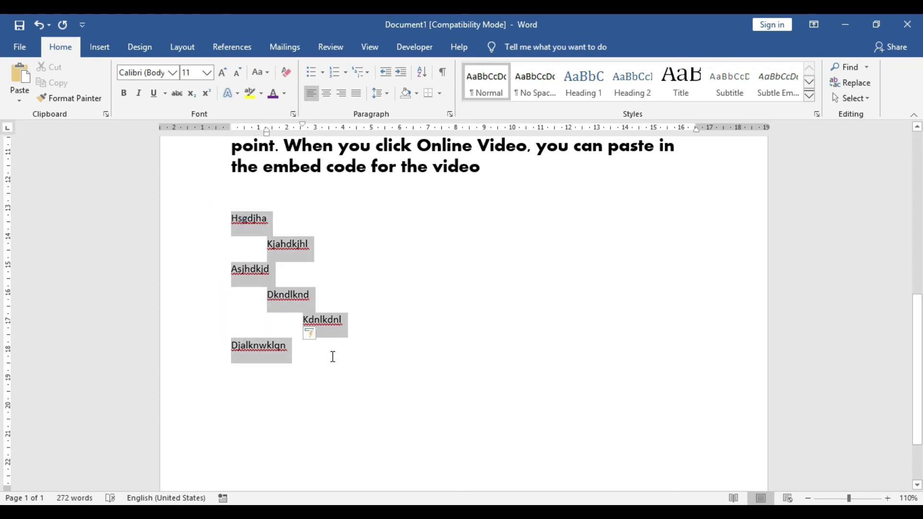
{"action": "left_click", "coordinate": [365, 73]}
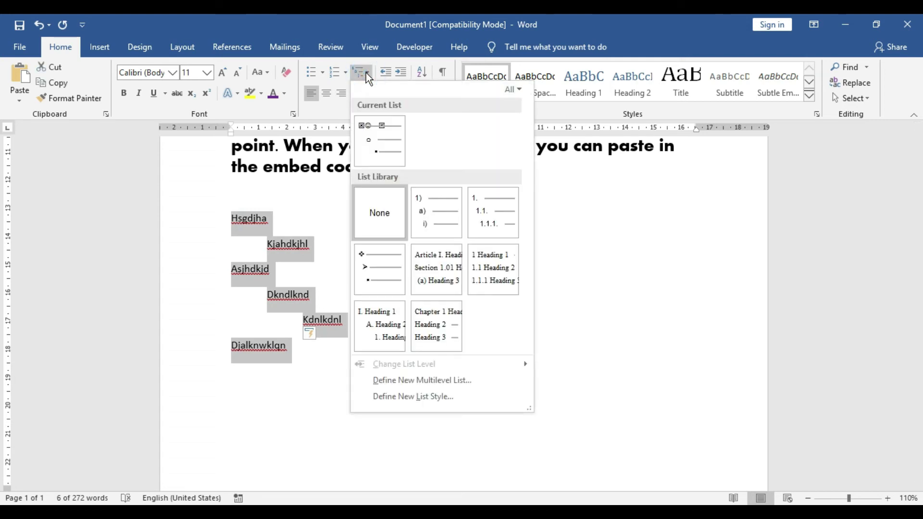
{"action": "left_click", "coordinate": [483, 201]}
{"action": "left_click", "coordinate": [483, 319]}
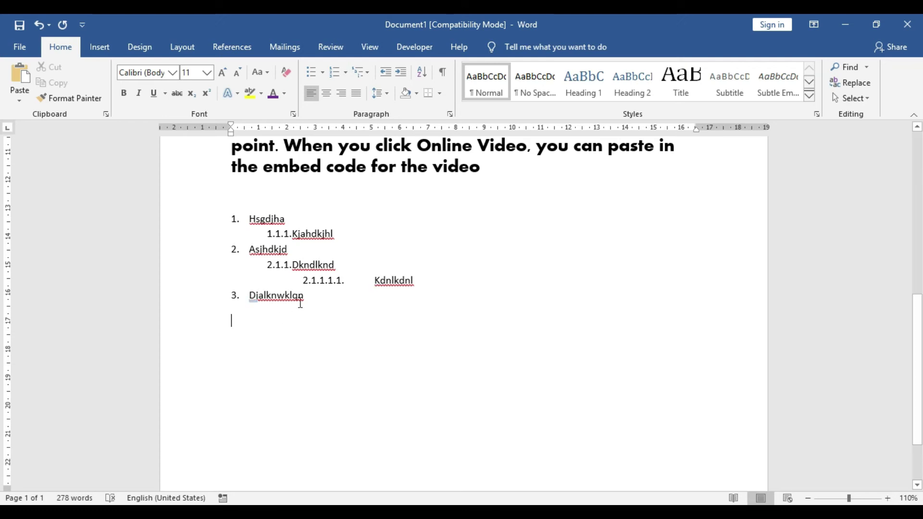
Step: Try the Article I. heading multilevel list on the blank line below the numbered list, and undo it
{"action": "left_click", "coordinate": [364, 71]}
{"action": "mouse_move", "coordinate": [495, 260]}
{"action": "left_click", "coordinate": [441, 272]}
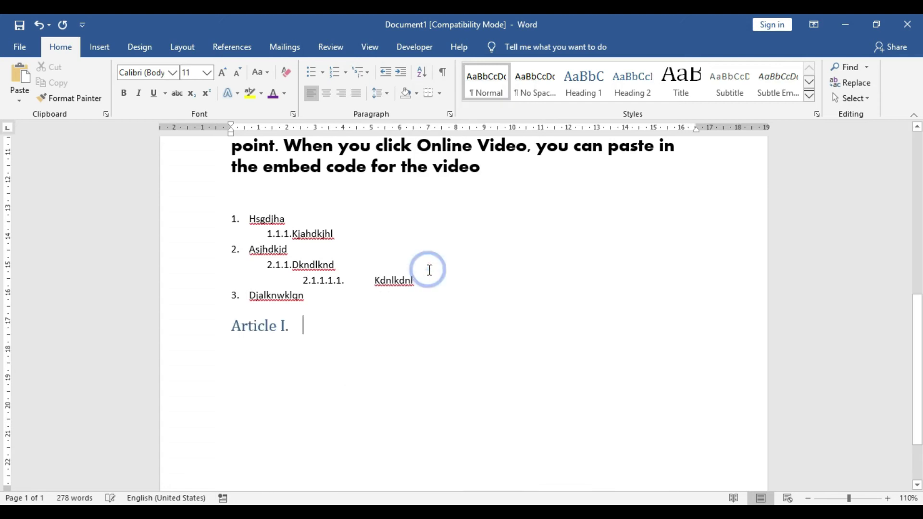
{"action": "key", "text": "ctrl+z"}
{"action": "key", "text": "ctrl+z"}
{"action": "key", "text": "ctrl+z"}
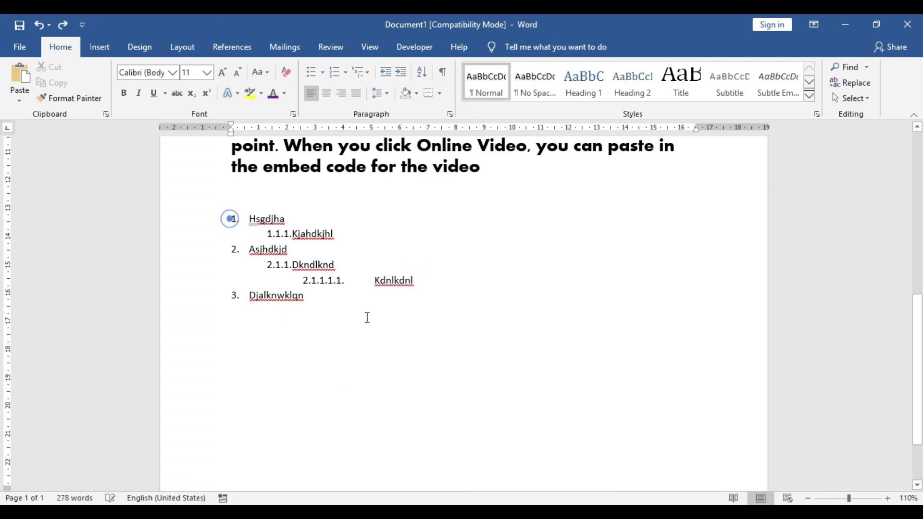
{"action": "left_click", "coordinate": [364, 72]}
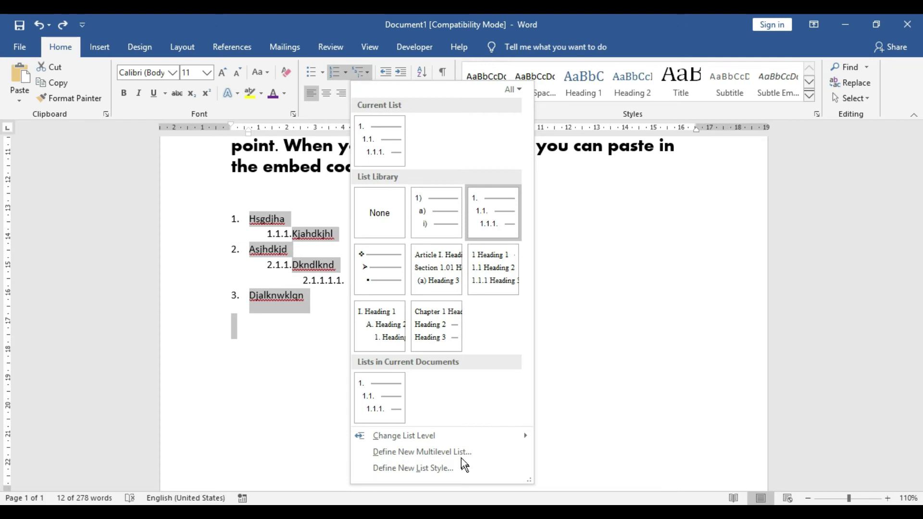
{"action": "left_click", "coordinate": [262, 402]}
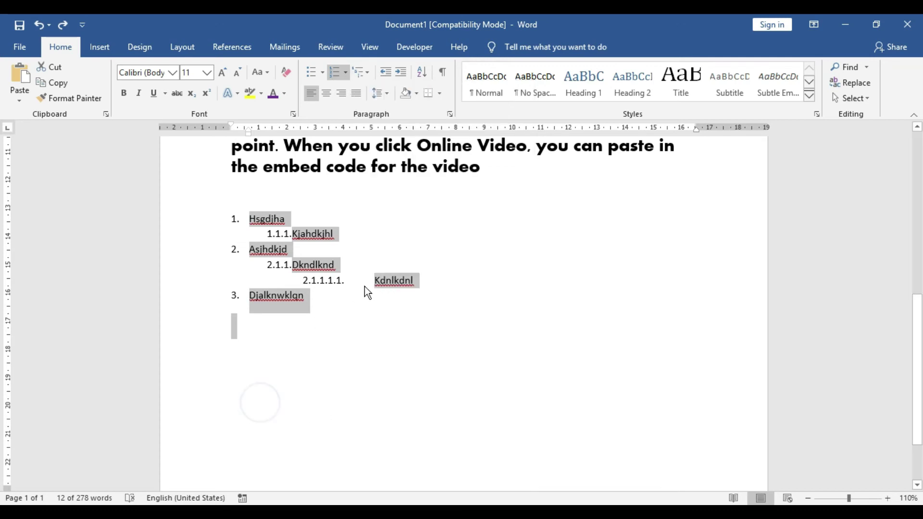
{"action": "left_click", "coordinate": [364, 357]}
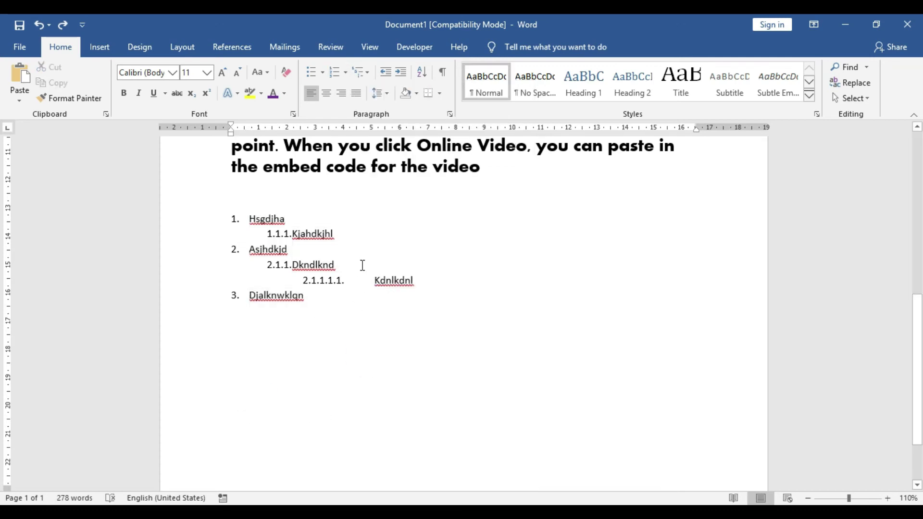
Step: Set the line spacing of the first two paragraphs to 2.0
{"action": "left_click", "coordinate": [384, 93]}
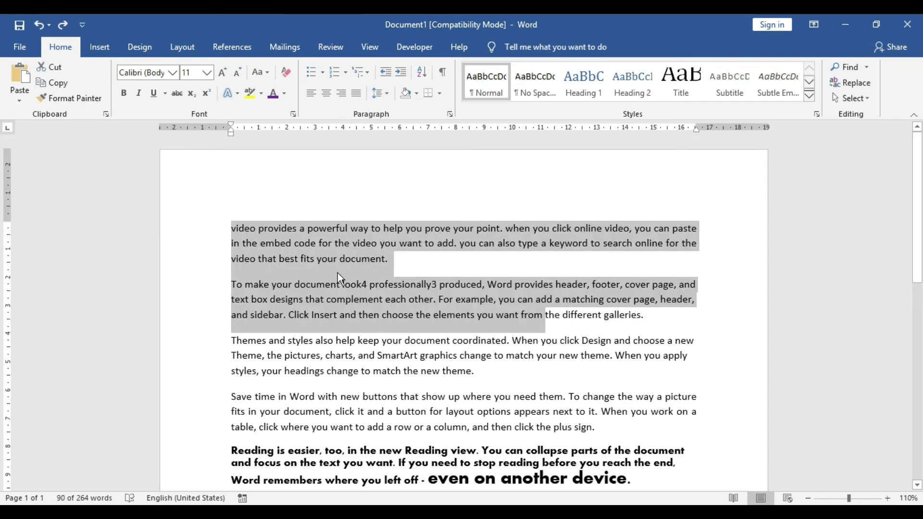
{"action": "left_click", "coordinate": [386, 92]}
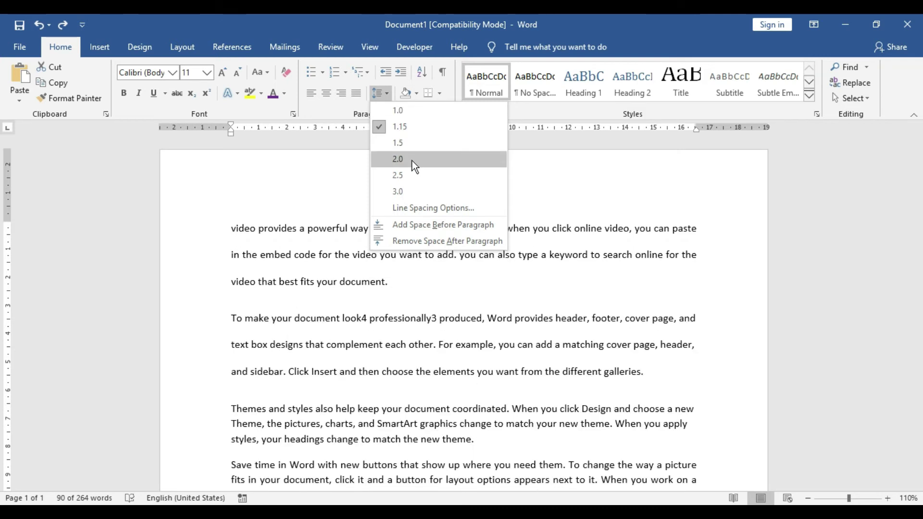
{"action": "left_click", "coordinate": [412, 161]}
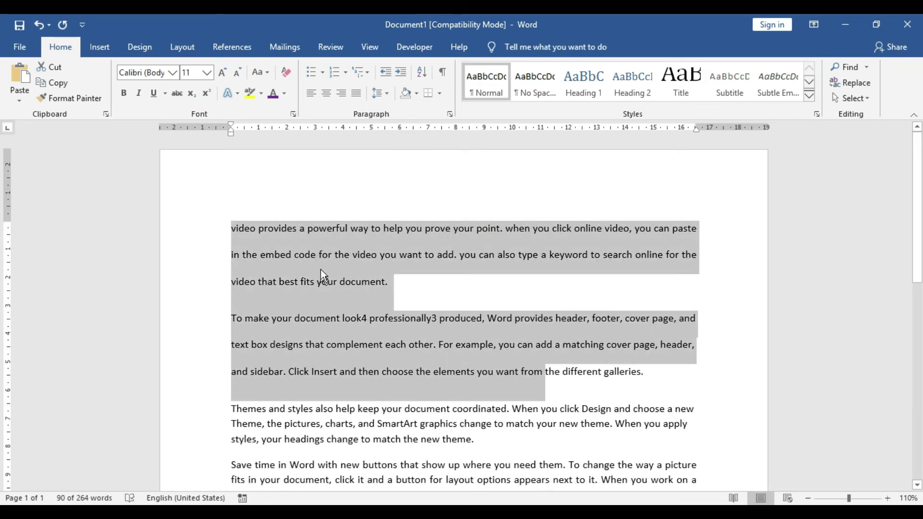
Step: Set the line spacing of the first two paragraphs to 1.0 and preview the space before and after paragraph options without applying them
{"action": "left_click", "coordinate": [388, 91]}
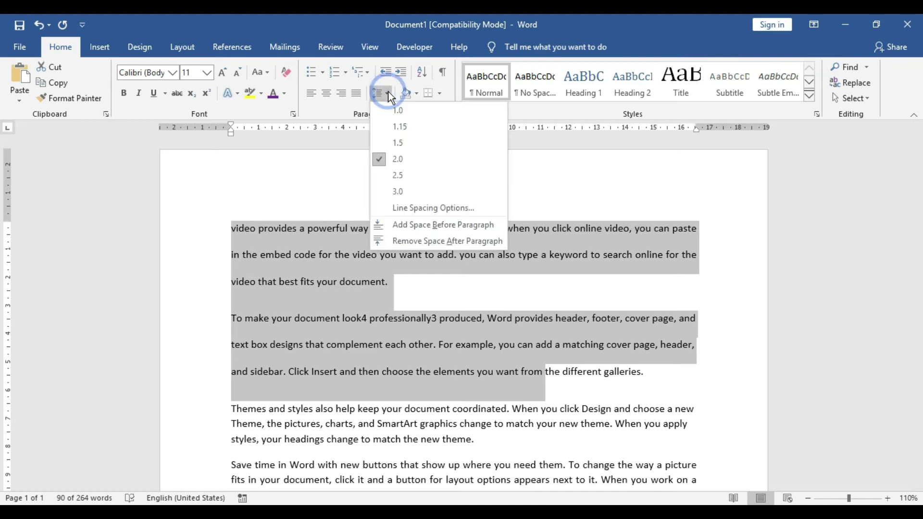
{"action": "left_click", "coordinate": [402, 110]}
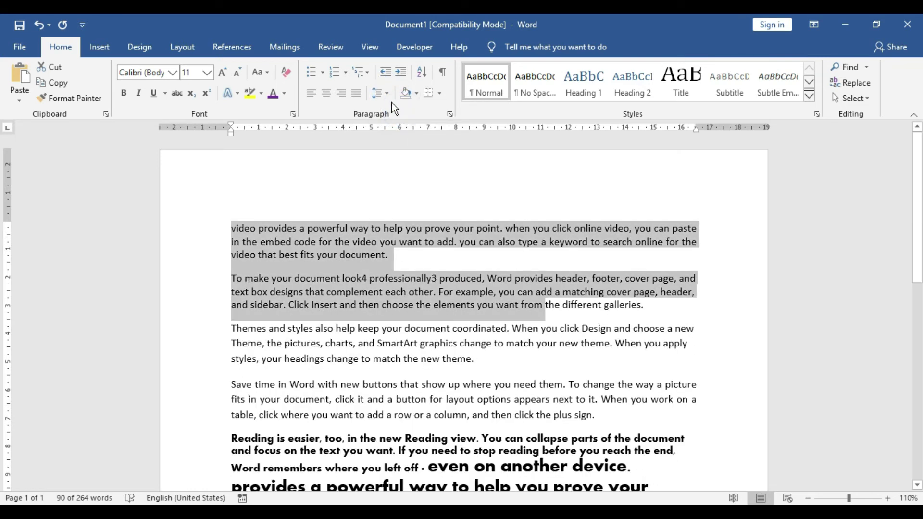
{"action": "left_click", "coordinate": [386, 98]}
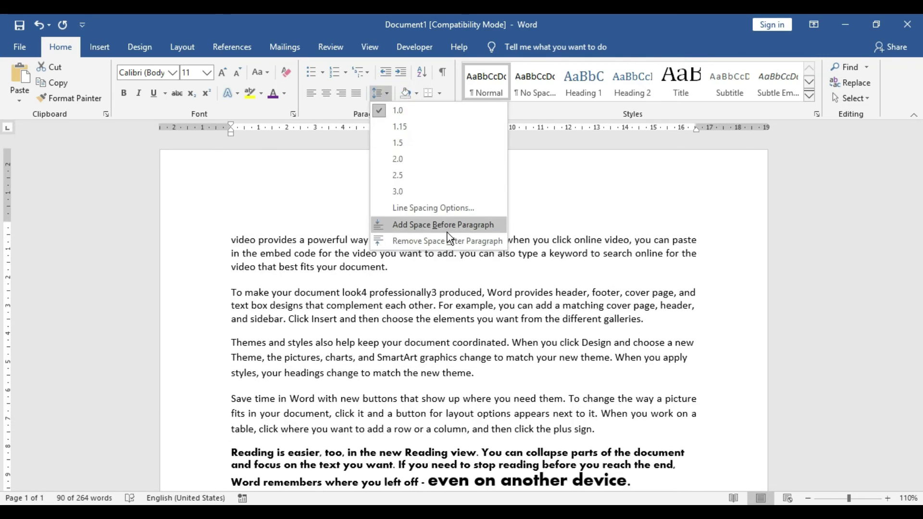
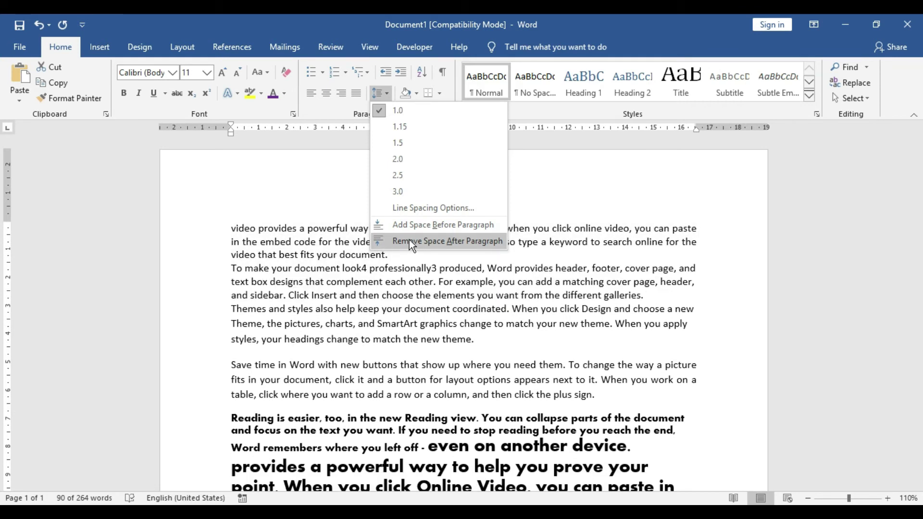
{"action": "left_click", "coordinate": [387, 274]}
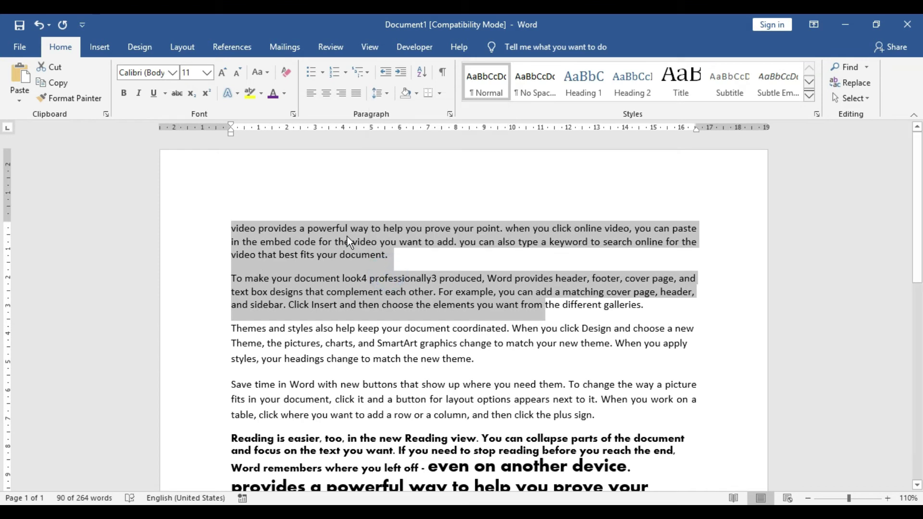
Step: Try the yellow text highlight on the whole first paragraph, and undo it
{"action": "left_click", "coordinate": [296, 229]}
{"action": "triple_click", "coordinate": [233, 230]}
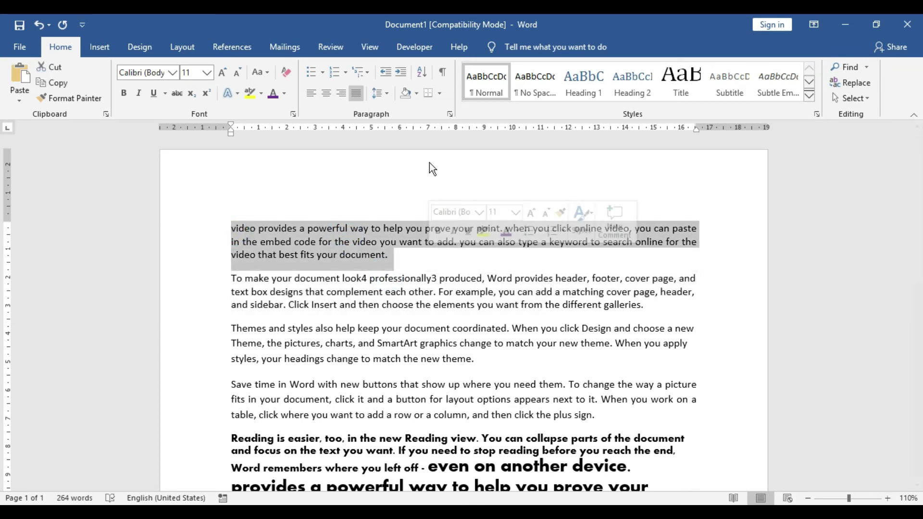
{"action": "left_click", "coordinate": [418, 94]}
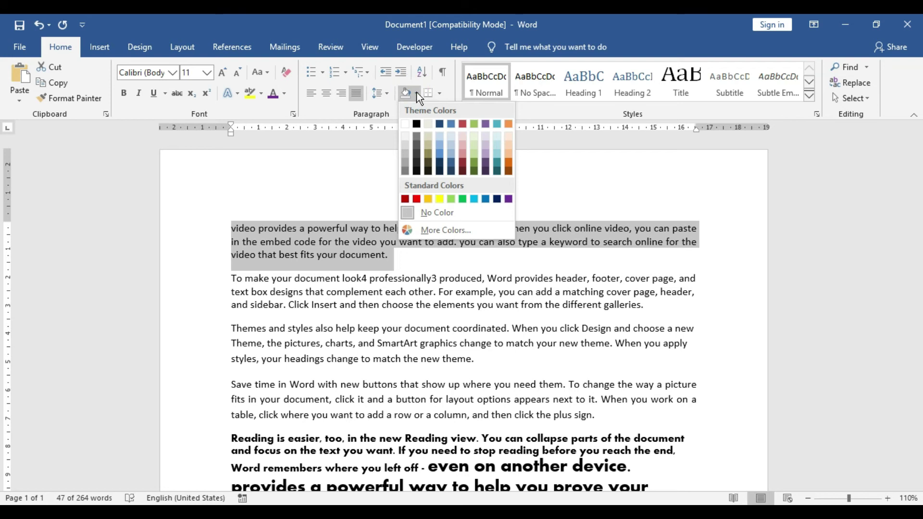
{"action": "left_click", "coordinate": [251, 95]}
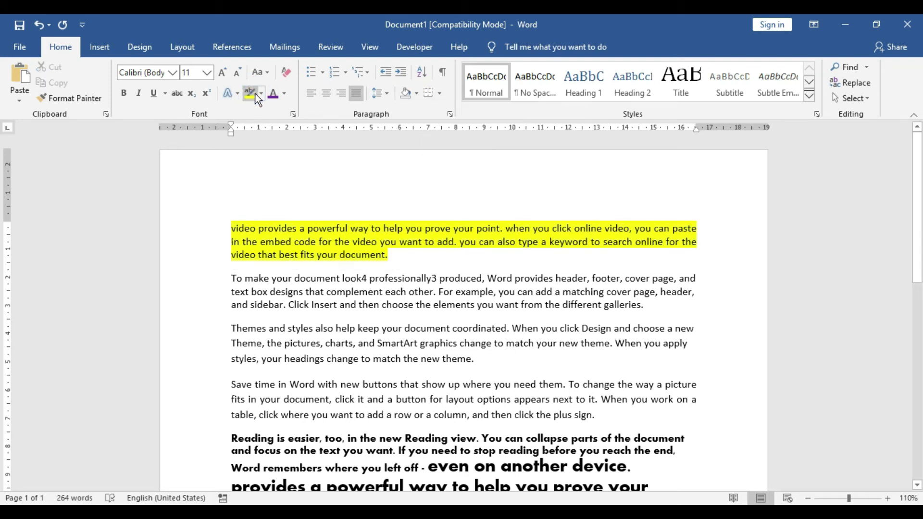
{"action": "key", "text": "ctrl+z"}
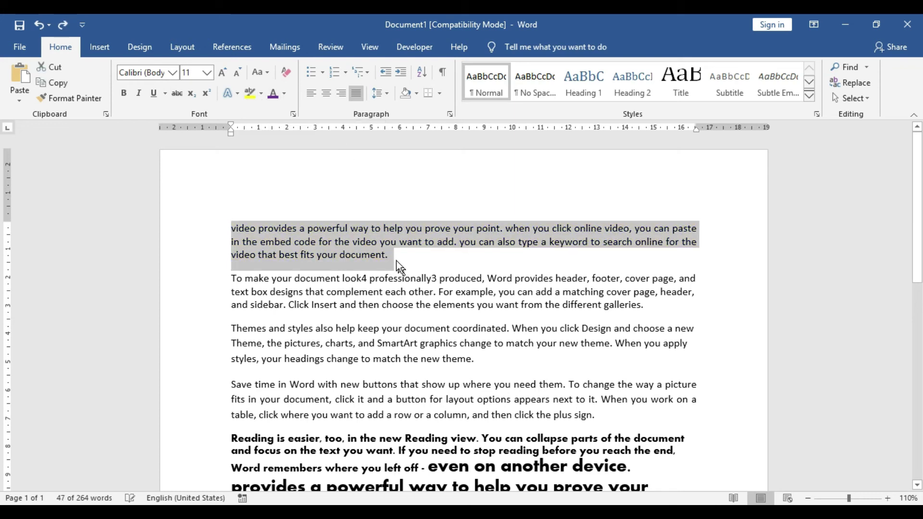
{"action": "left_click", "coordinate": [395, 260]}
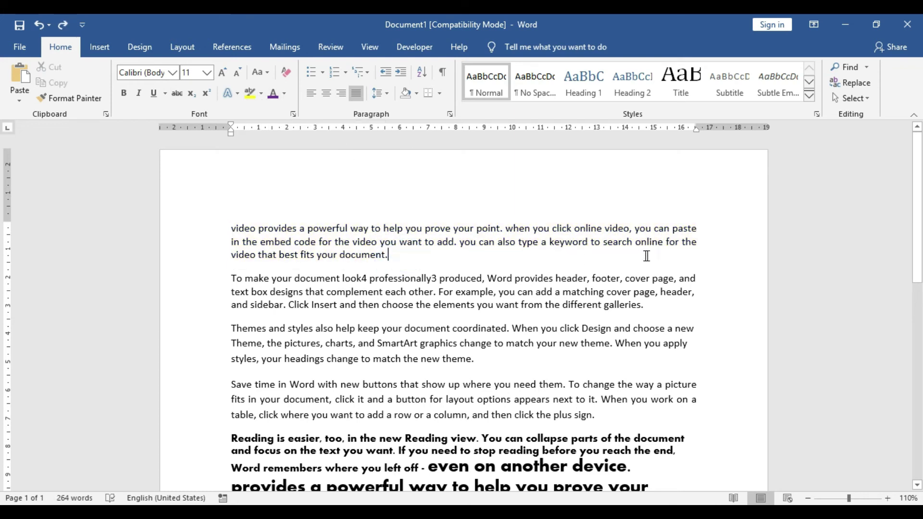
Step: Apply the standard red paragraph shading to the whole first paragraph
{"action": "triple_click", "coordinate": [233, 231]}
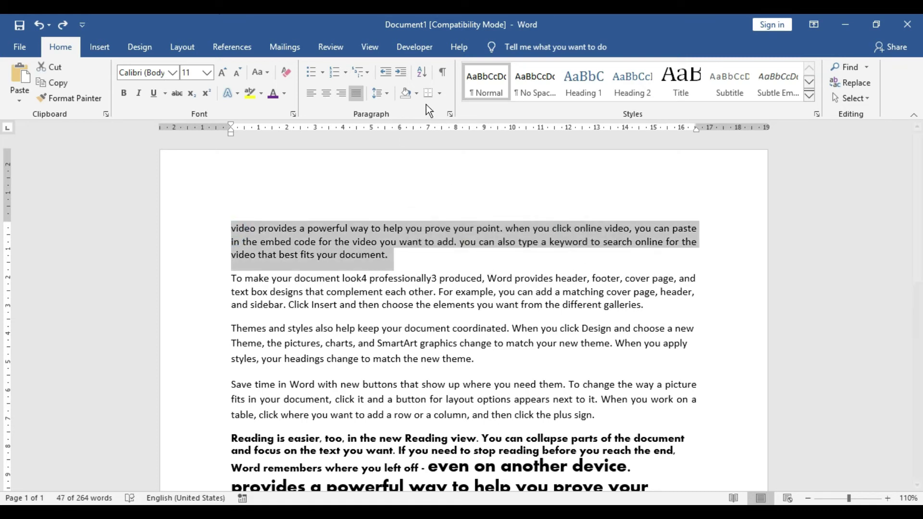
{"action": "left_click", "coordinate": [418, 93]}
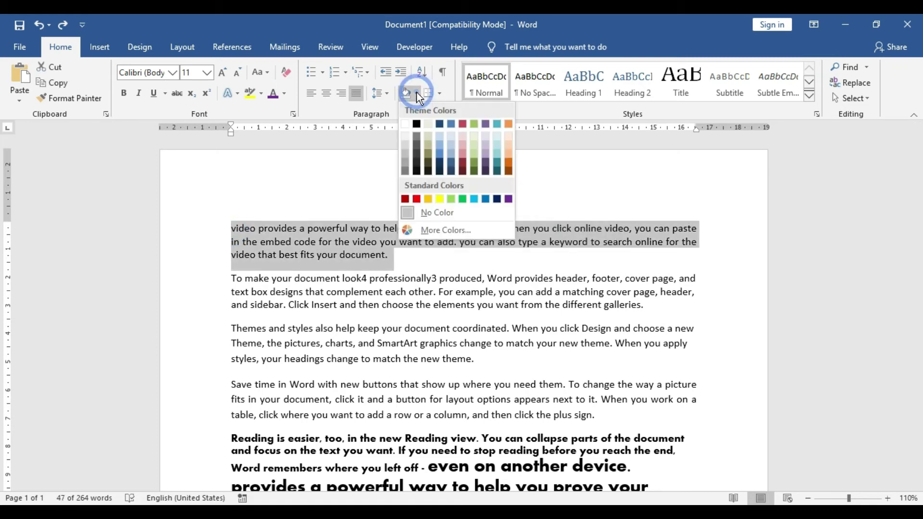
{"action": "left_click", "coordinate": [416, 200]}
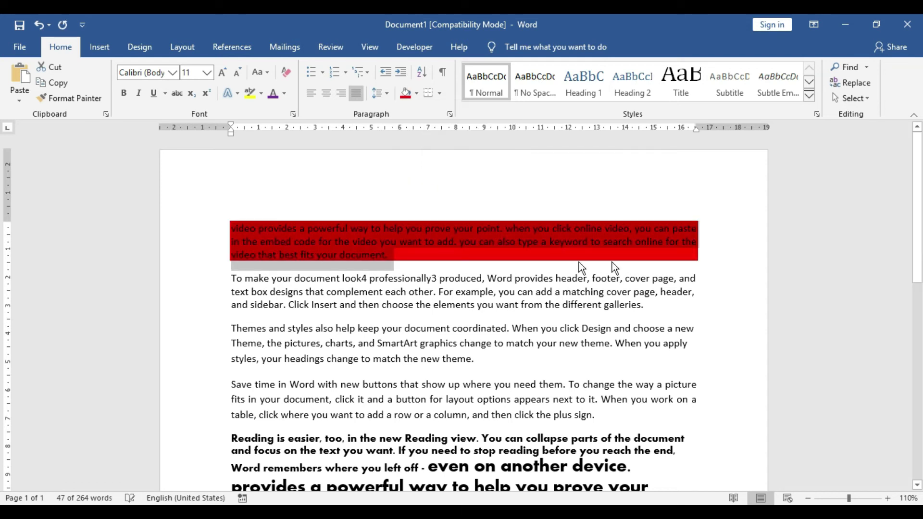
Step: Change the first paragraph's shading to a pink picked from the additional colors palette
{"action": "left_click", "coordinate": [416, 94]}
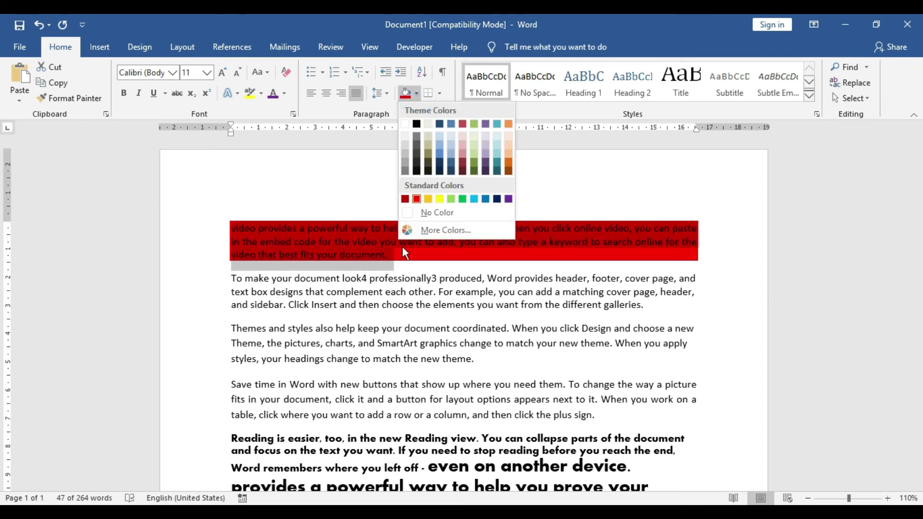
{"action": "left_click", "coordinate": [432, 230]}
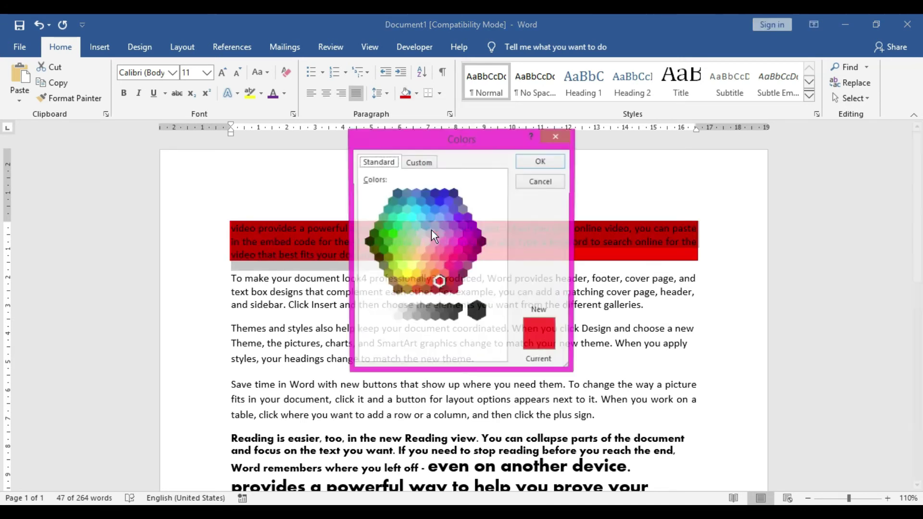
{"action": "left_click", "coordinate": [452, 259]}
{"action": "left_click", "coordinate": [537, 162]}
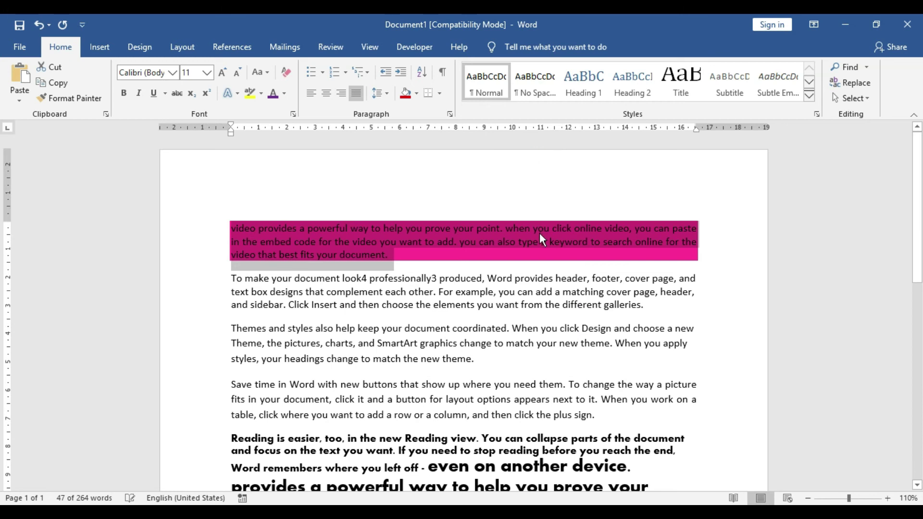
Step: Undo the pink and red shading on the first paragraph and deselect the text
{"action": "left_click", "coordinate": [464, 237]}
{"action": "left_click_drag", "start_coordinate": [402, 254], "coordinate": [244, 216]}
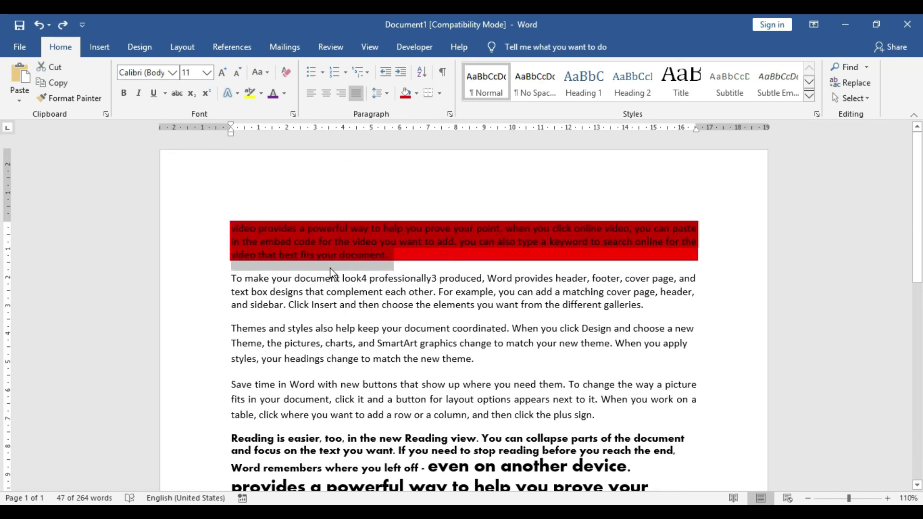
{"action": "key", "text": "ctrl+z"}
{"action": "left_click", "coordinate": [389, 248]}
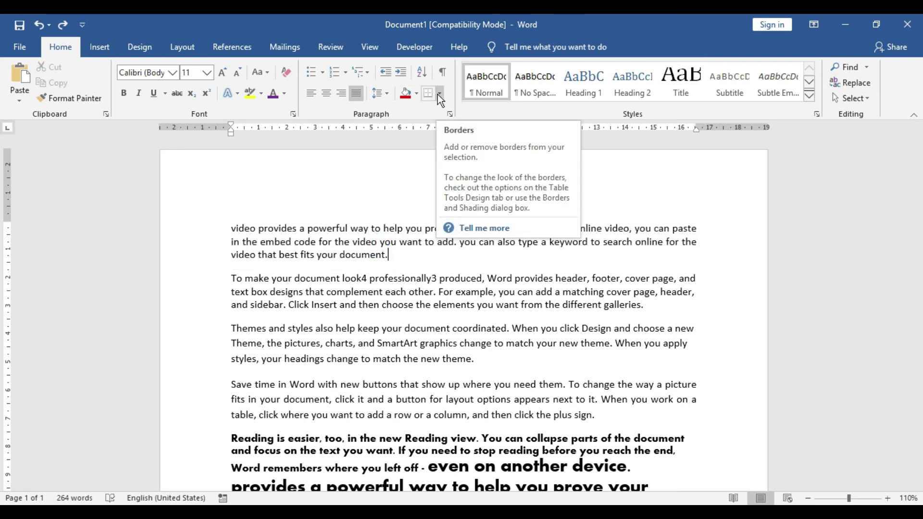
Step: Try a bottom border on the first paragraph, and undo it
{"action": "left_click", "coordinate": [440, 95]}
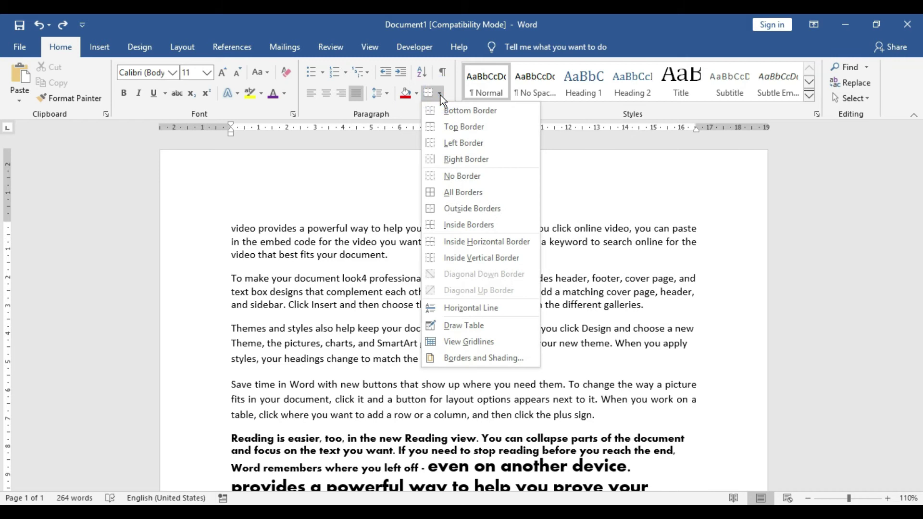
{"action": "left_click", "coordinate": [440, 96]}
{"action": "triple_click", "coordinate": [229, 231]}
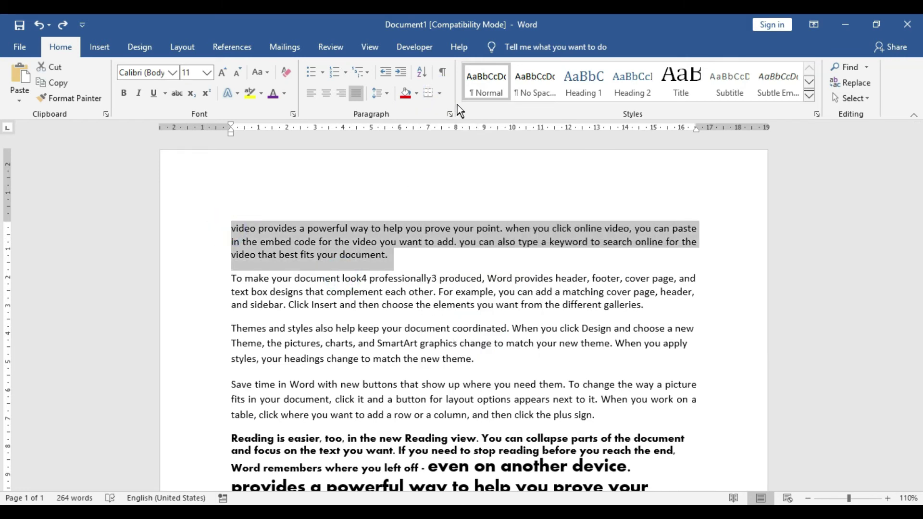
{"action": "left_click", "coordinate": [431, 100]}
{"action": "left_click", "coordinate": [450, 329]}
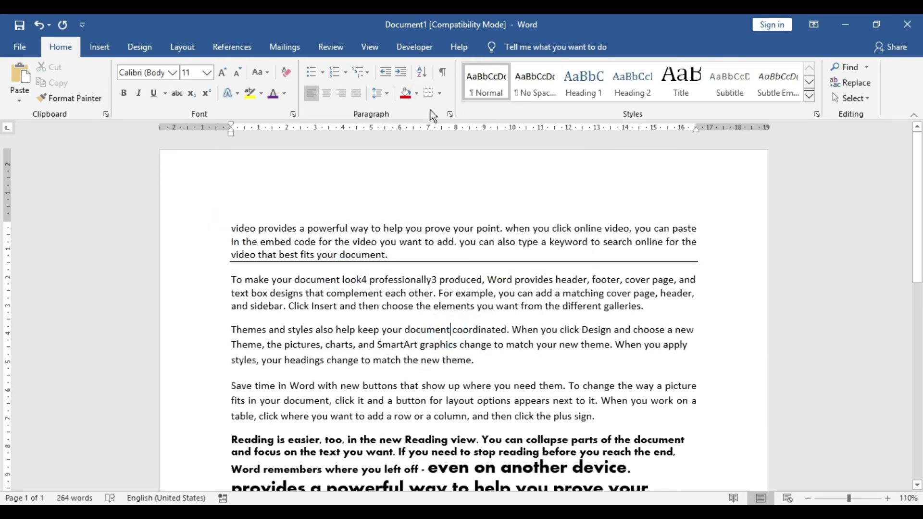
{"action": "key", "text": "ctrl+z"}
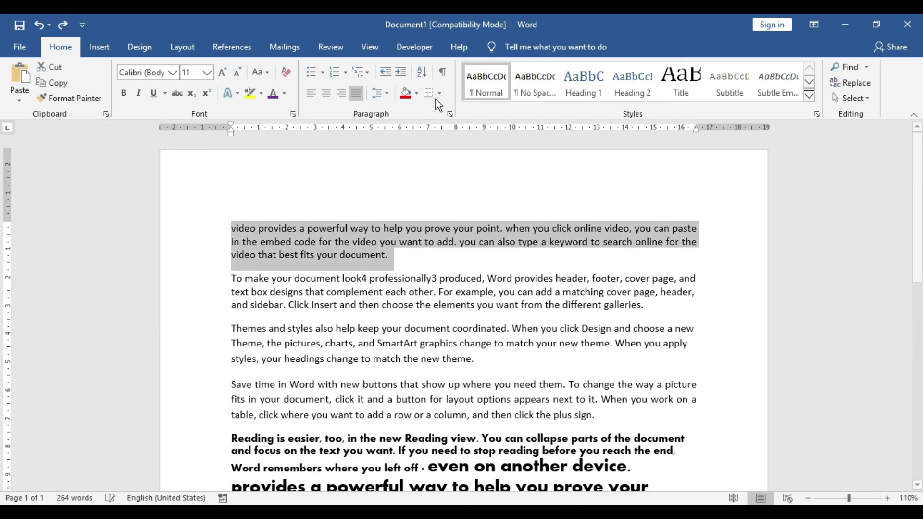
Step: Apply a box border to the first paragraph using the 3 pt double line style with one thick and one thin line
{"action": "left_click", "coordinate": [438, 95]}
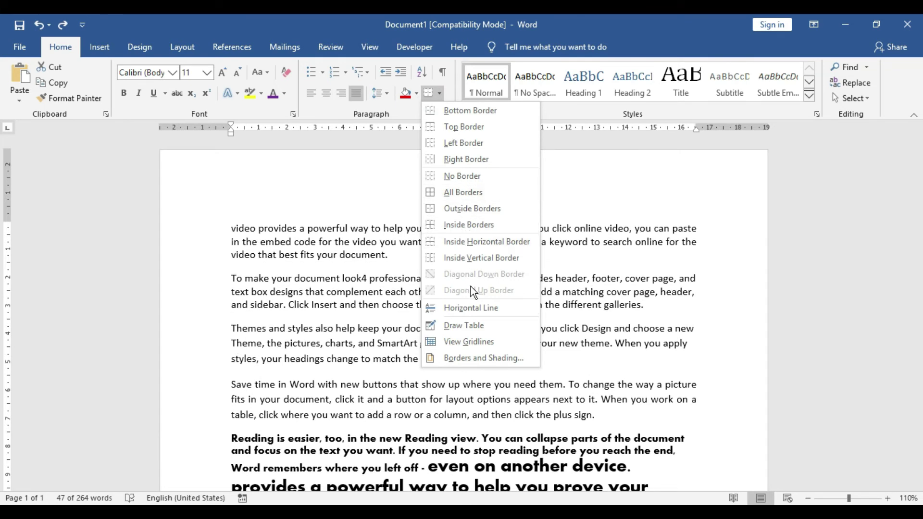
{"action": "left_click", "coordinate": [500, 357]}
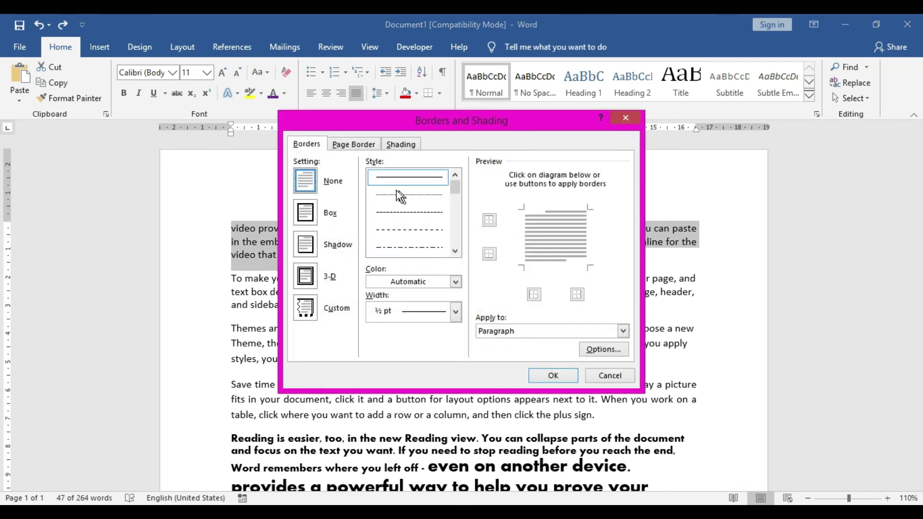
{"action": "left_click_drag", "start_coordinate": [456, 188], "coordinate": [451, 218]}
{"action": "left_click", "coordinate": [417, 181]}
{"action": "left_click", "coordinate": [549, 376]}
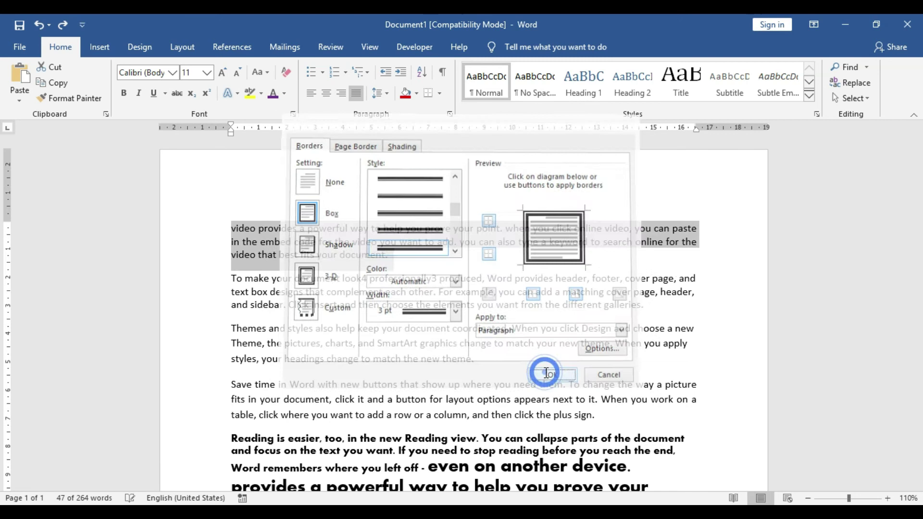
Step: Remove the left and top borders from the first paragraph's box
{"action": "left_click", "coordinate": [439, 93]}
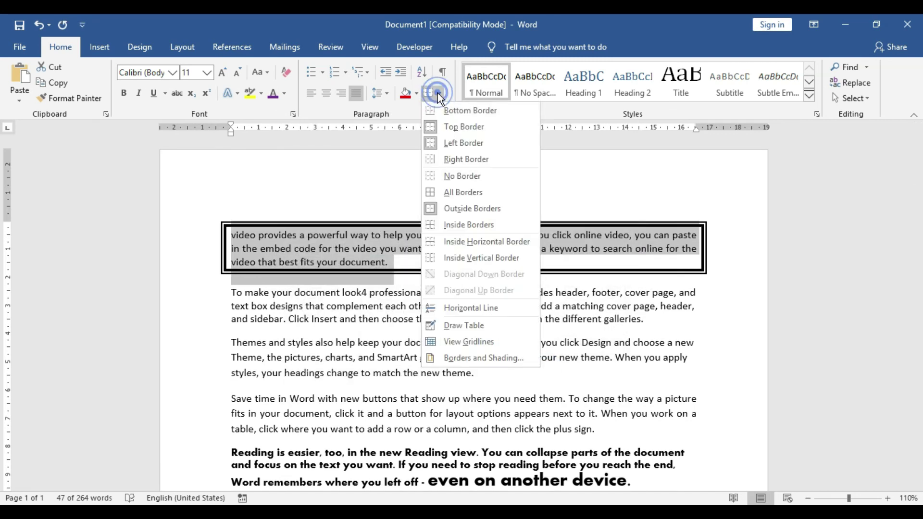
{"action": "key", "text": "Escape"}
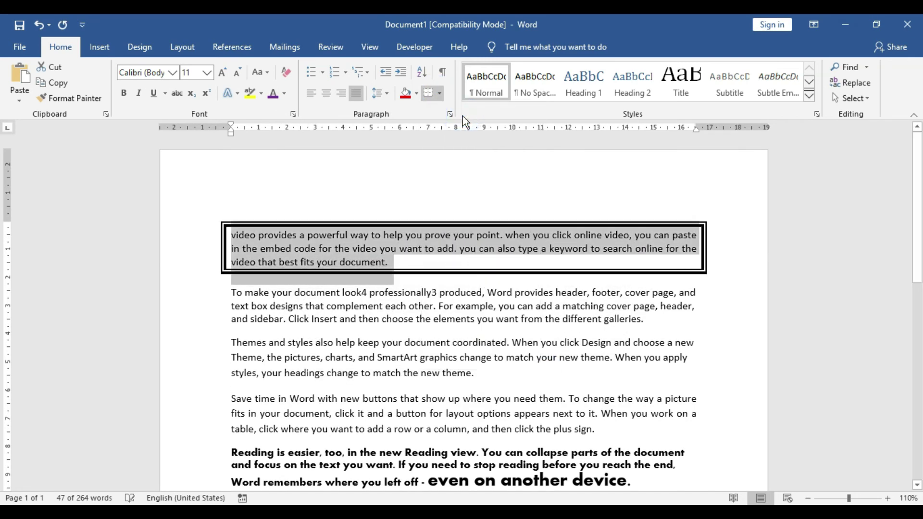
{"action": "left_click", "coordinate": [441, 94]}
{"action": "left_click", "coordinate": [500, 142]}
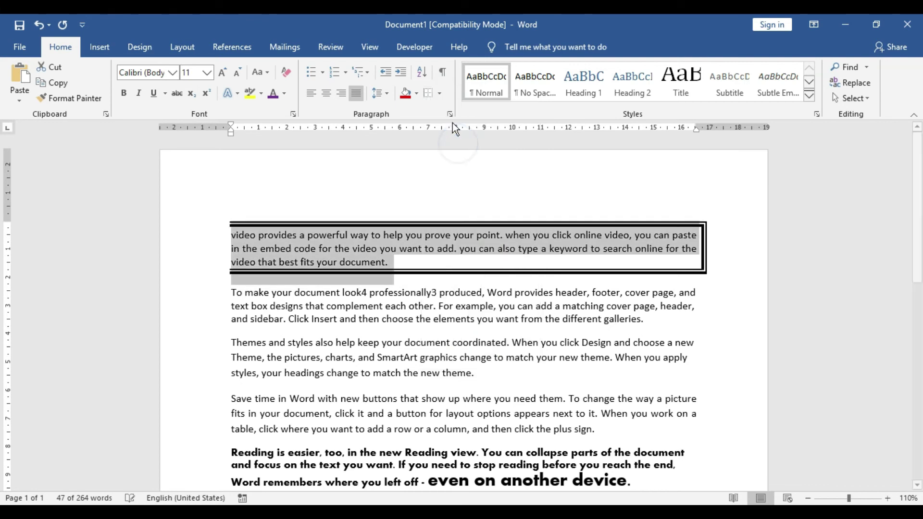
{"action": "left_click", "coordinate": [440, 95]}
{"action": "left_click", "coordinate": [500, 127]}
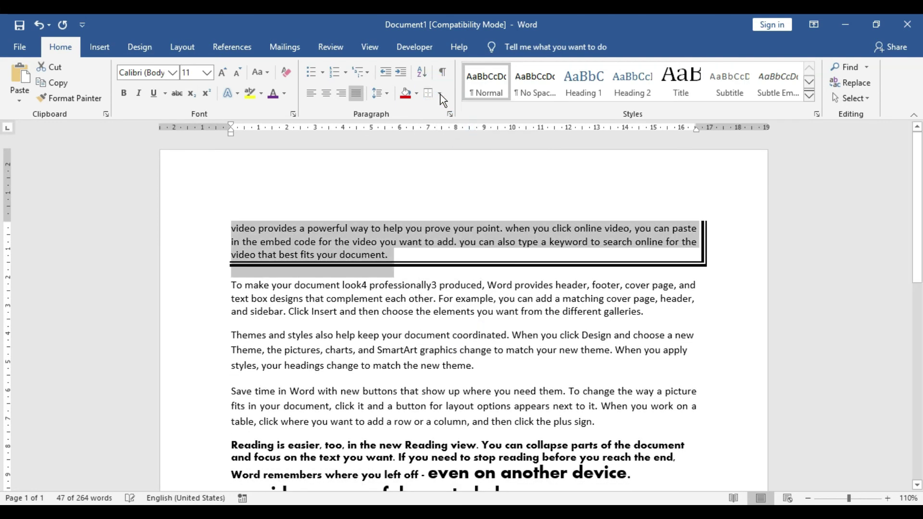
Step: Undo the removal of the top border on the first paragraph
{"action": "left_click", "coordinate": [439, 95]}
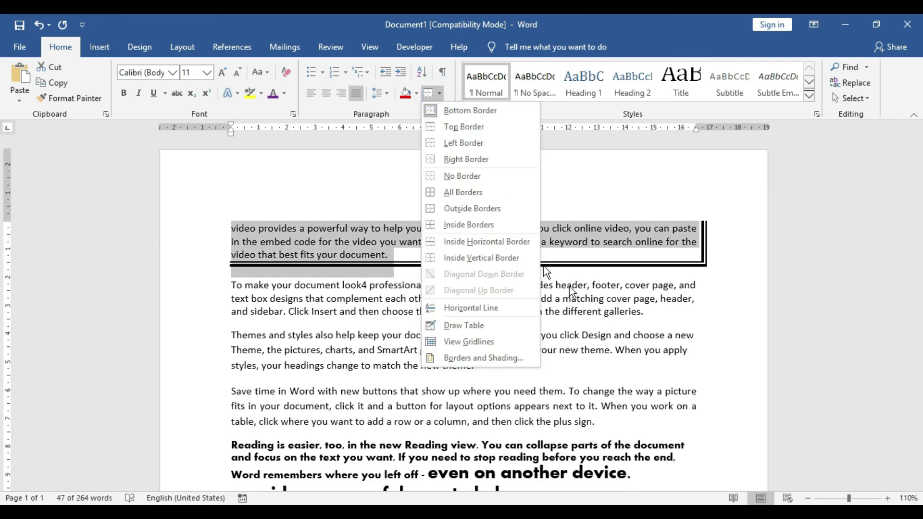
{"action": "left_click", "coordinate": [620, 310]}
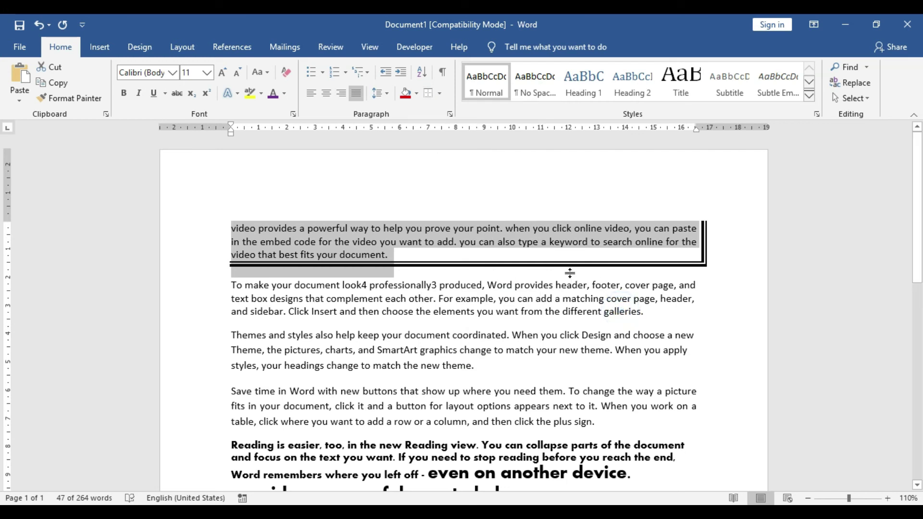
{"action": "key", "text": "ctrl+z"}
Step: Review the border colour and width choices, page border settings and shading settings in the Borders and Shading dialog, and close it without changes
{"action": "left_click", "coordinate": [438, 94]}
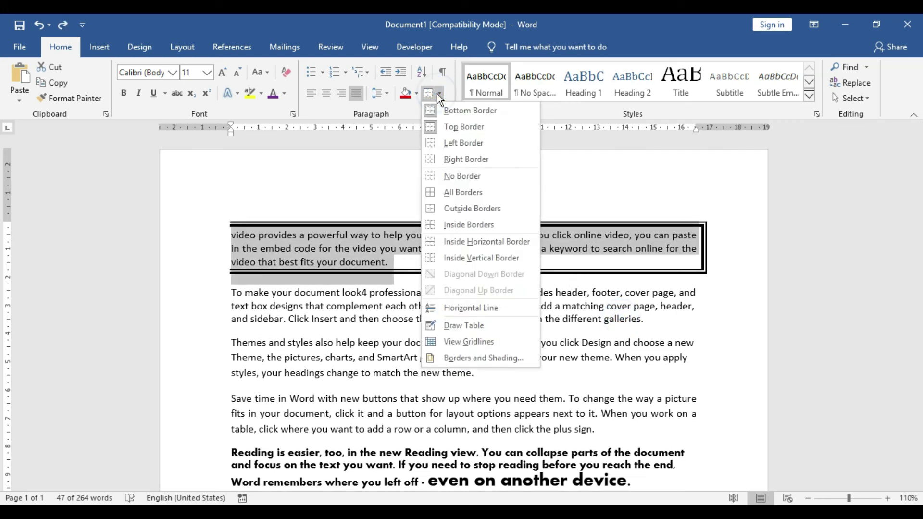
{"action": "left_click", "coordinate": [466, 360]}
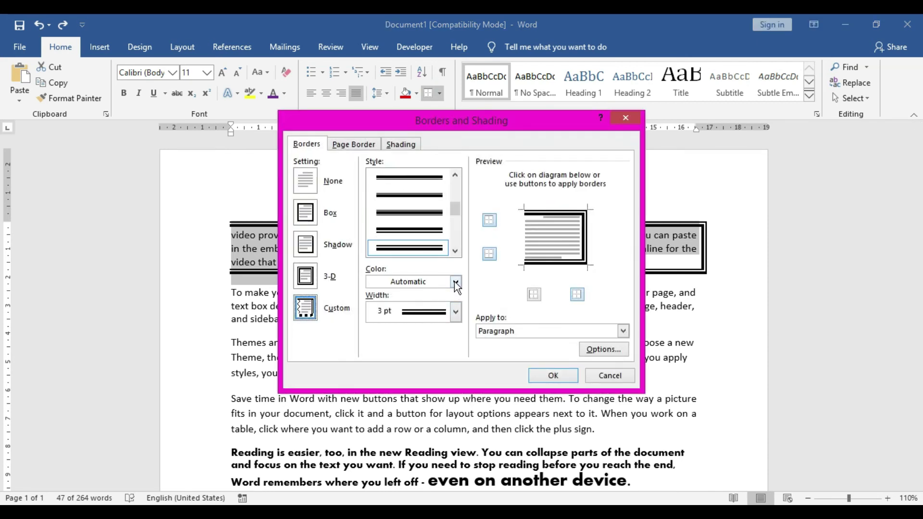
{"action": "left_click", "coordinate": [454, 283]}
{"action": "left_click", "coordinate": [465, 272]}
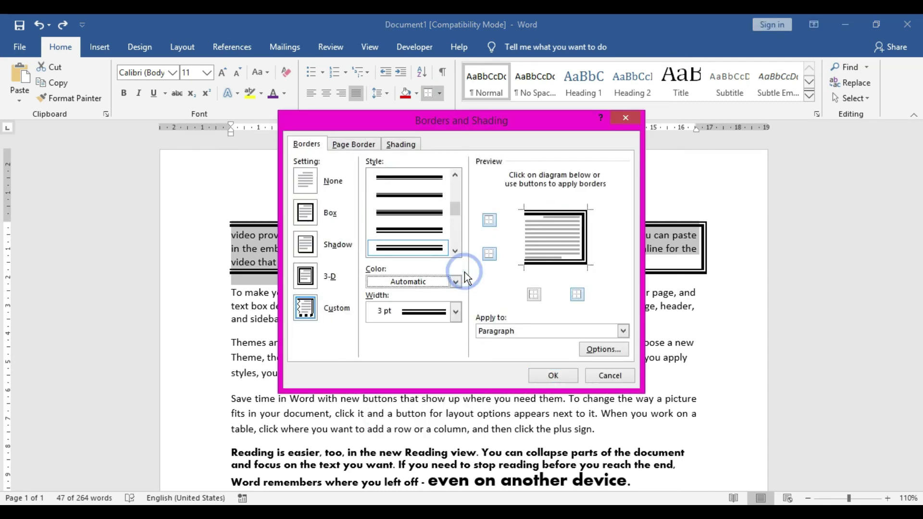
{"action": "left_click", "coordinate": [456, 312]}
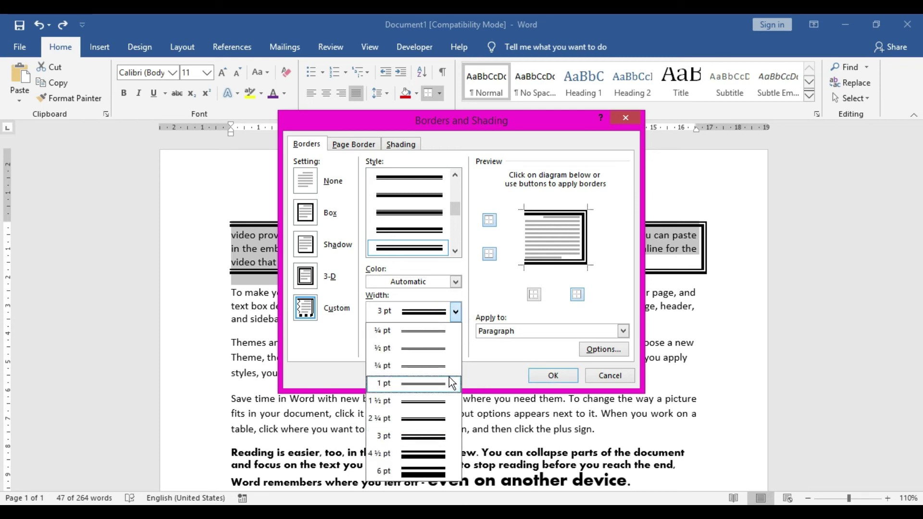
{"action": "left_click", "coordinate": [334, 221]}
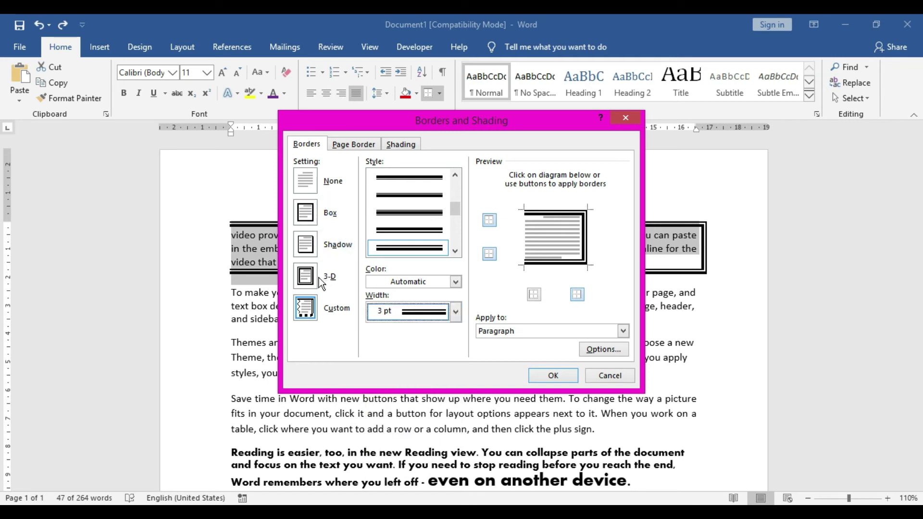
{"action": "left_click", "coordinate": [357, 145]}
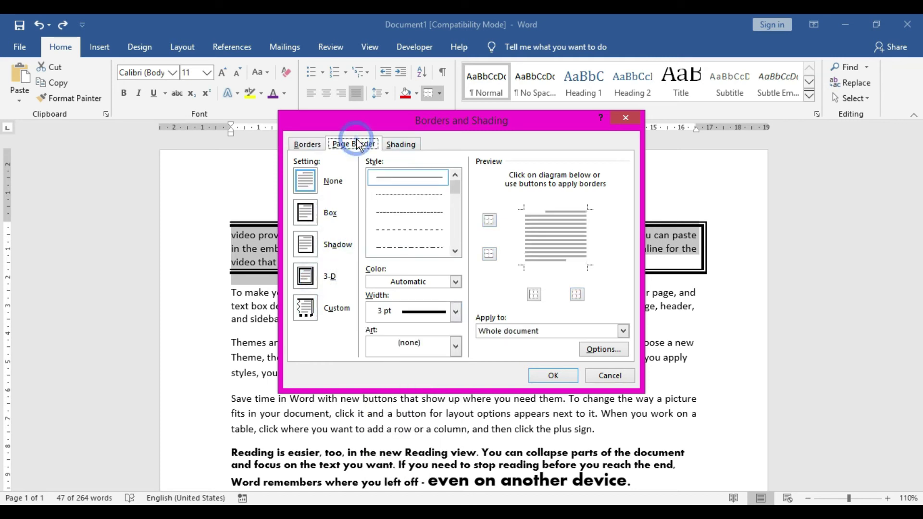
{"action": "left_click", "coordinate": [401, 144]}
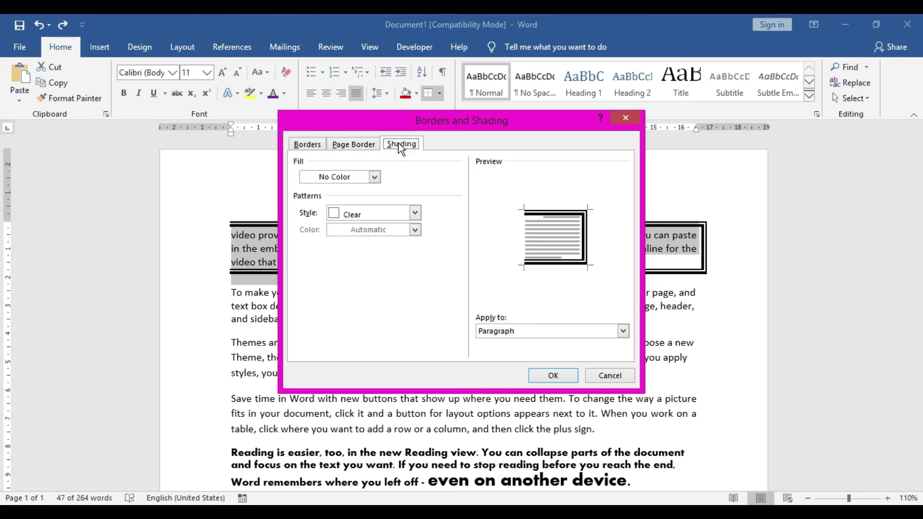
{"action": "left_click", "coordinate": [634, 116]}
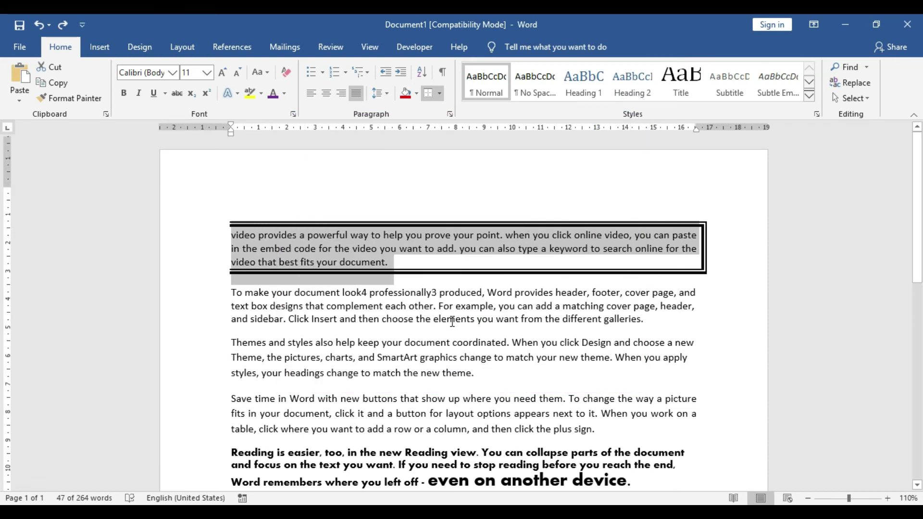
Step: Undo all the remaining border changes on the first paragraph and deselect the text
{"action": "scroll", "coordinate": [325, 308], "scroll_direction": "down", "scroll_amount": 2}
{"action": "left_click", "coordinate": [325, 303]}
{"action": "key", "text": "ctrl+z"}
{"action": "key", "text": "ctrl+z"}
{"action": "key", "text": "ctrl+z"}
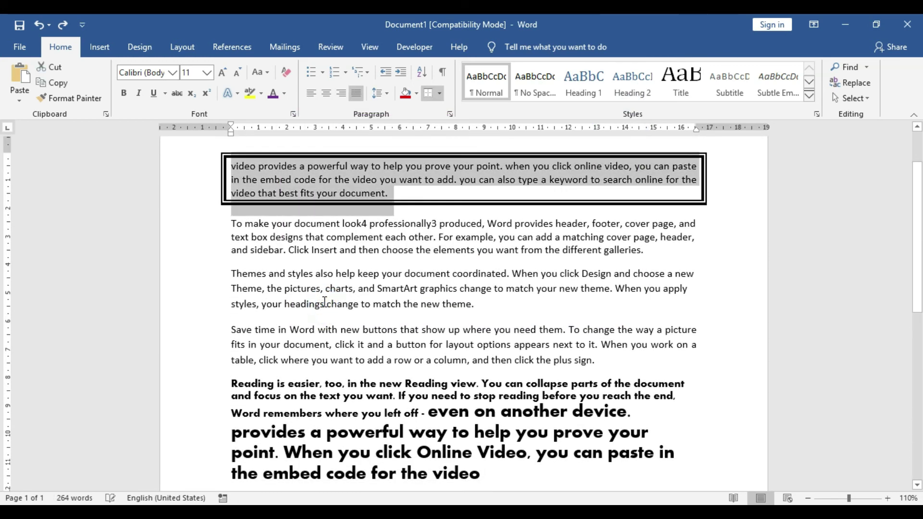
{"action": "scroll", "coordinate": [443, 263], "scroll_direction": "up", "scroll_amount": 2}
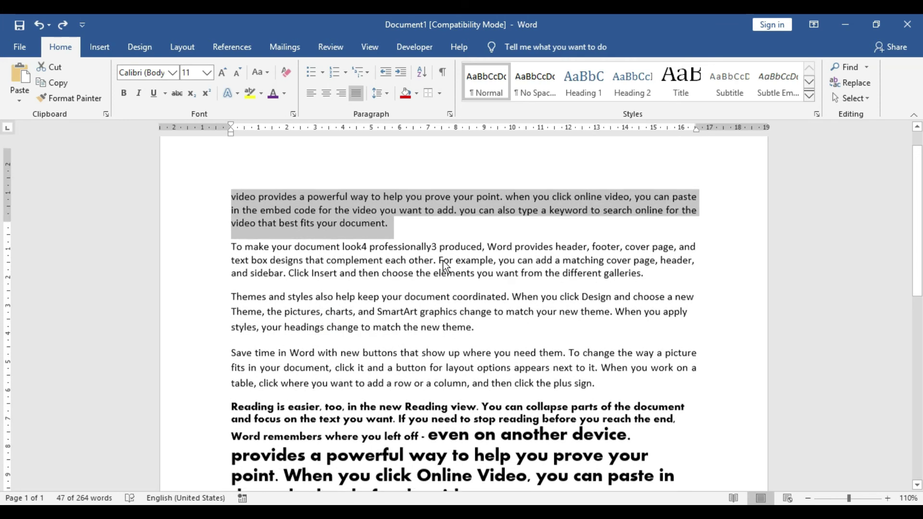
{"action": "left_click", "coordinate": [435, 264]}
{"action": "left_click", "coordinate": [416, 252]}
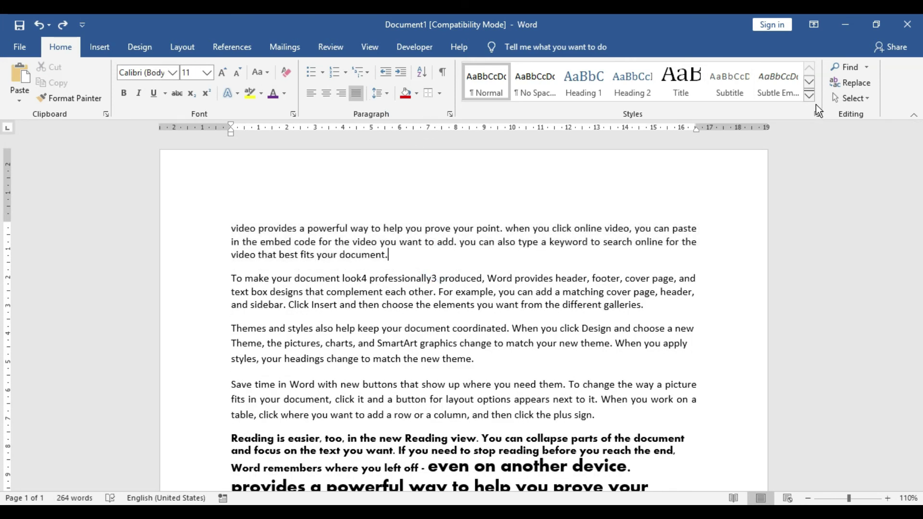
Step: Apply the No Spacing style to the first two paragraphs
{"action": "left_click", "coordinate": [809, 96]}
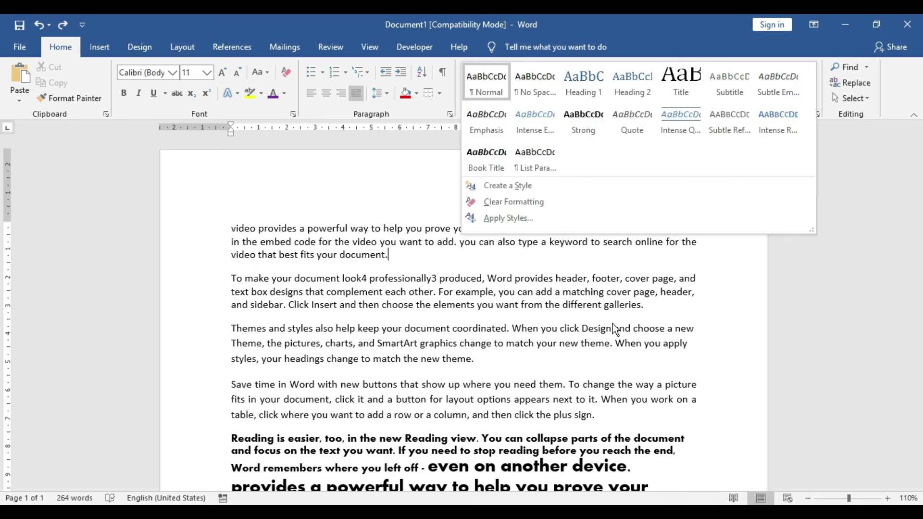
{"action": "left_click", "coordinate": [460, 354]}
{"action": "left_click", "coordinate": [312, 287]}
{"action": "left_click", "coordinate": [281, 277]}
{"action": "left_click_drag", "start_coordinate": [232, 221], "coordinate": [693, 312]}
{"action": "left_click", "coordinate": [540, 84]}
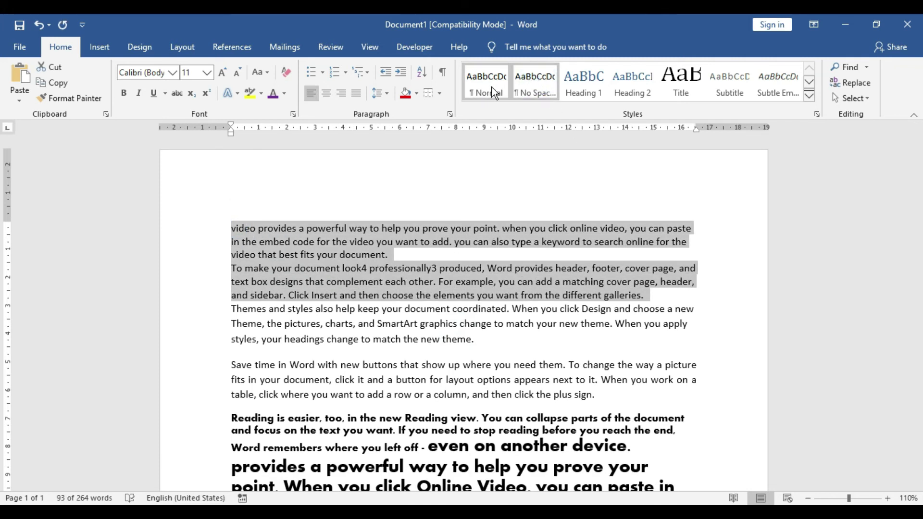
Step: Switch the first two paragraphs to the Normal style and back to No Spacing, and undo the style changes
{"action": "left_click", "coordinate": [483, 81]}
{"action": "left_click", "coordinate": [521, 86]}
{"action": "left_click", "coordinate": [272, 324]}
{"action": "left_click", "coordinate": [230, 240]}
{"action": "left_click_drag", "start_coordinate": [233, 233], "coordinate": [529, 317]}
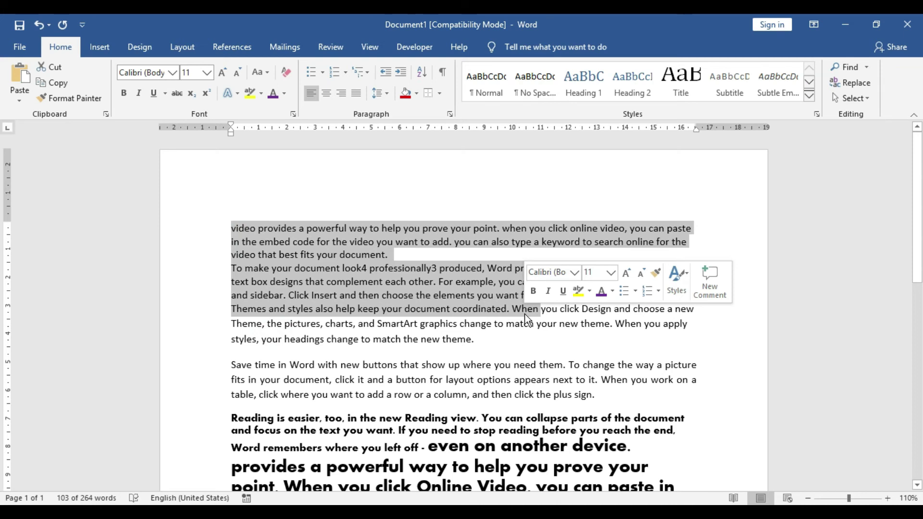
{"action": "left_click", "coordinate": [233, 228]}
{"action": "left_click_drag", "start_coordinate": [234, 228], "coordinate": [442, 324]}
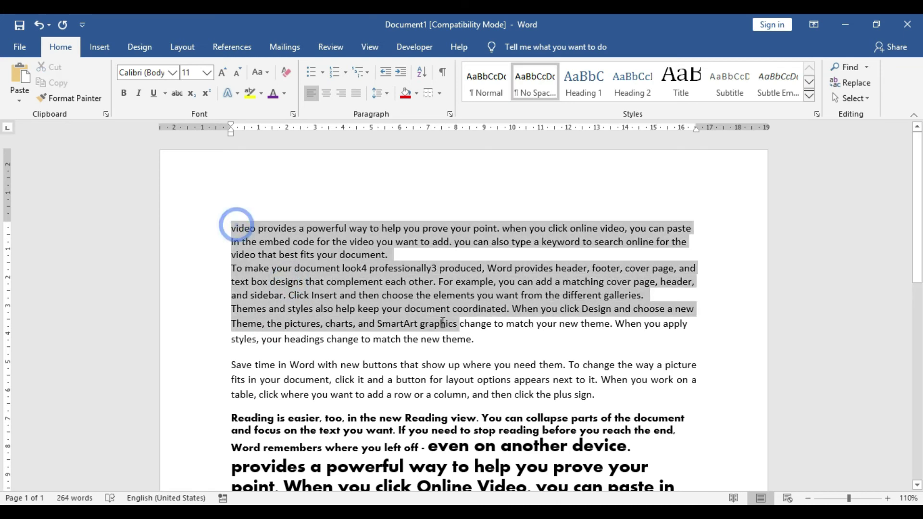
{"action": "key", "text": "ctrl+z"}
{"action": "key", "text": "ctrl+z"}
Step: Select the text from the start of the first paragraph into the second again and reapply the No Spacing style
{"action": "left_click", "coordinate": [409, 270]}
{"action": "left_click", "coordinate": [230, 225]}
{"action": "left_click_drag", "start_coordinate": [232, 225], "coordinate": [431, 315]}
{"action": "left_click", "coordinate": [530, 88]}
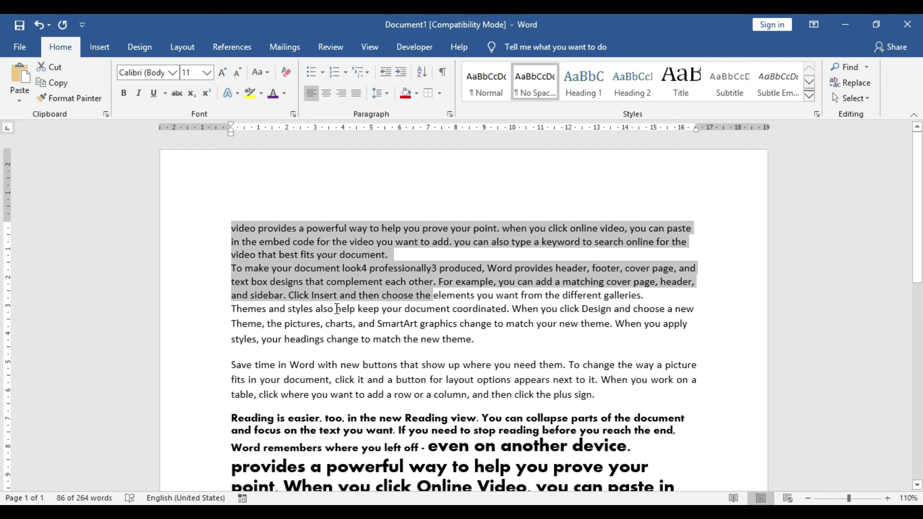
Step: Apply the Intense Quote style to the first two paragraphs and deselect the text
{"action": "left_click", "coordinate": [809, 96]}
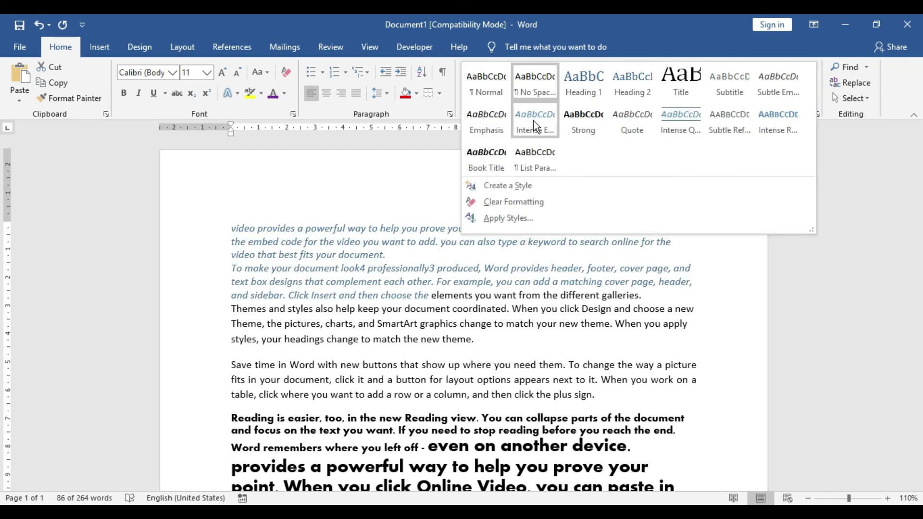
{"action": "left_click", "coordinate": [681, 119]}
{"action": "left_click", "coordinate": [514, 311]}
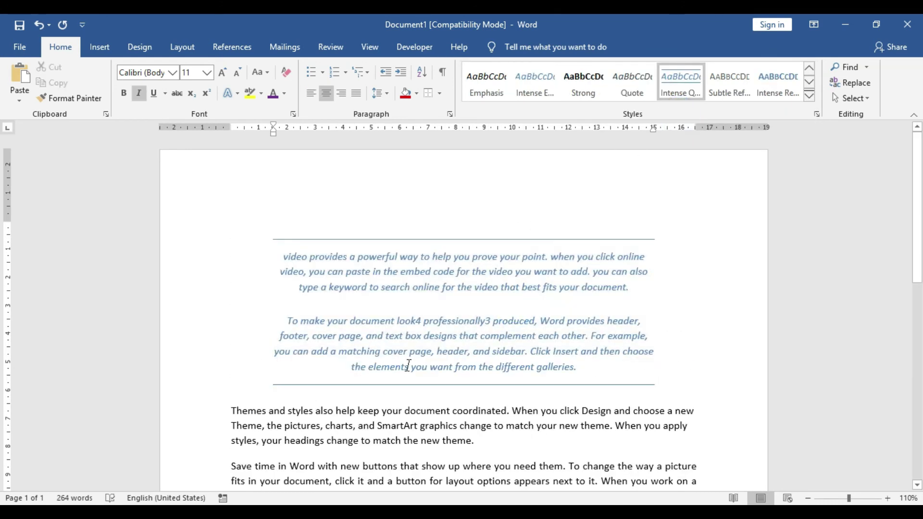
Step: Open and cancel the creation of a new style, and try clearing the first paragraph's formatting before undoing it
{"action": "left_click", "coordinate": [810, 96]}
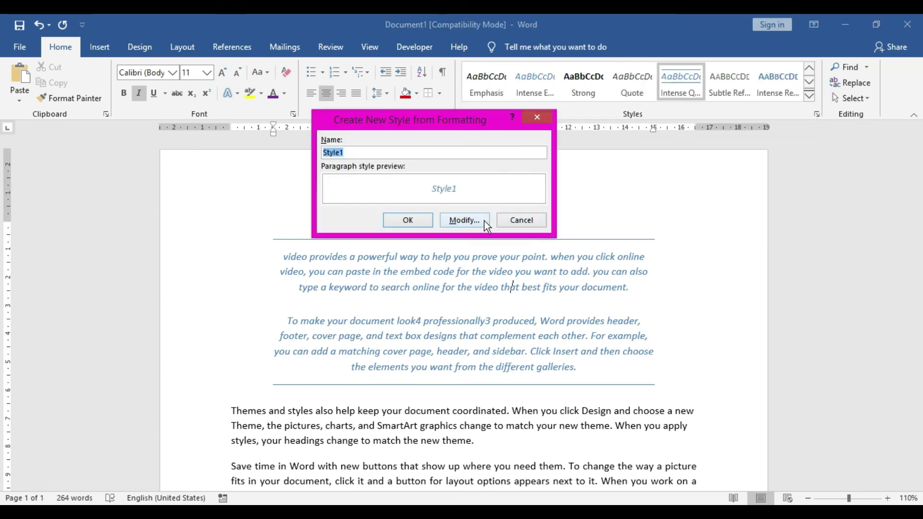
{"action": "left_click", "coordinate": [522, 220]}
{"action": "left_click", "coordinate": [810, 96]}
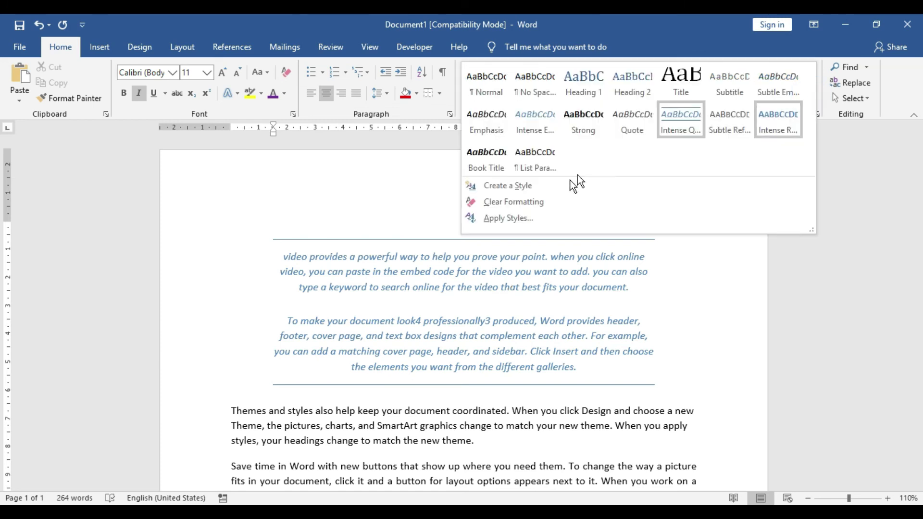
{"action": "left_click", "coordinate": [532, 202]}
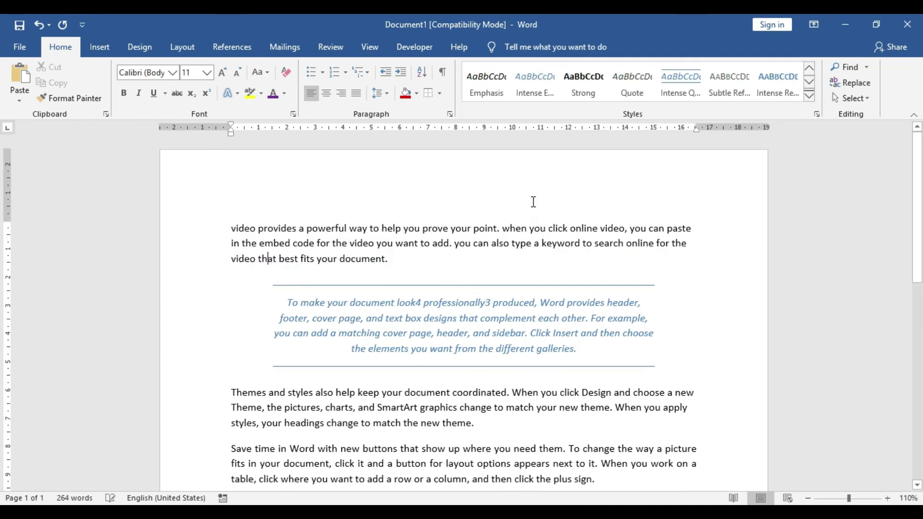
{"action": "key", "text": "ctrl+z"}
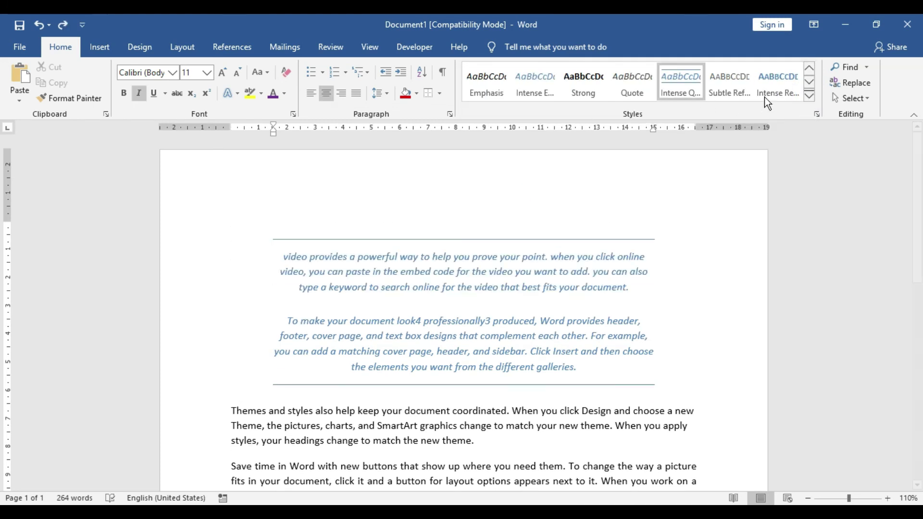
{"action": "left_click", "coordinate": [810, 96]}
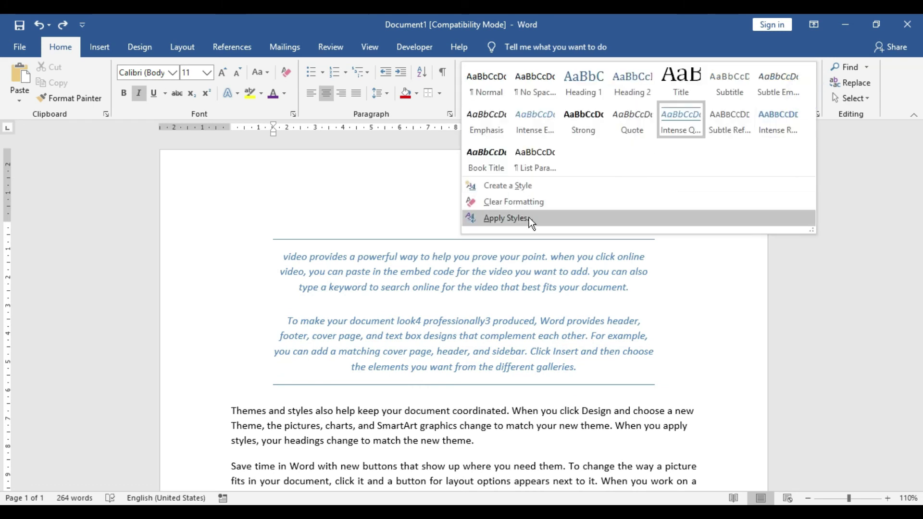
{"action": "left_click", "coordinate": [665, 326]}
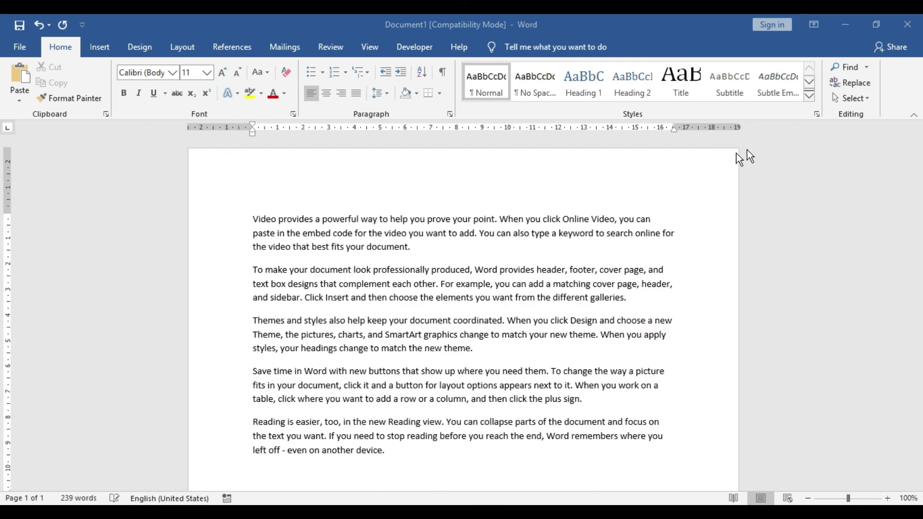
Step: Search the document for the word "point" and close the Navigation pane
{"action": "left_click", "coordinate": [866, 68]}
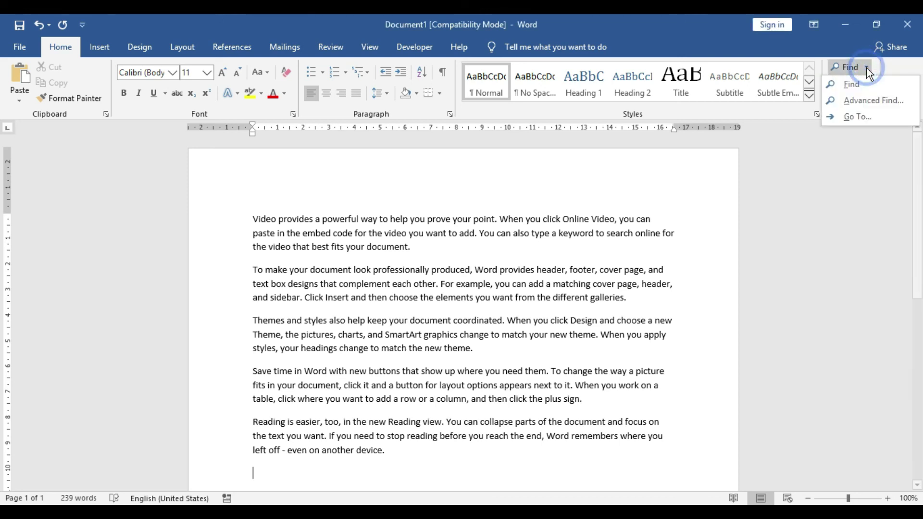
{"action": "left_click", "coordinate": [538, 204]}
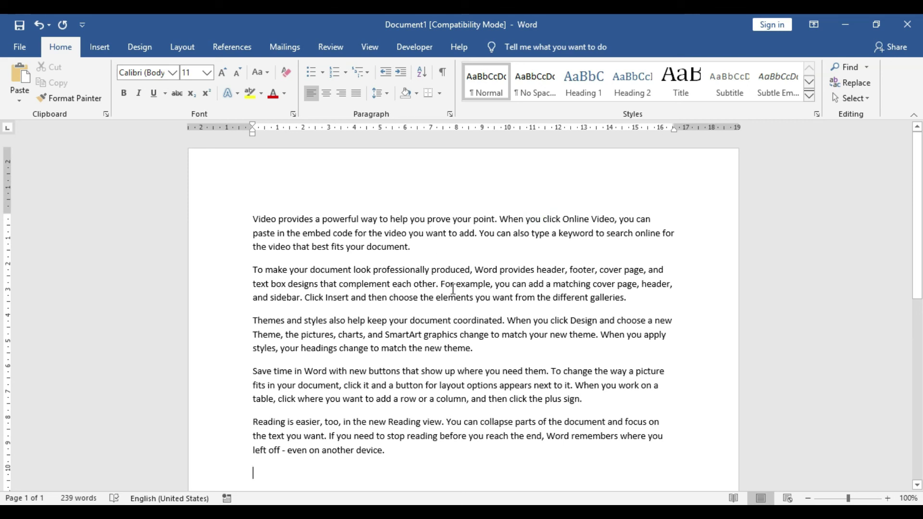
{"action": "key", "text": "ctrl+f"}
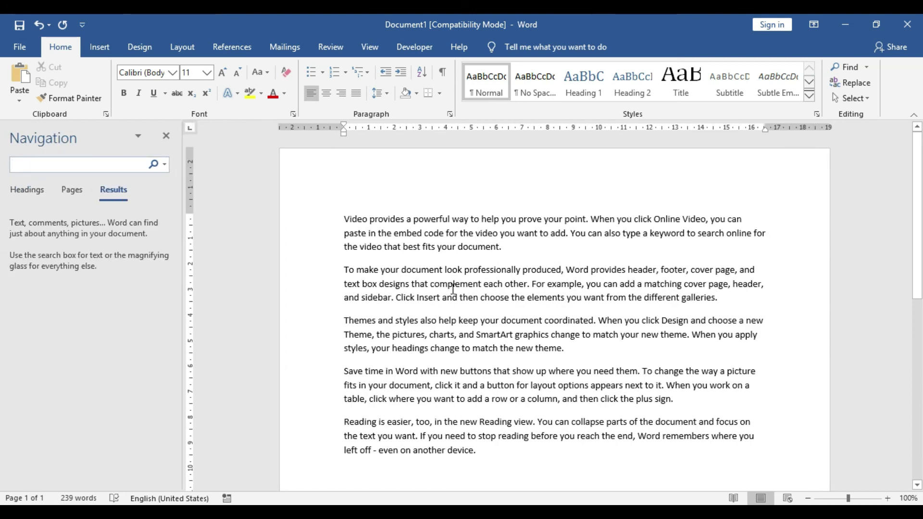
{"action": "type", "text": "point"}
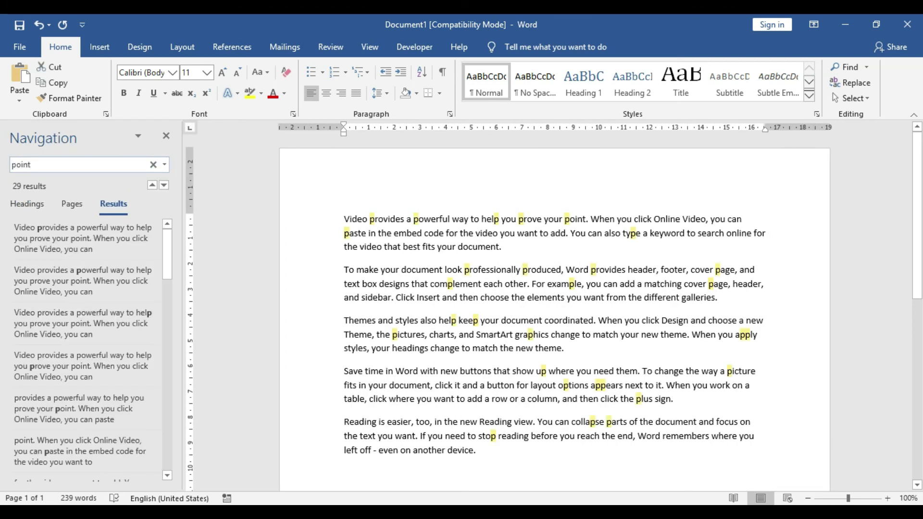
{"action": "key", "text": "Return"}
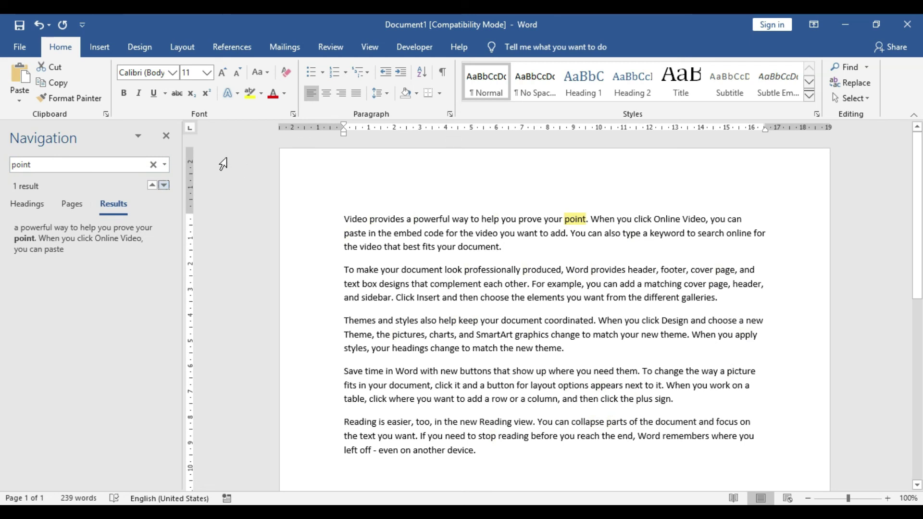
{"action": "left_click", "coordinate": [166, 135]}
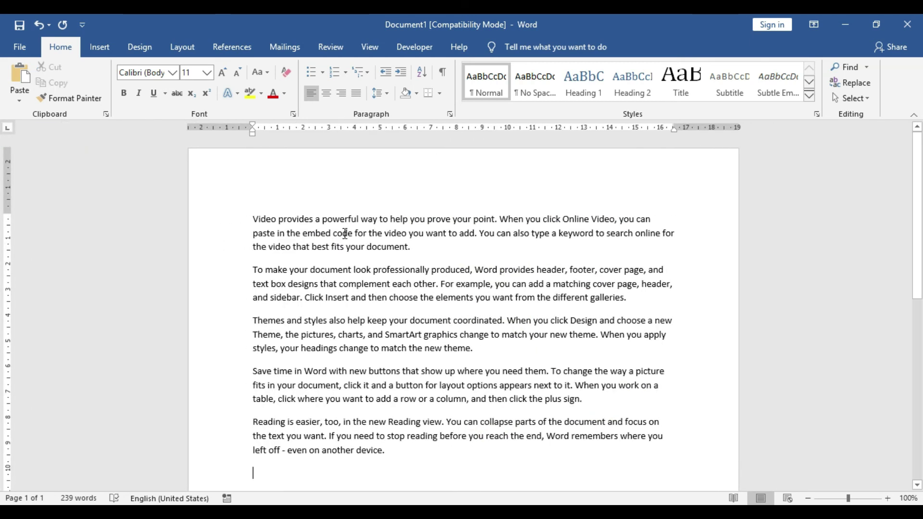
Step: Open Advanced Find and look through the Replace and Go To options of the Find and Replace dialog
{"action": "left_click", "coordinate": [868, 68]}
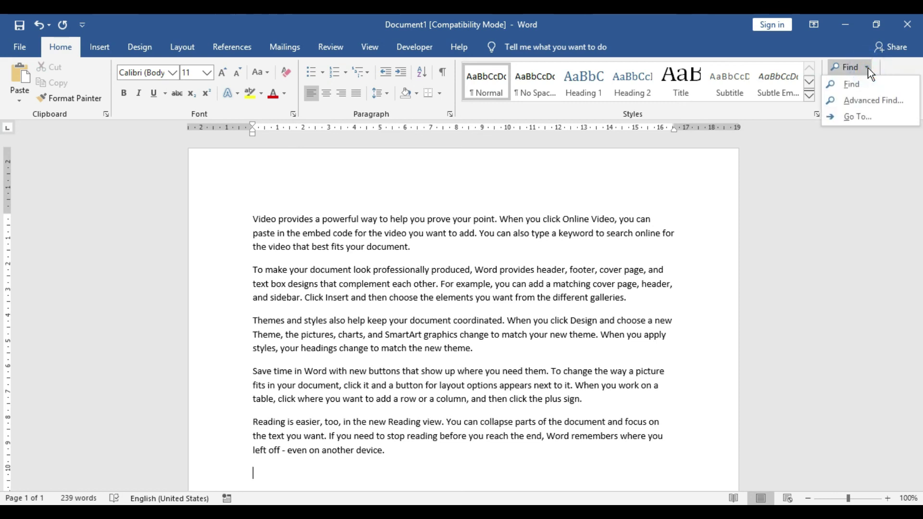
{"action": "left_click", "coordinate": [869, 101]}
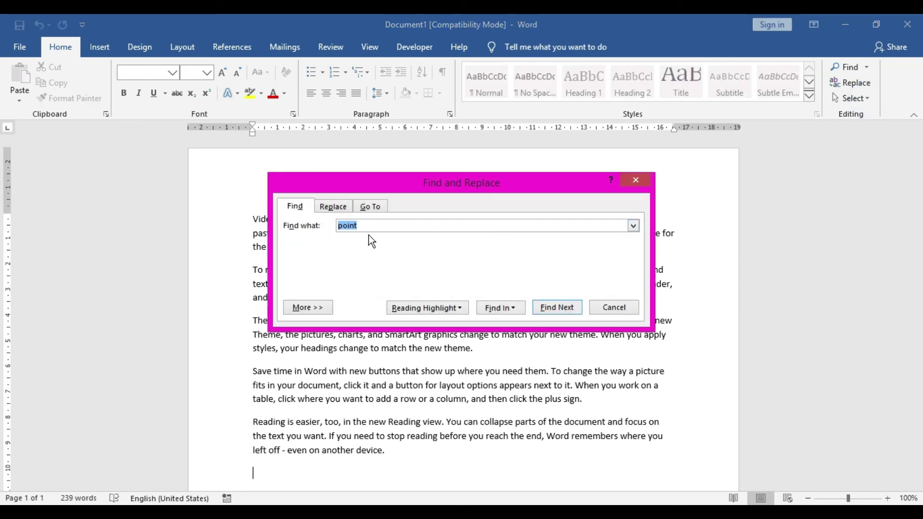
{"action": "left_click", "coordinate": [333, 206]}
{"action": "left_click", "coordinate": [294, 207]}
{"action": "left_click", "coordinate": [337, 209]}
{"action": "left_click", "coordinate": [375, 207]}
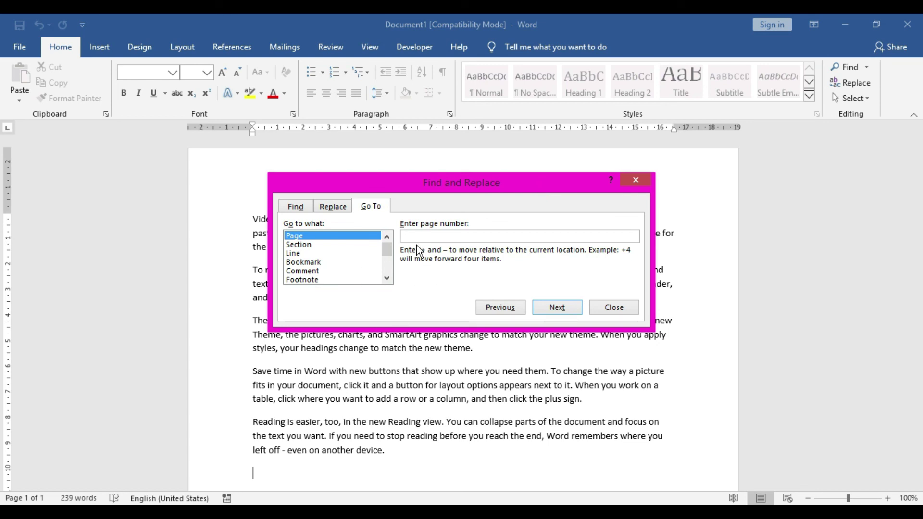
Step: Replace all occurrences of "point" with "key", close the Find and Replace dialog and select the replaced word in the first paragraph
{"action": "left_click", "coordinate": [297, 207]}
{"action": "left_click", "coordinate": [332, 207]}
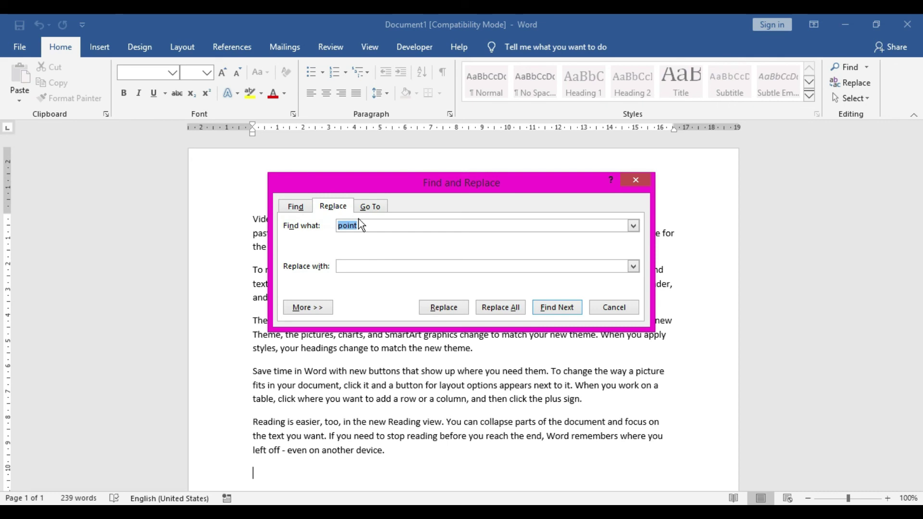
{"action": "left_click", "coordinate": [355, 266]}
{"action": "type", "text": "key"}
{"action": "left_click", "coordinate": [505, 309]}
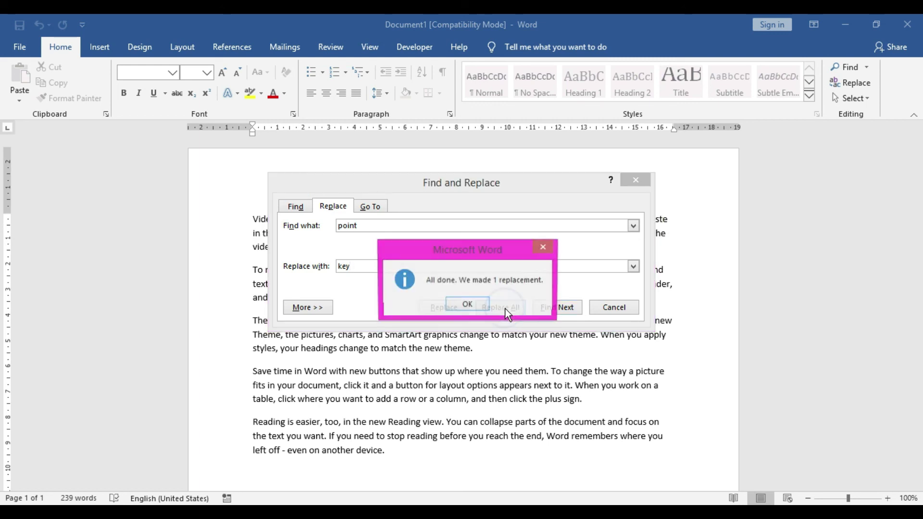
{"action": "left_click", "coordinate": [467, 305]}
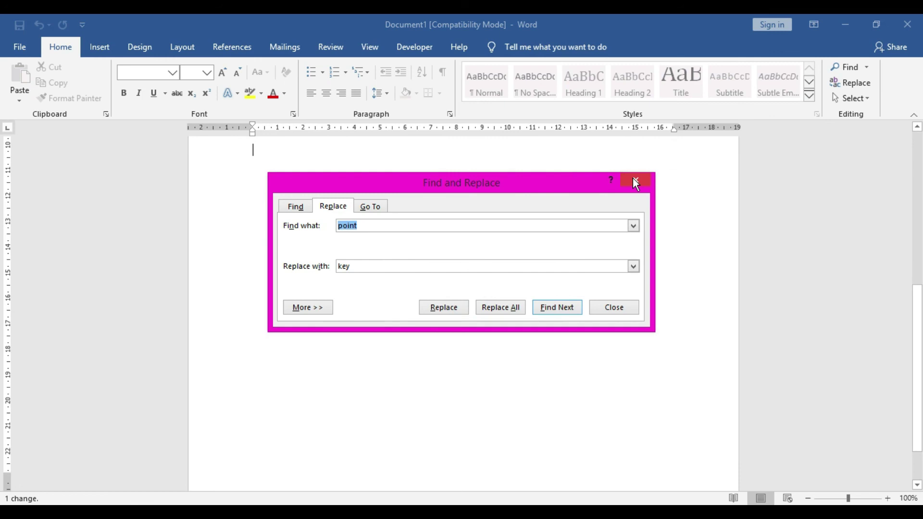
{"action": "left_click", "coordinate": [635, 180]}
{"action": "scroll", "coordinate": [396, 328], "scroll_direction": "up", "scroll_amount": 10}
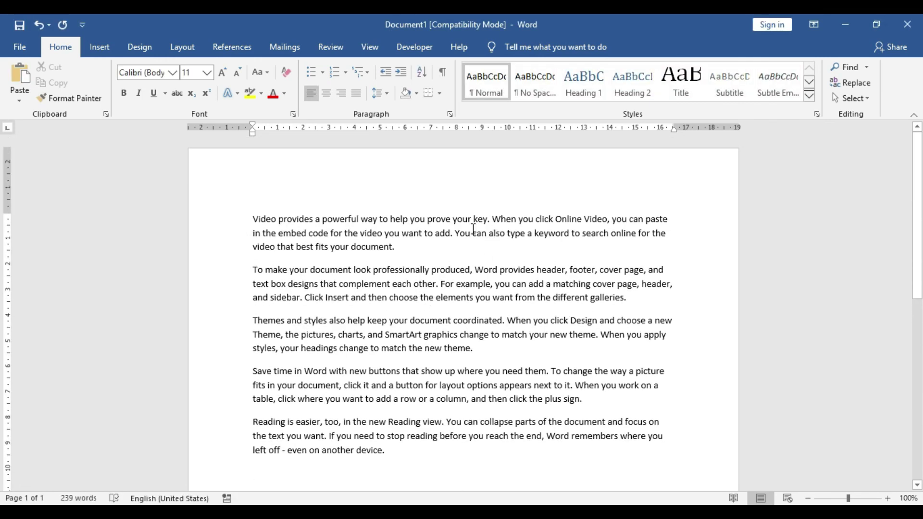
{"action": "double_click", "coordinate": [476, 219]}
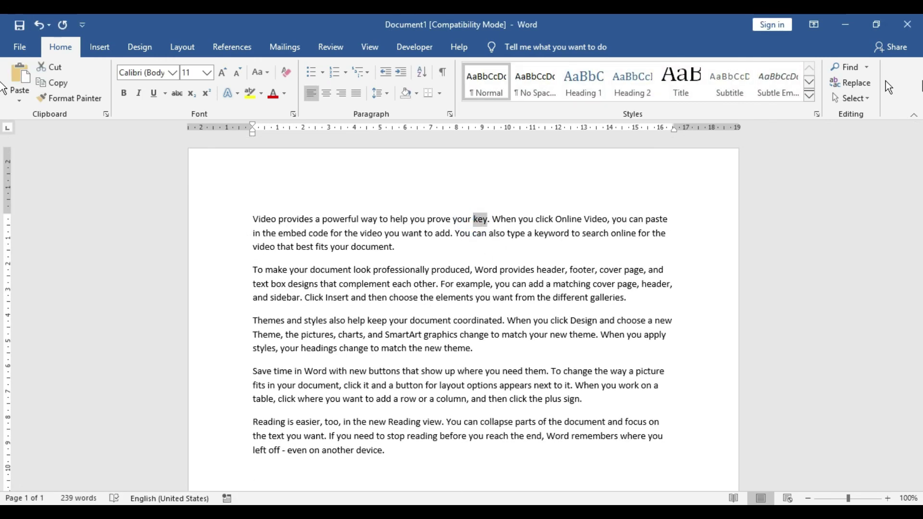
Step: Select all the text in the document and try the Select All Text With Similar Formatting option
{"action": "left_click", "coordinate": [860, 99]}
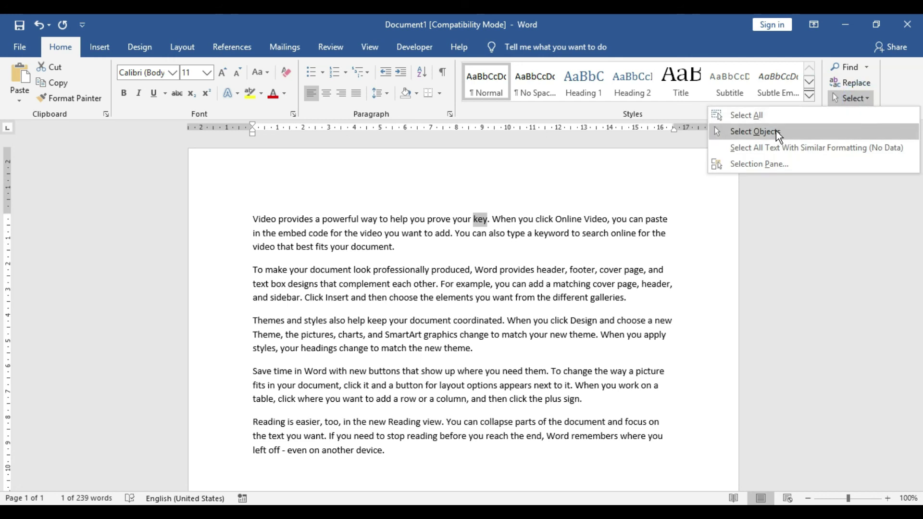
{"action": "left_click", "coordinate": [751, 119]}
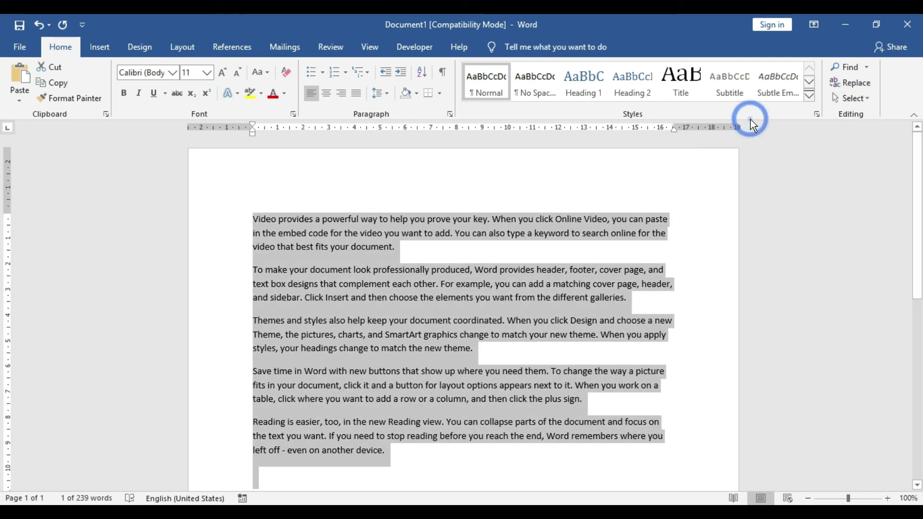
{"action": "left_click", "coordinate": [864, 99]}
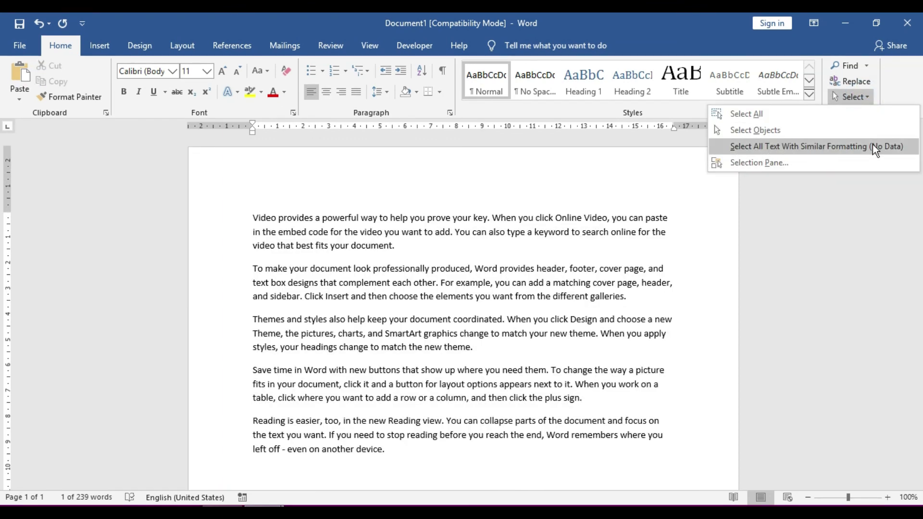
{"action": "left_click", "coordinate": [872, 144]}
Step: Highlight the word "help" in the first paragraph in yellow and enlarge it to 18 pt
{"action": "double_click", "coordinate": [392, 217]}
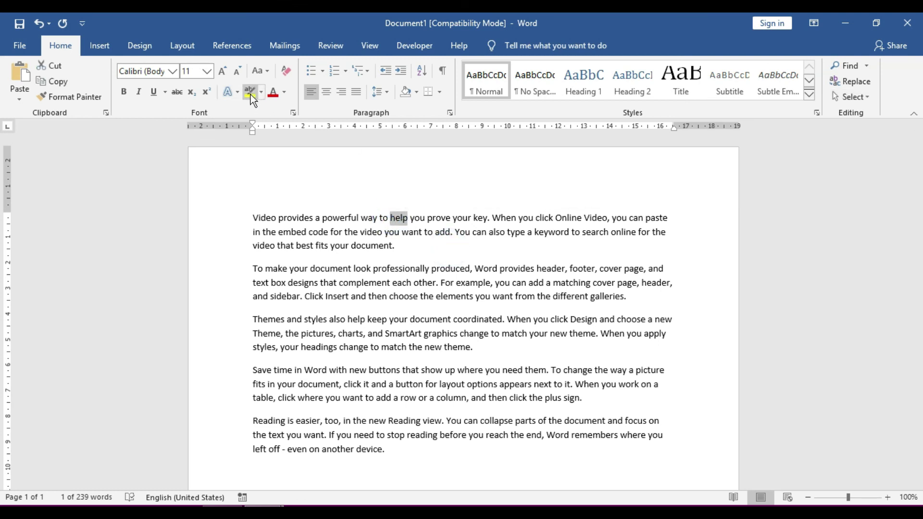
{"action": "left_click", "coordinate": [251, 92]}
{"action": "left_click", "coordinate": [224, 72]}
{"action": "left_click", "coordinate": [223, 72]}
{"action": "left_click", "coordinate": [223, 72]}
{"action": "left_click", "coordinate": [223, 72]}
{"action": "left_click", "coordinate": [223, 72]}
{"action": "double_click", "coordinate": [392, 219]}
{"action": "double_click", "coordinate": [391, 219]}
{"action": "left_click", "coordinate": [224, 71]}
{"action": "left_click", "coordinate": [223, 70]}
{"action": "left_click", "coordinate": [223, 71]}
{"action": "left_click", "coordinate": [224, 71]}
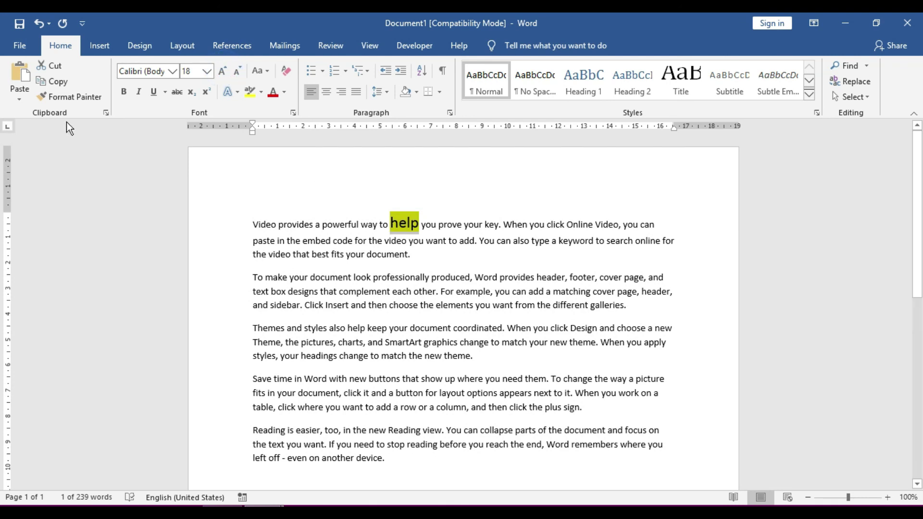
Step: Copy the formatting of "help" with Format Painter onto "our" in the third paragraph and "show u" and "you need" in the fourth
{"action": "left_click", "coordinate": [65, 97]}
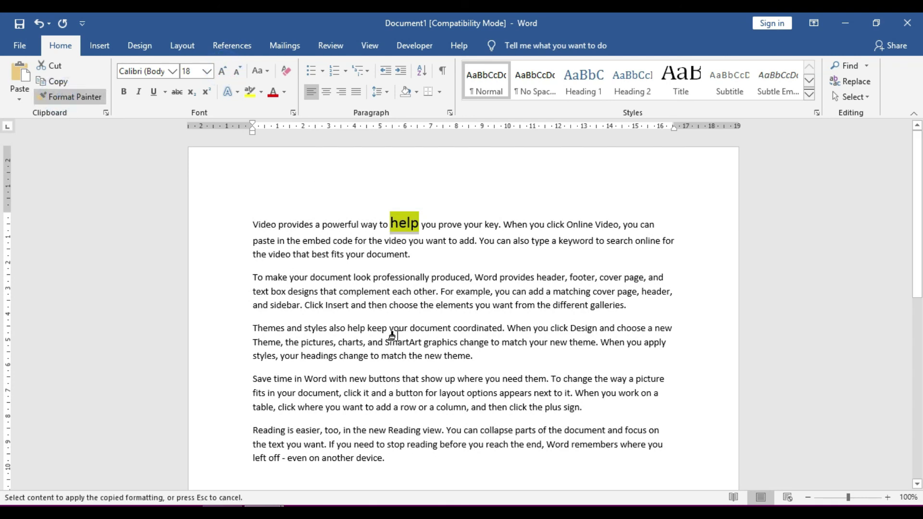
{"action": "left_click_drag", "start_coordinate": [392, 329], "coordinate": [410, 328]}
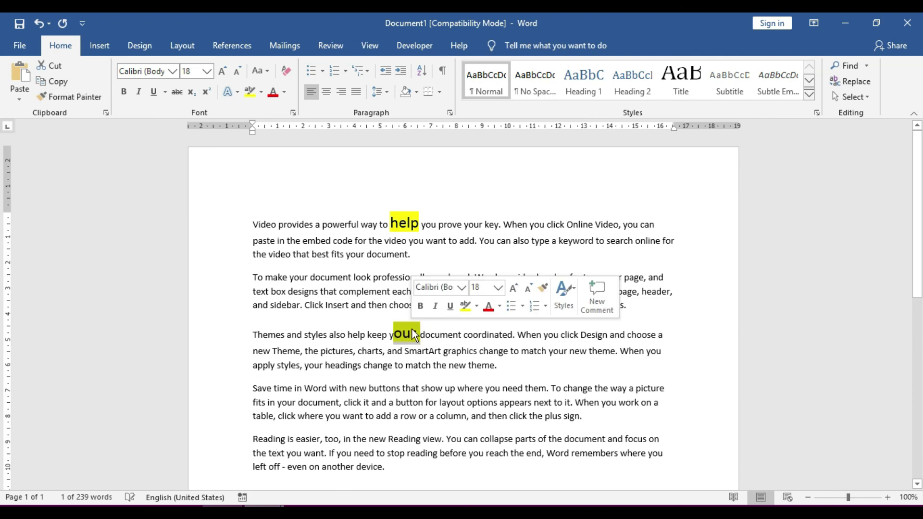
{"action": "left_click", "coordinate": [70, 96]}
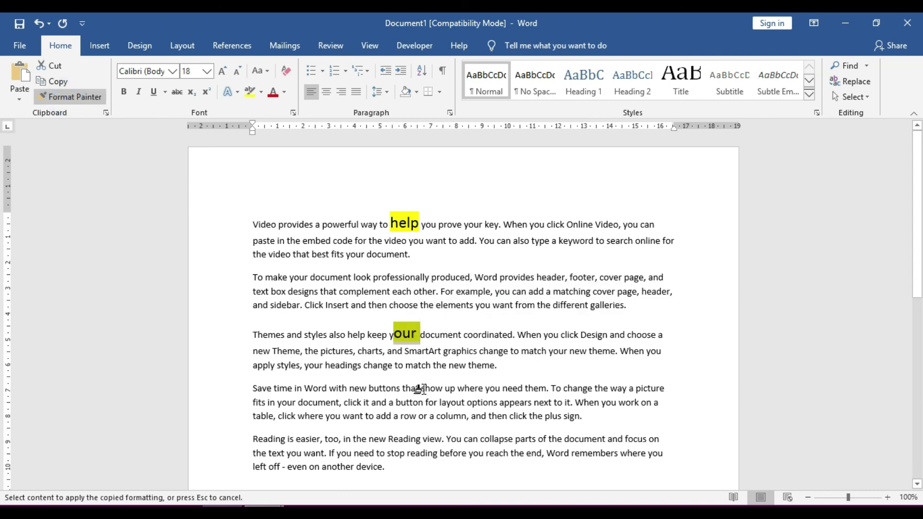
{"action": "left_click_drag", "start_coordinate": [423, 390], "coordinate": [452, 389]}
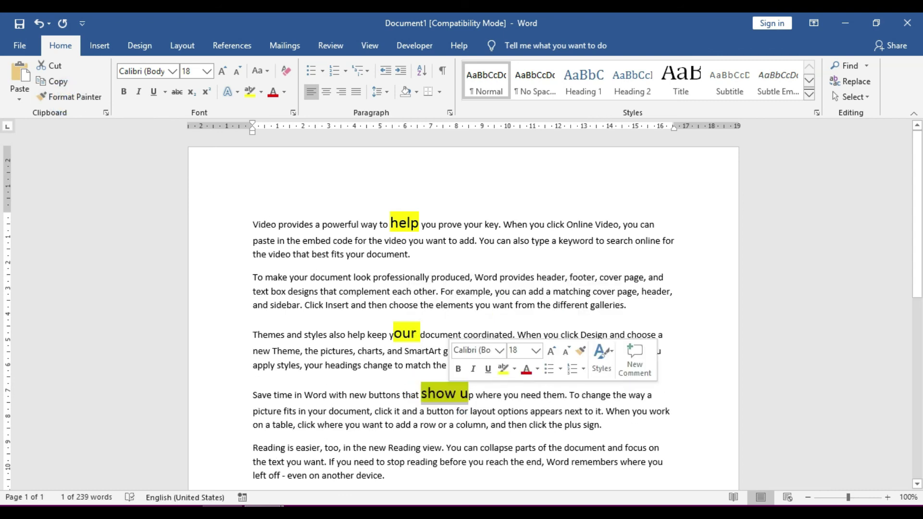
{"action": "left_click", "coordinate": [44, 95]}
{"action": "left_click_drag", "start_coordinate": [513, 392], "coordinate": [564, 393]}
Step: Select all text with formatting similar to "help", and undo the formatting painted onto "you need"
{"action": "left_click_drag", "start_coordinate": [390, 225], "coordinate": [419, 225]}
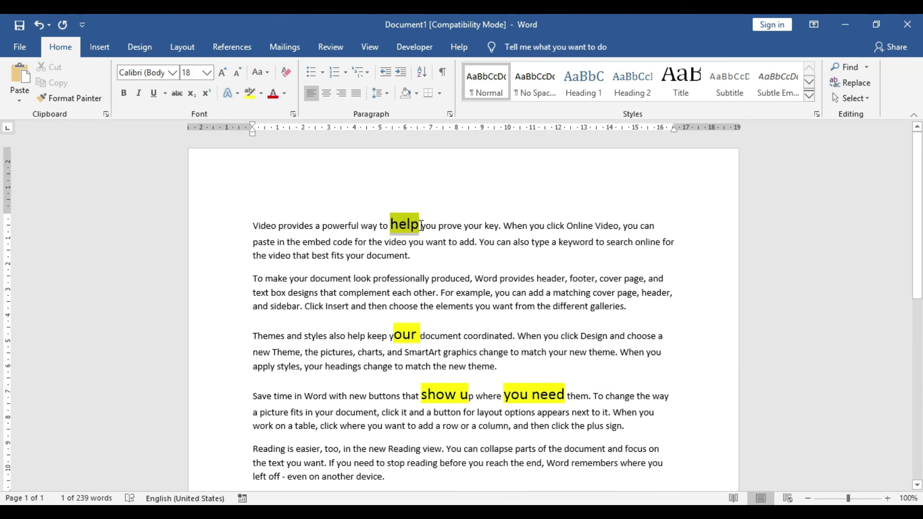
{"action": "left_click", "coordinate": [854, 98]}
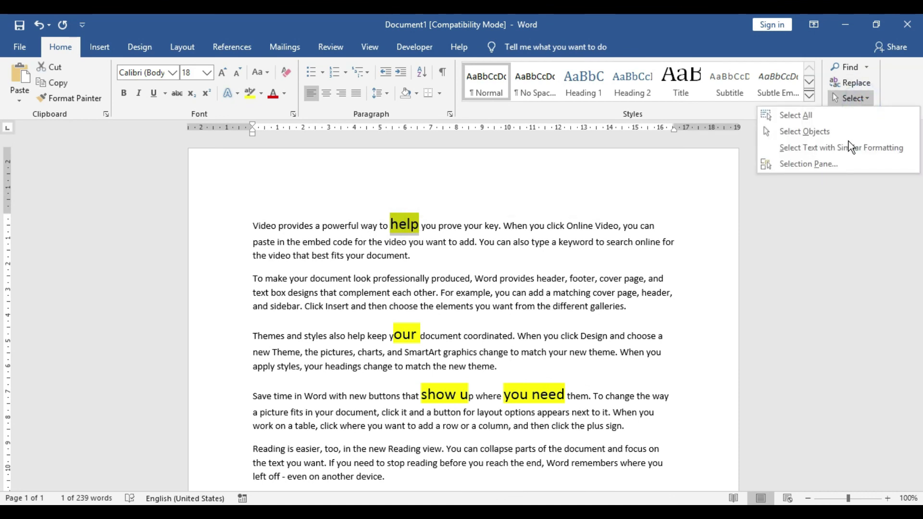
{"action": "left_click", "coordinate": [841, 145]}
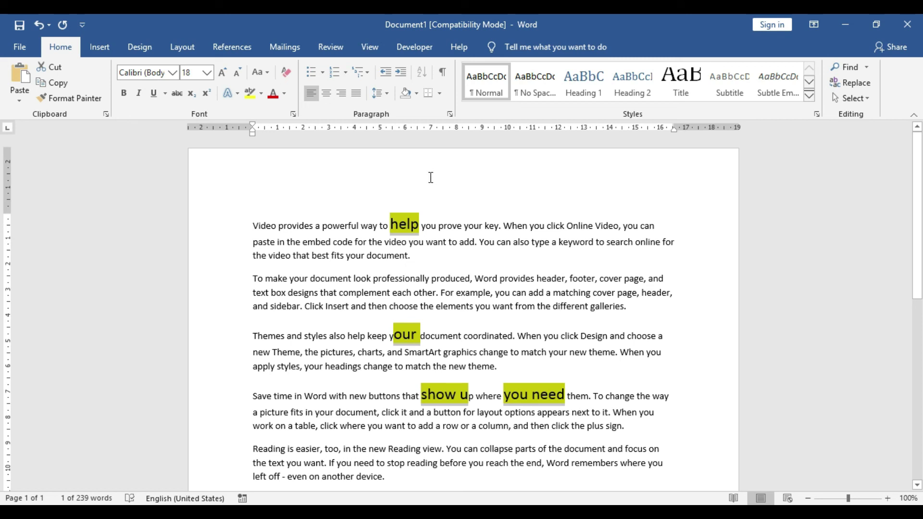
{"action": "key", "text": "ctrl+z"}
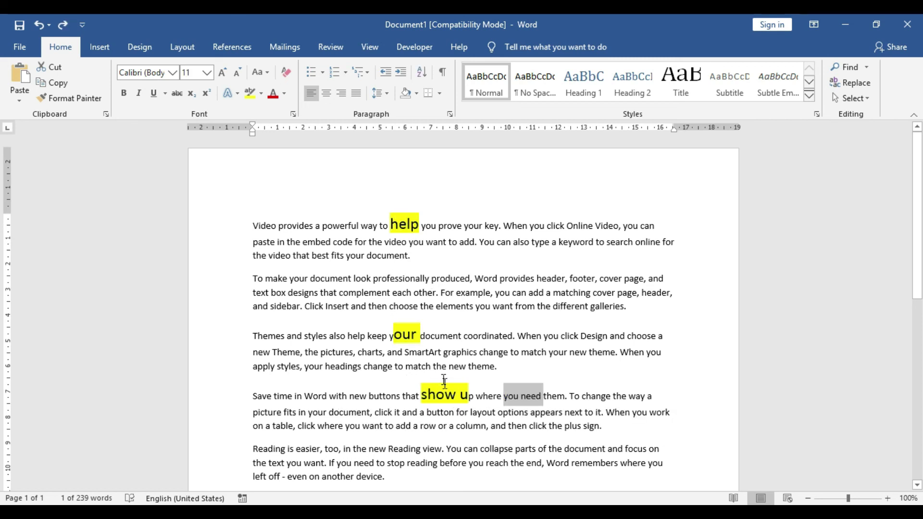
Step: Reselect all text formatted like the word "help", delete it and undo the deletion
{"action": "left_click", "coordinate": [416, 248]}
{"action": "double_click", "coordinate": [392, 224]}
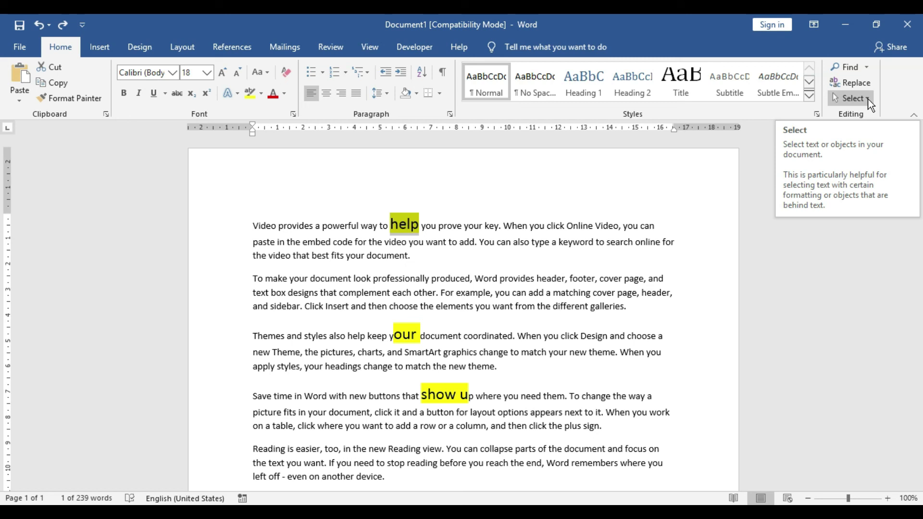
{"action": "left_click", "coordinate": [868, 99]}
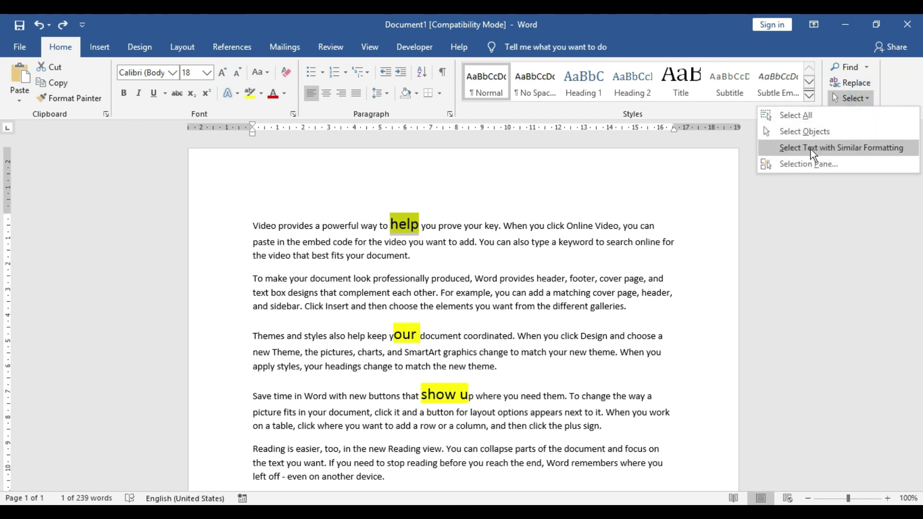
{"action": "left_click", "coordinate": [875, 147]}
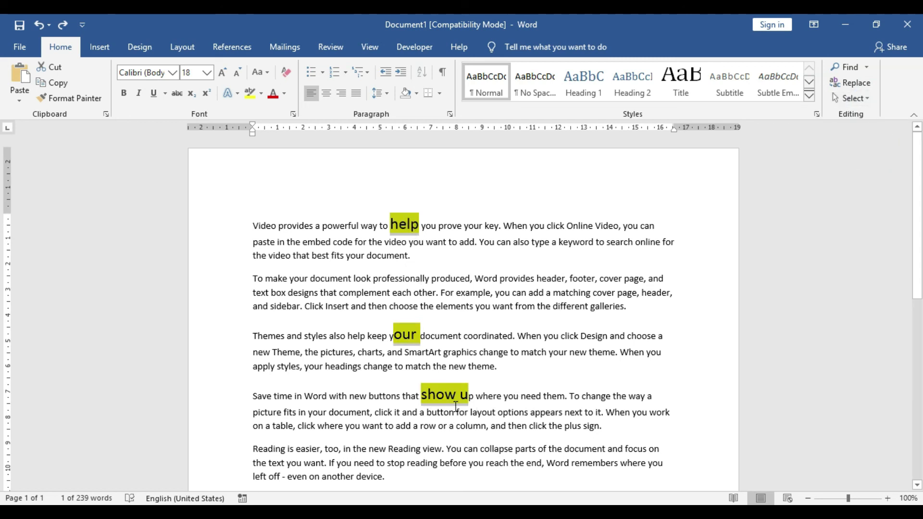
{"action": "key", "text": "Delete"}
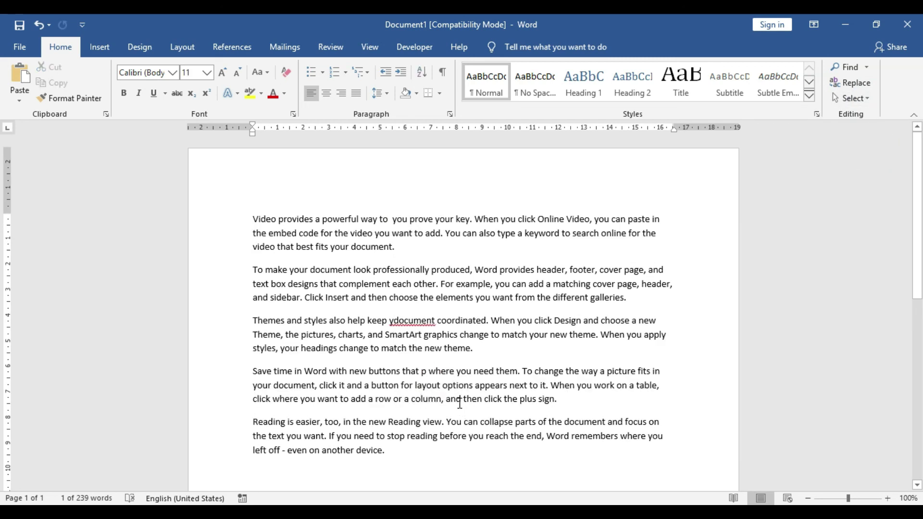
{"action": "key", "text": "ctrl+z"}
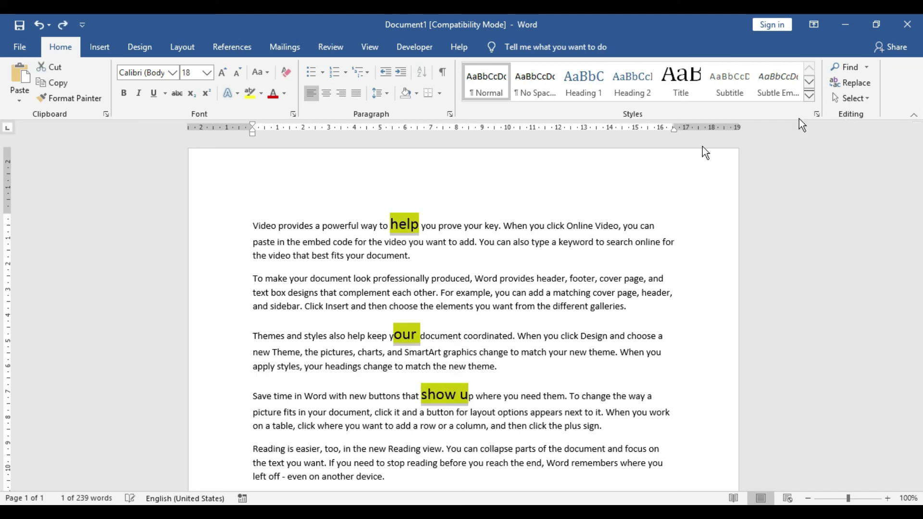
Step: Delete the entire text of the document and close Document1 without saving
{"action": "key", "text": "ctrl+a"}
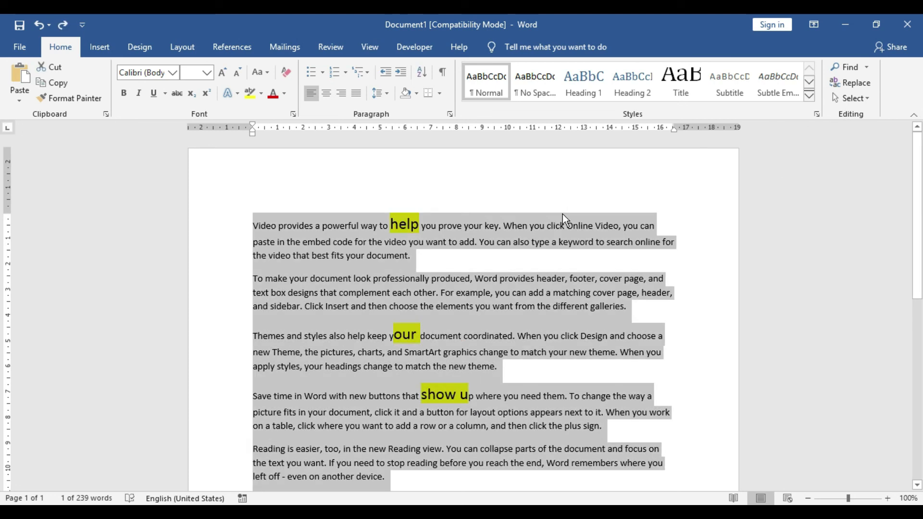
{"action": "key", "text": "Delete"}
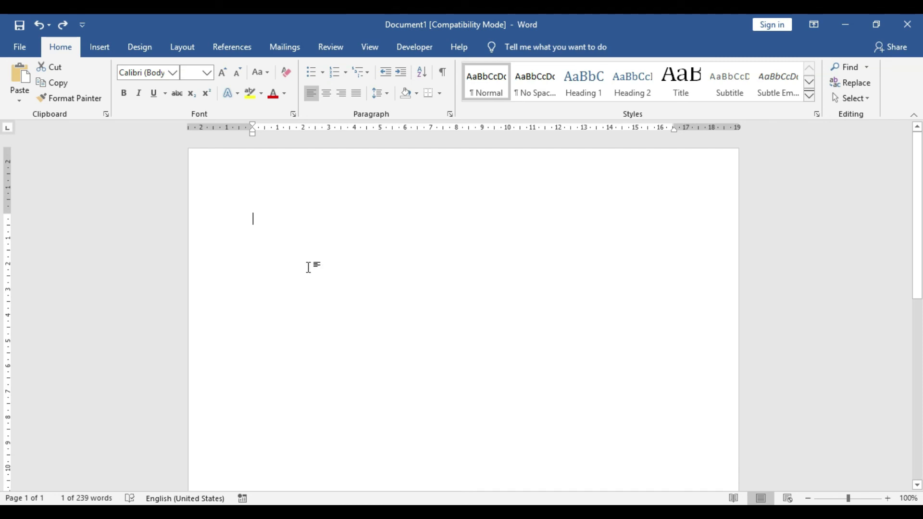
{"action": "key", "text": "alt+F4"}
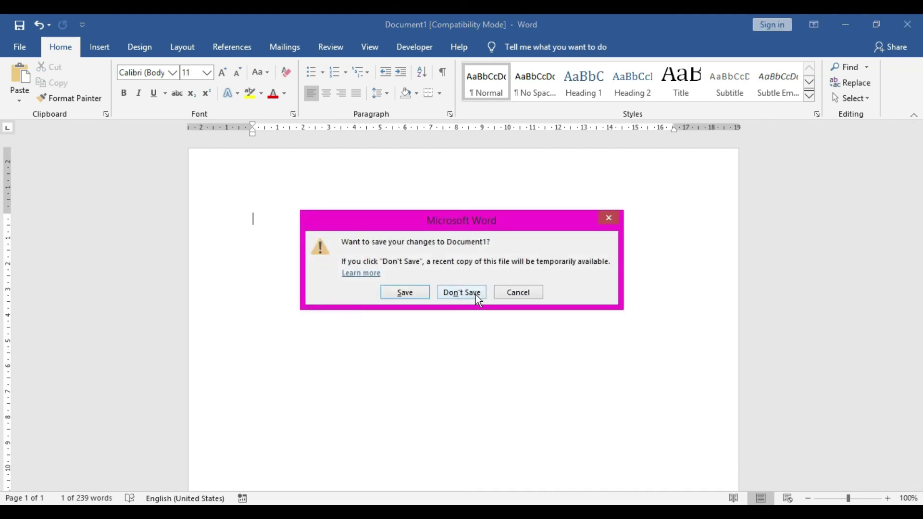
{"action": "left_click", "coordinate": [468, 291]}
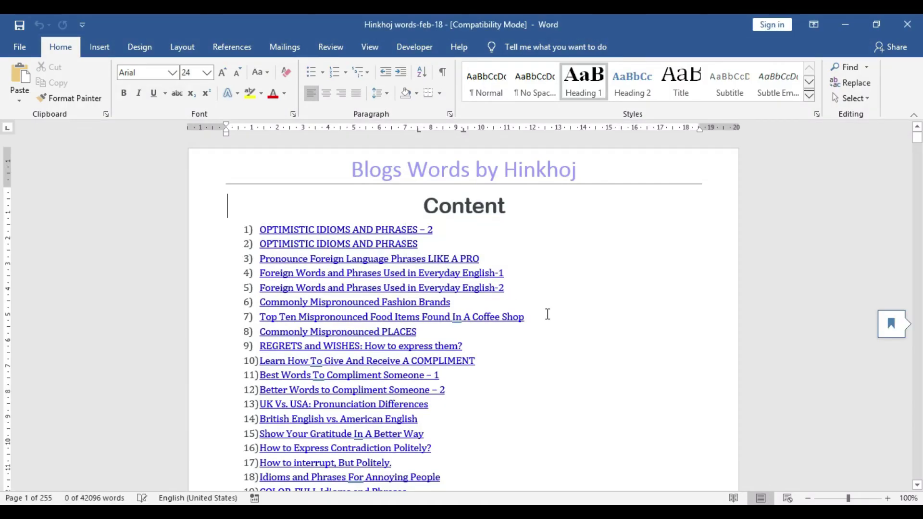
Step: Look over the contents list of the Hinkhoj words-feb-18 document and follow its link to "Commonly Mispronounced PLACES"
{"action": "scroll", "coordinate": [488, 317], "scroll_direction": "down", "scroll_amount": 2}
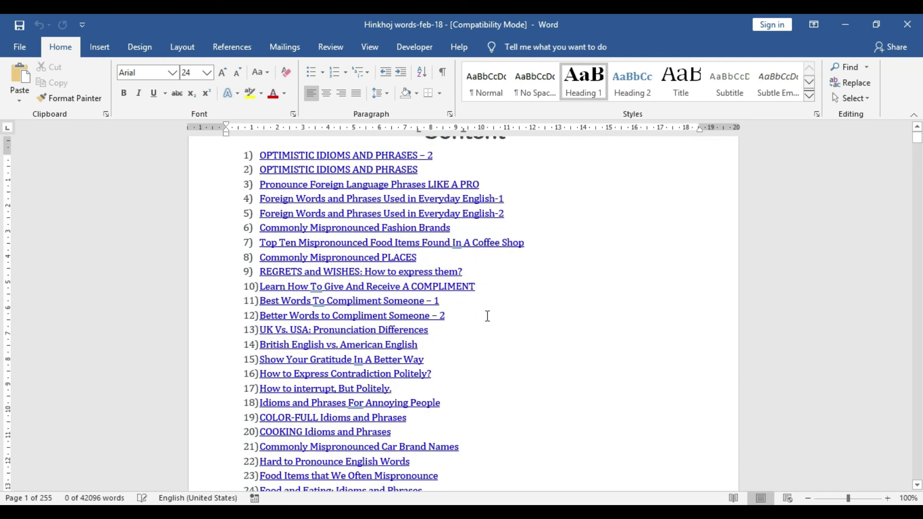
{"action": "scroll", "coordinate": [319, 260], "scroll_direction": "up", "scroll_amount": 3}
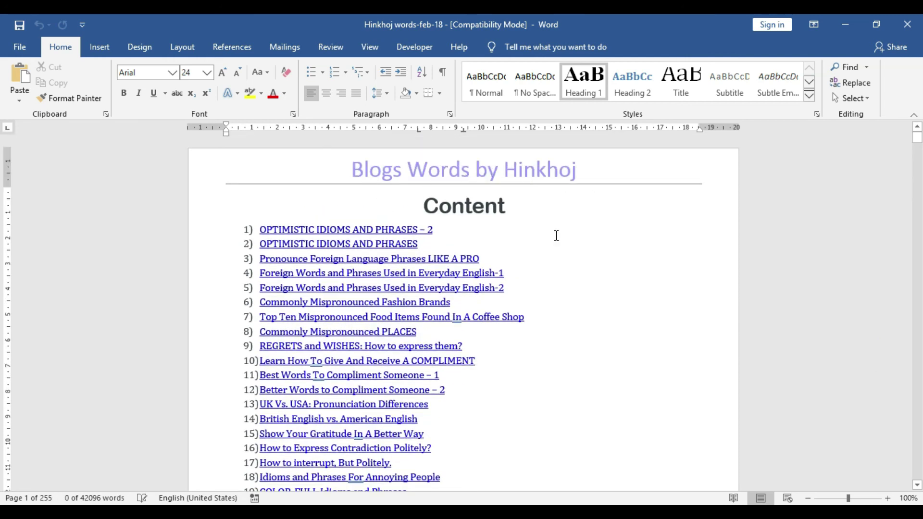
{"action": "scroll", "coordinate": [349, 321], "scroll_direction": "down", "scroll_amount": 2}
{"action": "scroll", "coordinate": [344, 279], "scroll_direction": "up", "scroll_amount": 2}
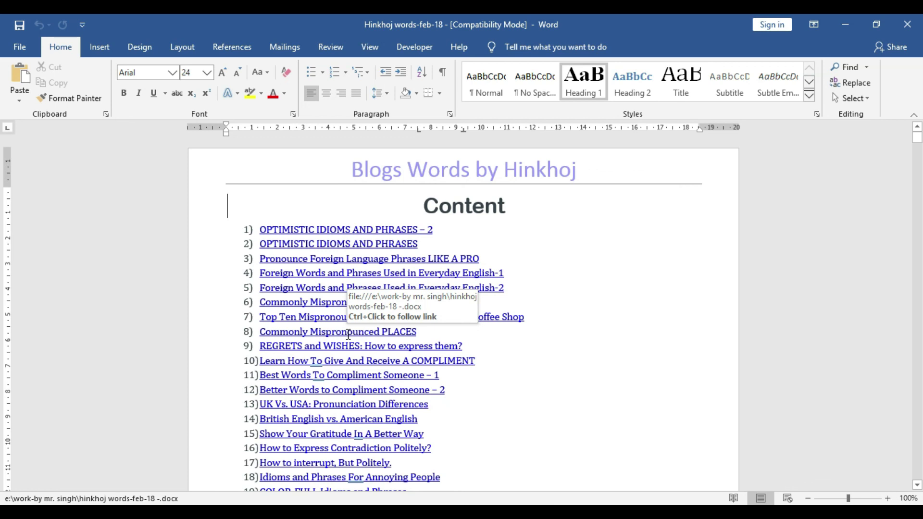
{"action": "left_click", "coordinate": [348, 333], "text": "ctrl"}
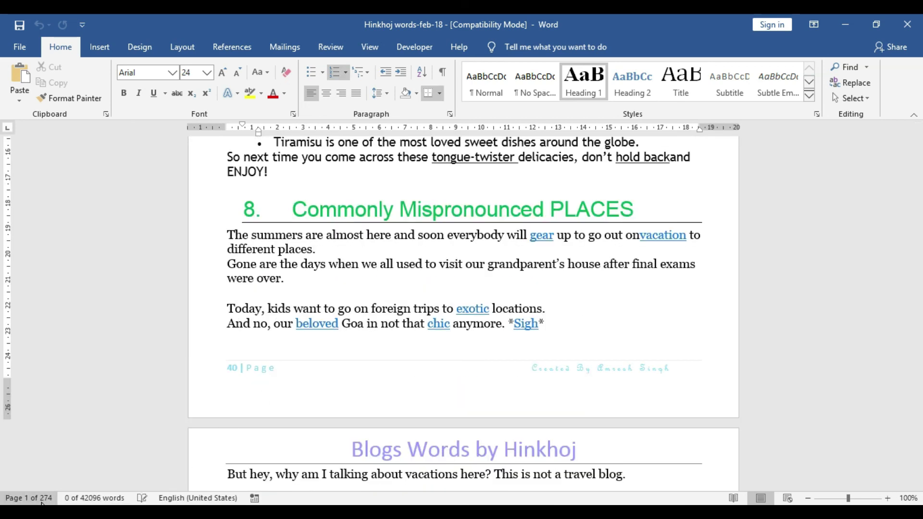
Step: Look back through the pages preceding the "Commonly Mispronounced PLACES" section
{"action": "scroll", "coordinate": [370, 232], "scroll_direction": "up", "scroll_amount": 4}
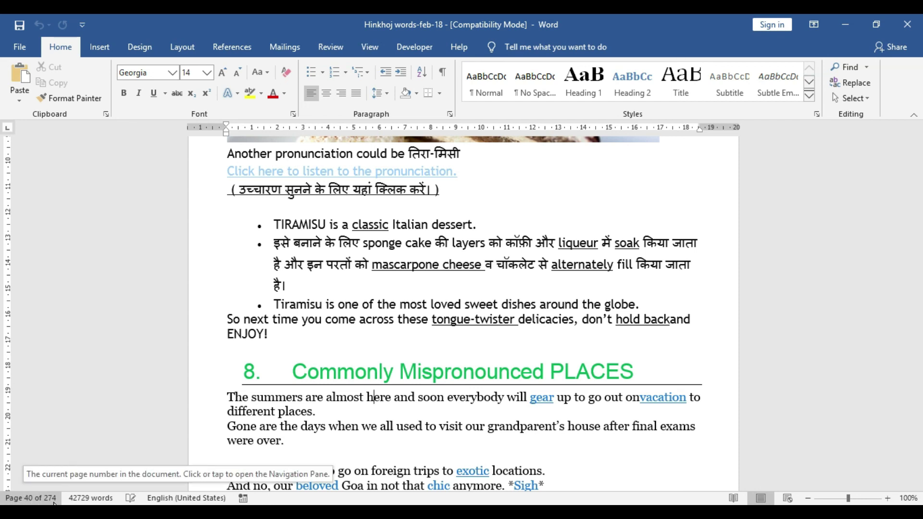
{"action": "scroll", "coordinate": [451, 339], "scroll_direction": "up", "scroll_amount": 15}
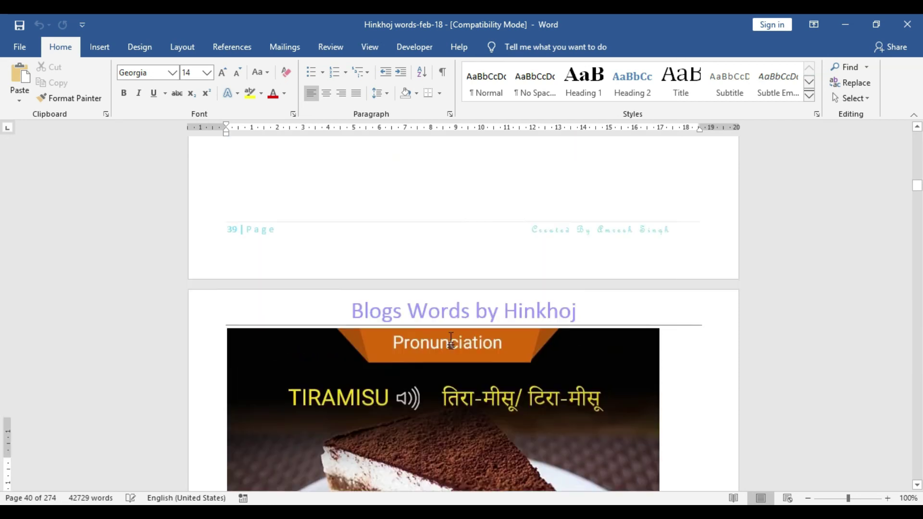
{"action": "scroll", "coordinate": [451, 337], "scroll_direction": "up", "scroll_amount": 20}
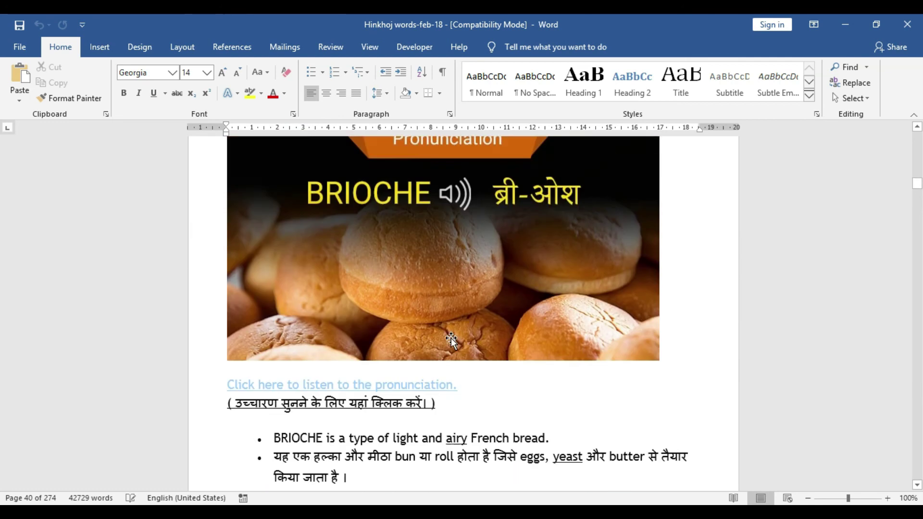
{"action": "scroll", "coordinate": [451, 338], "scroll_direction": "up", "scroll_amount": 20}
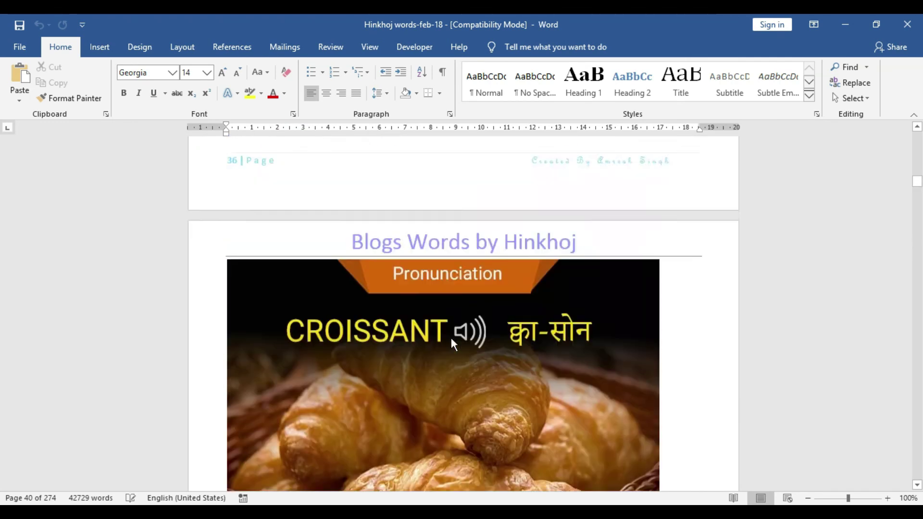